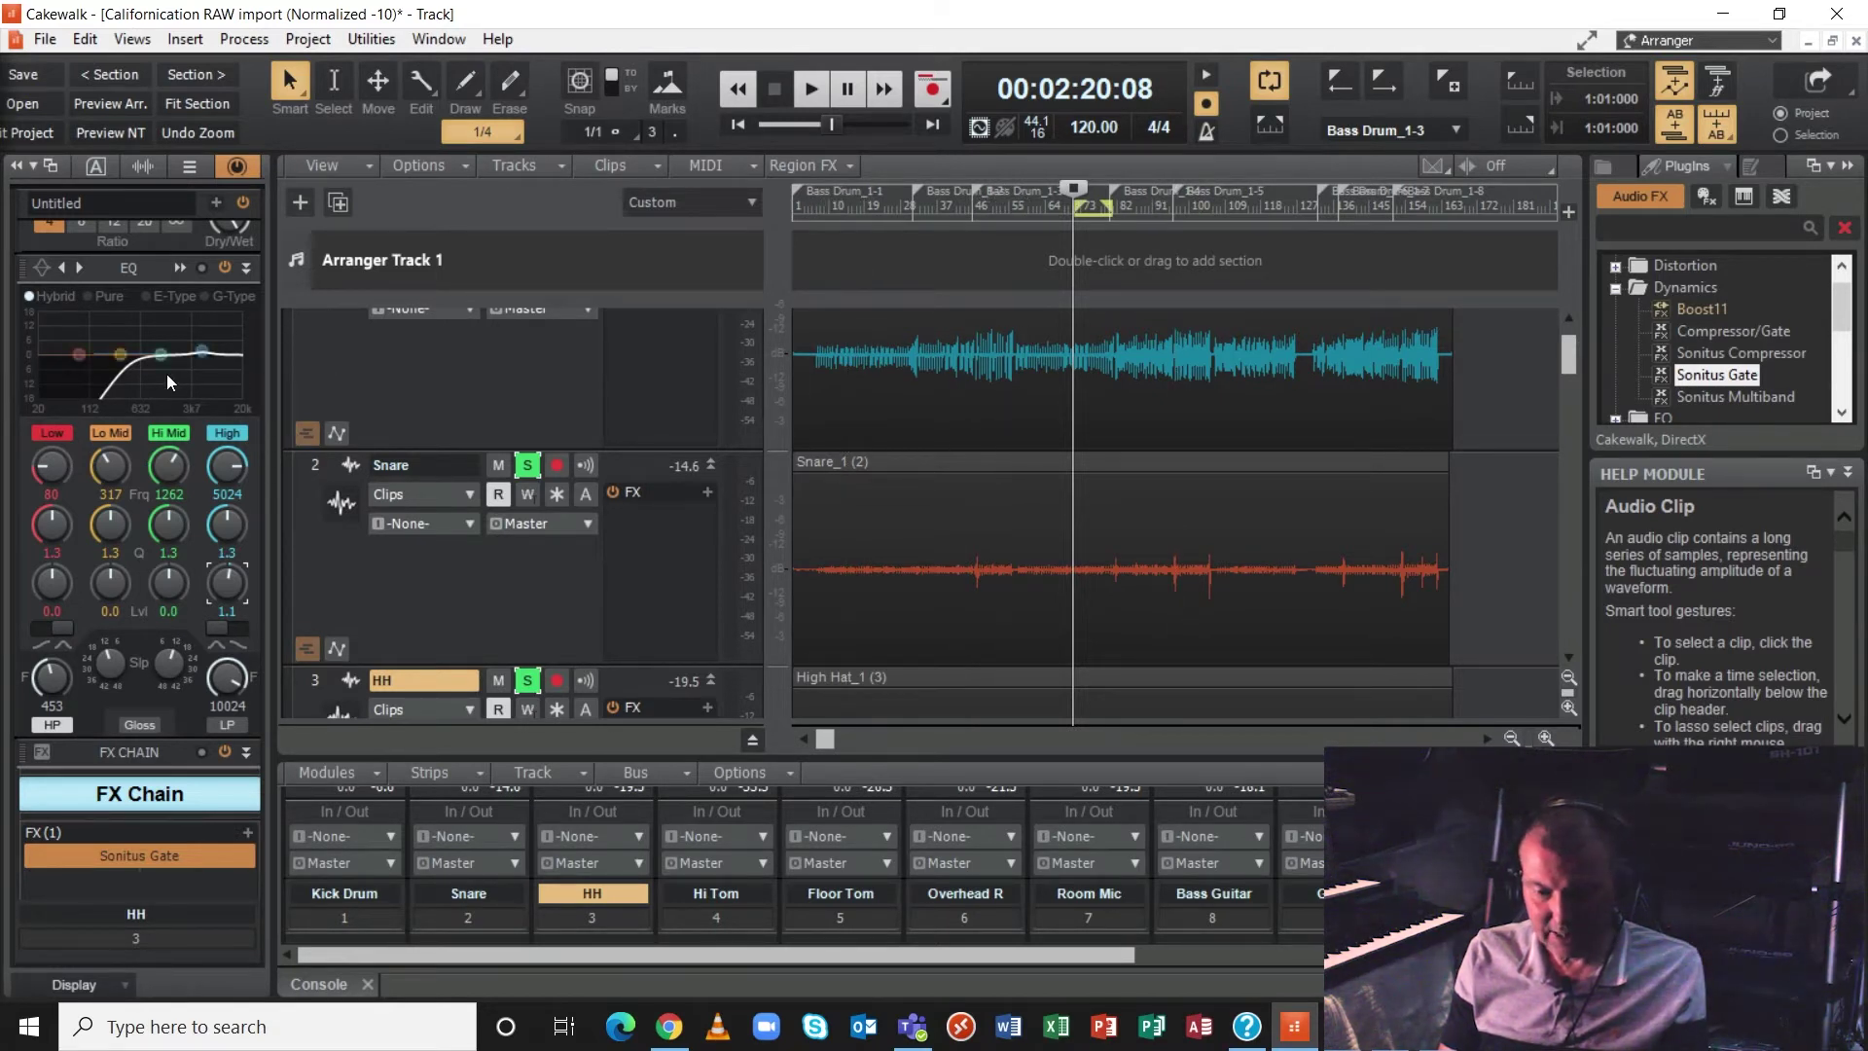
# Scroll the ProChannel strip up to bring the Snare track's channel settings into view.
pyautogui.scroll(2, 166, 374)
pyautogui.scroll(3, 167, 374)
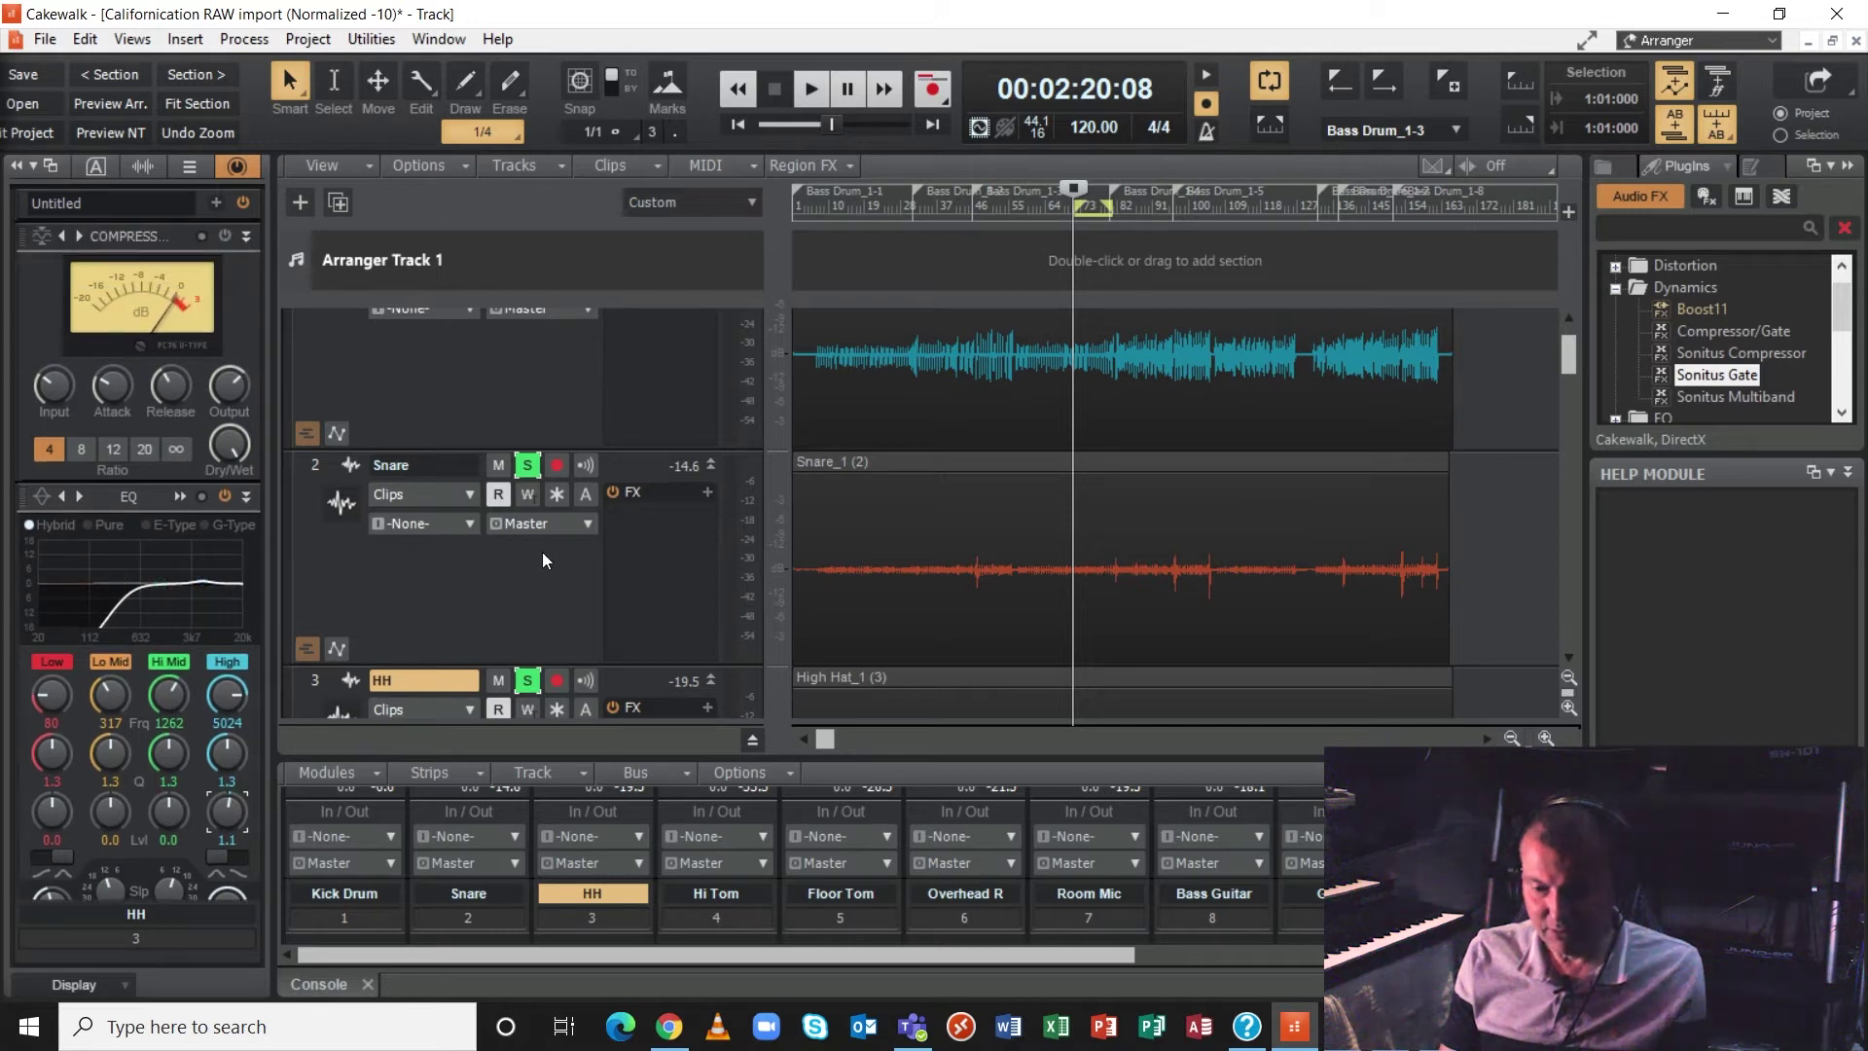
# Select the Snare track and open its Boost11 peak limiter window.
pyautogui.click(414, 466)
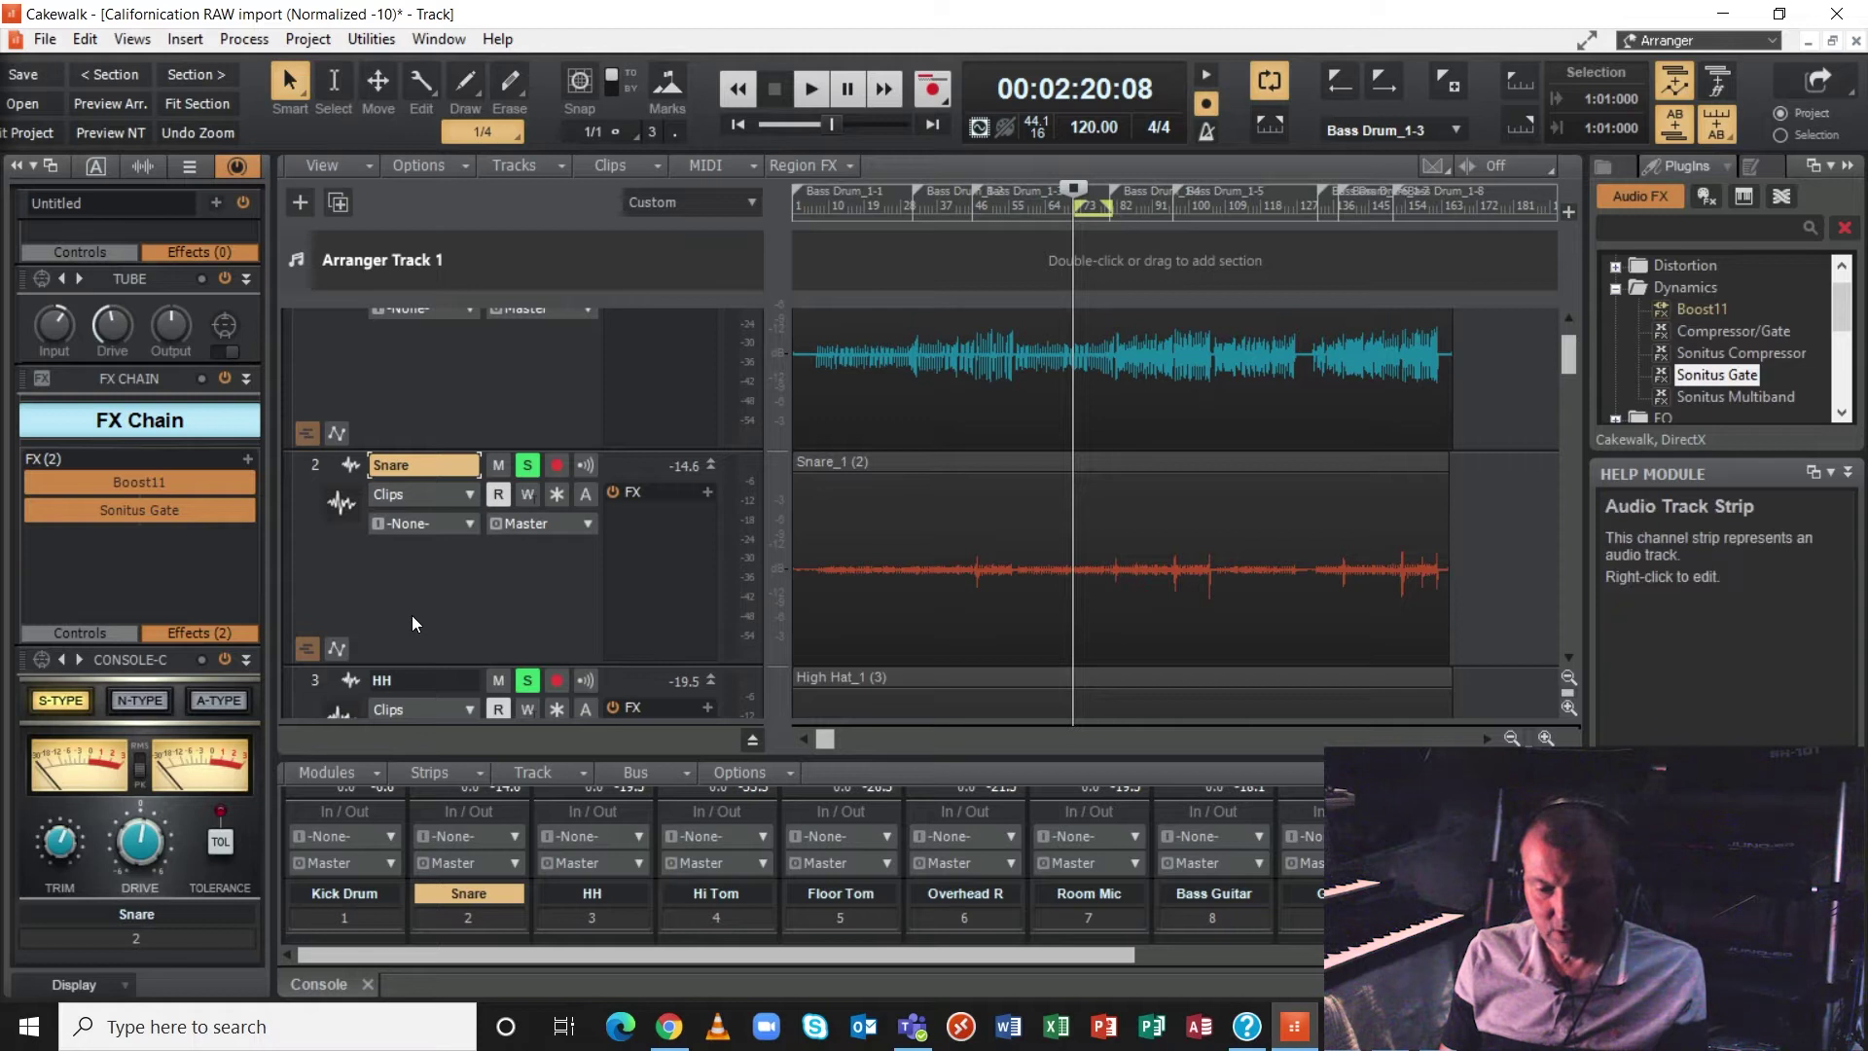
pyautogui.doubleClick(139, 481)
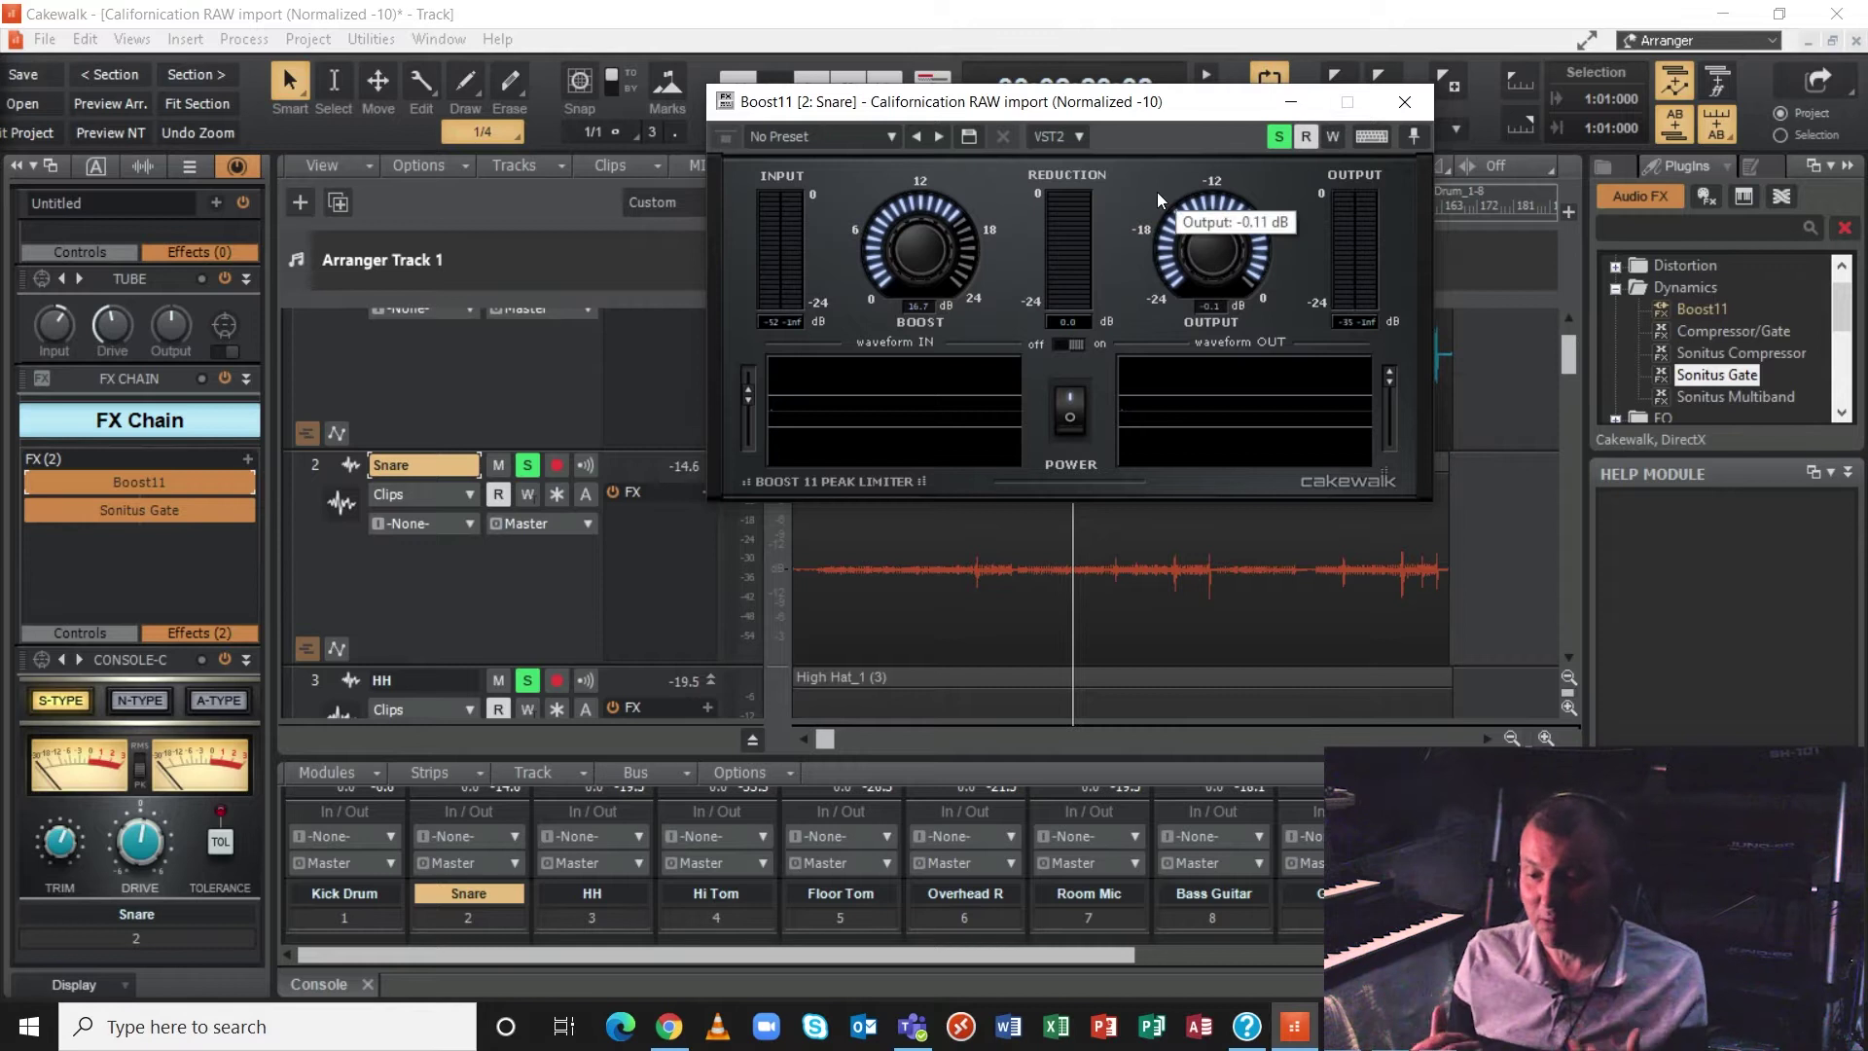
# Minimize Boost11 and briefly play the soloed drums, stopping back at 2:20:08.
pyautogui.click(1290, 101)
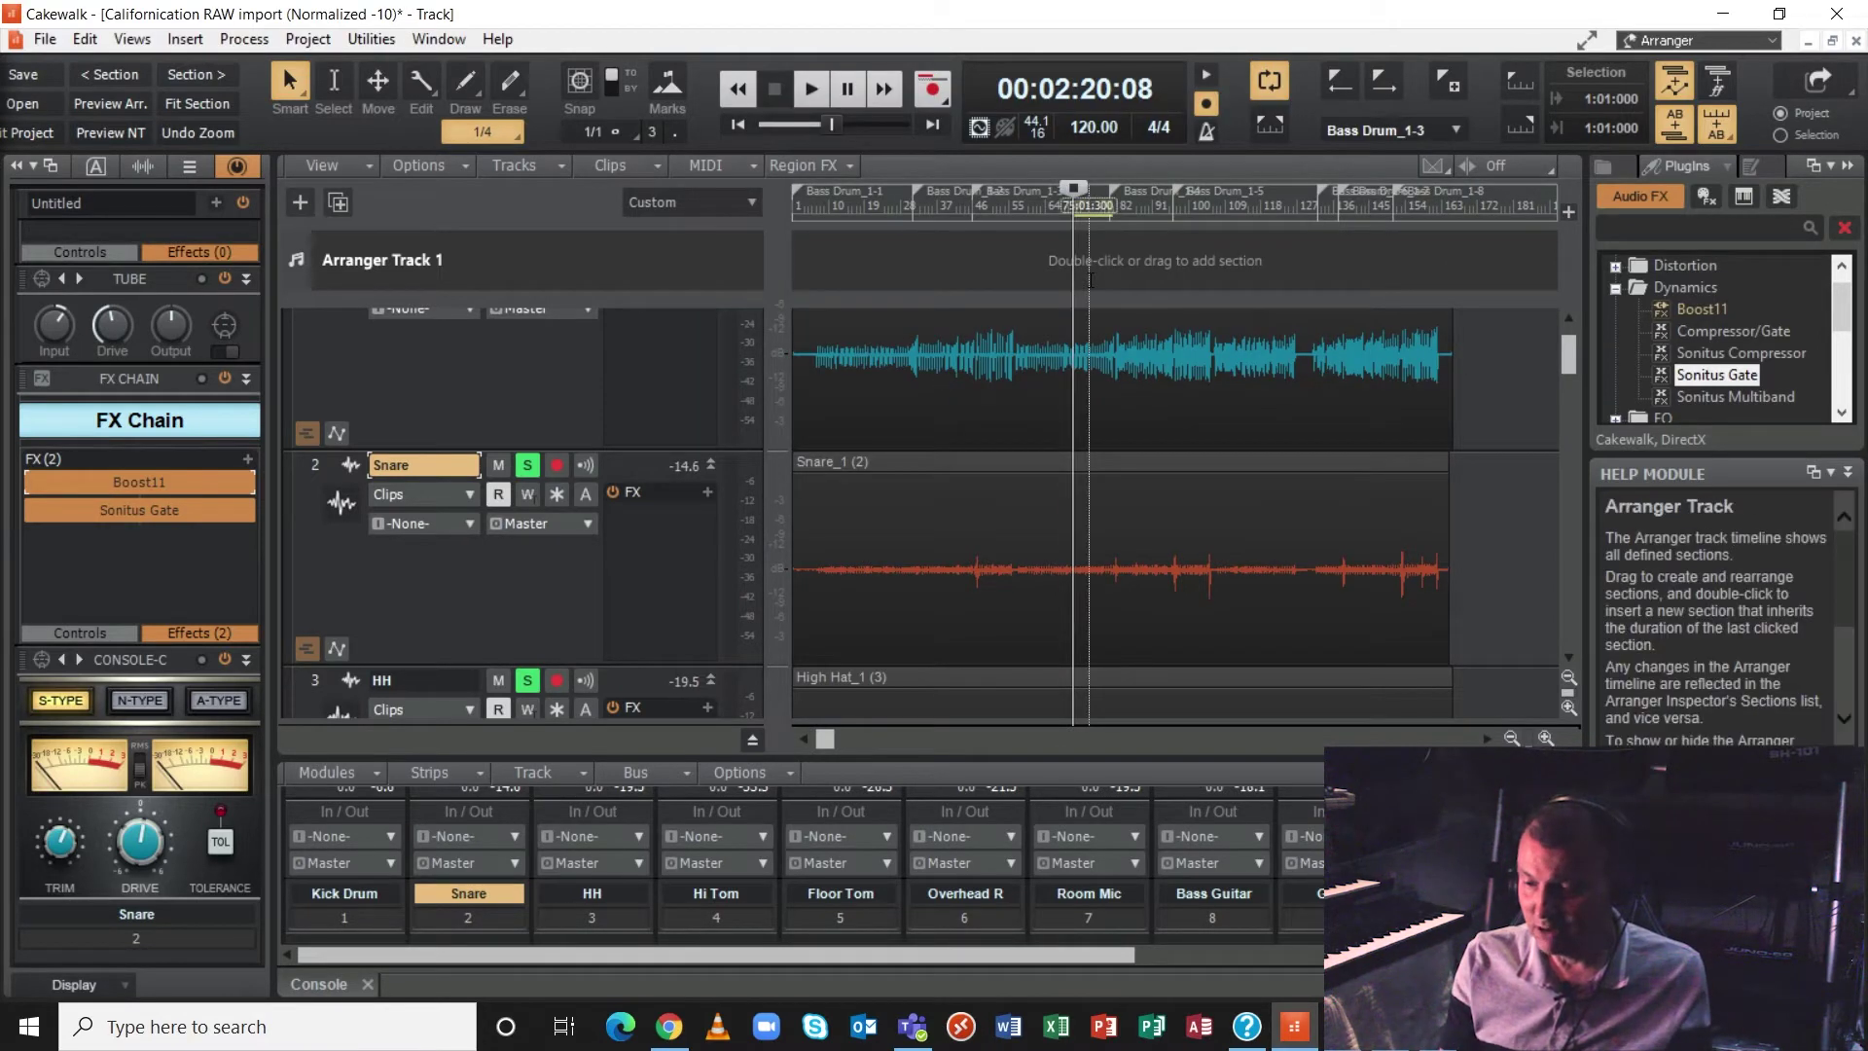
pyautogui.press('space')
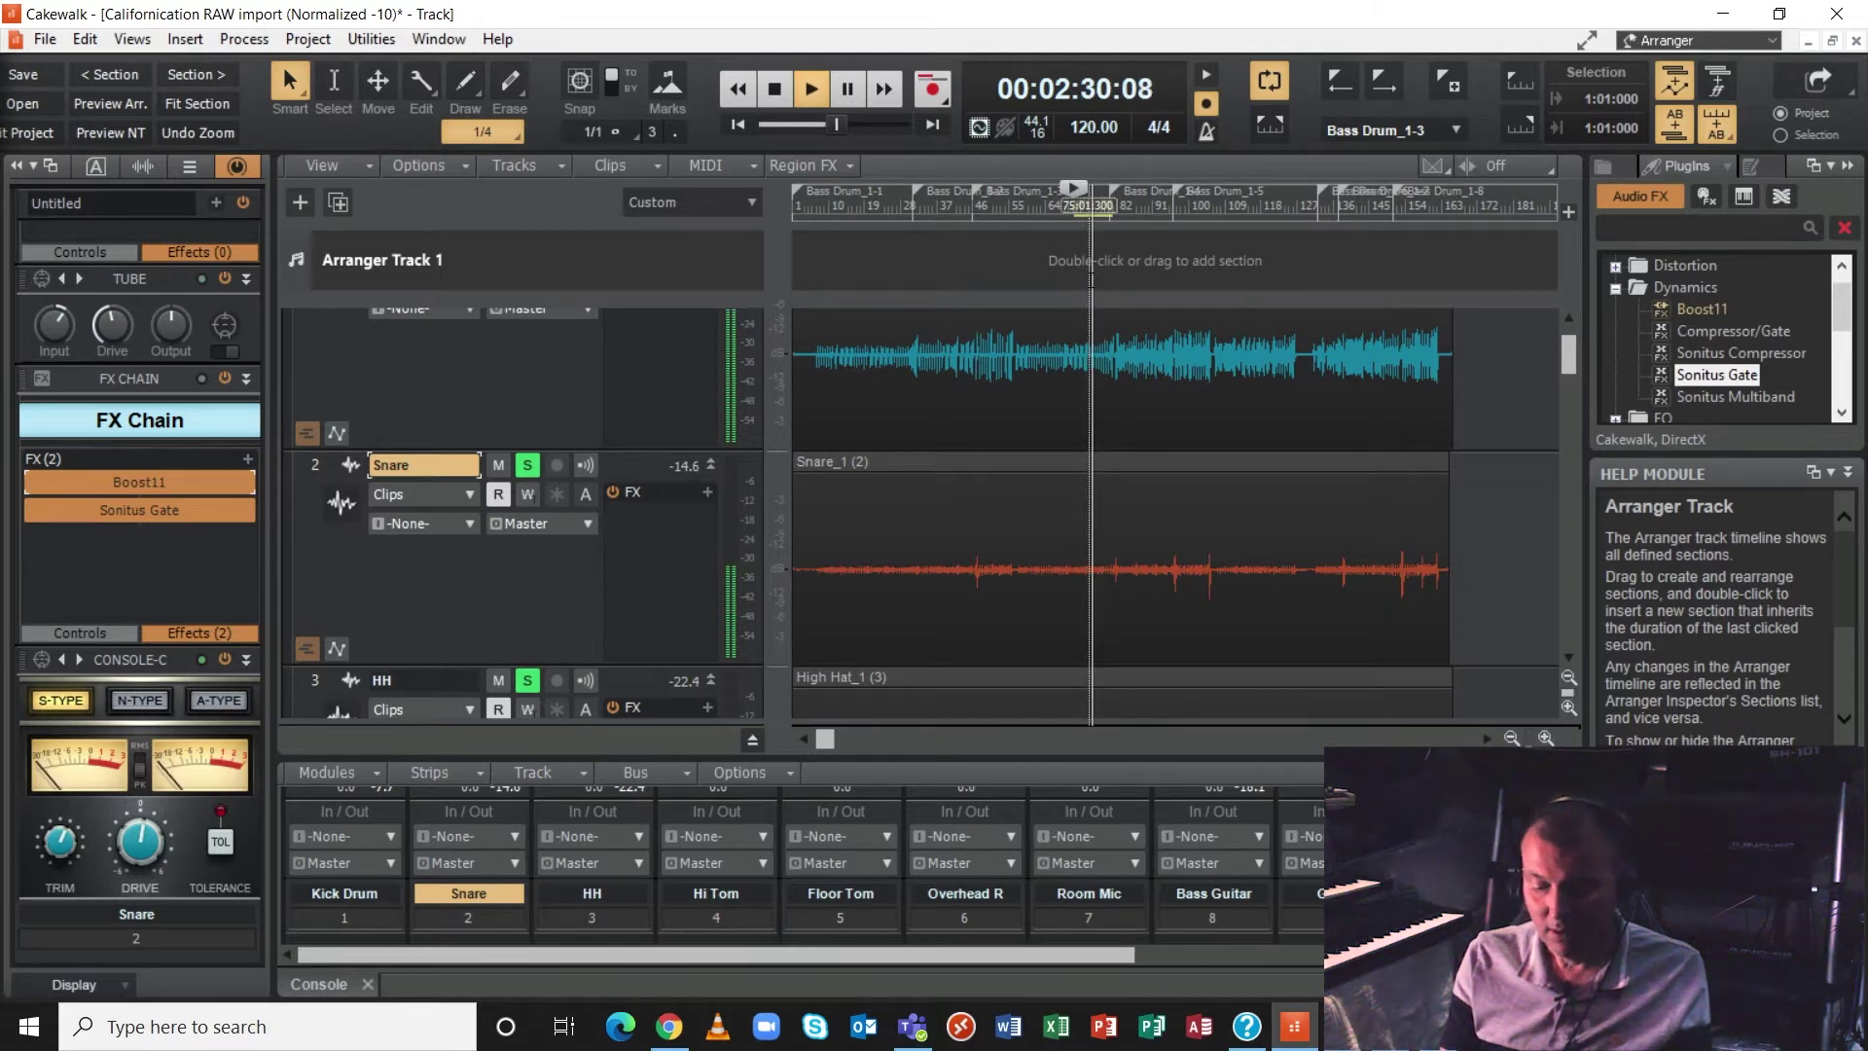
pyautogui.press('space')
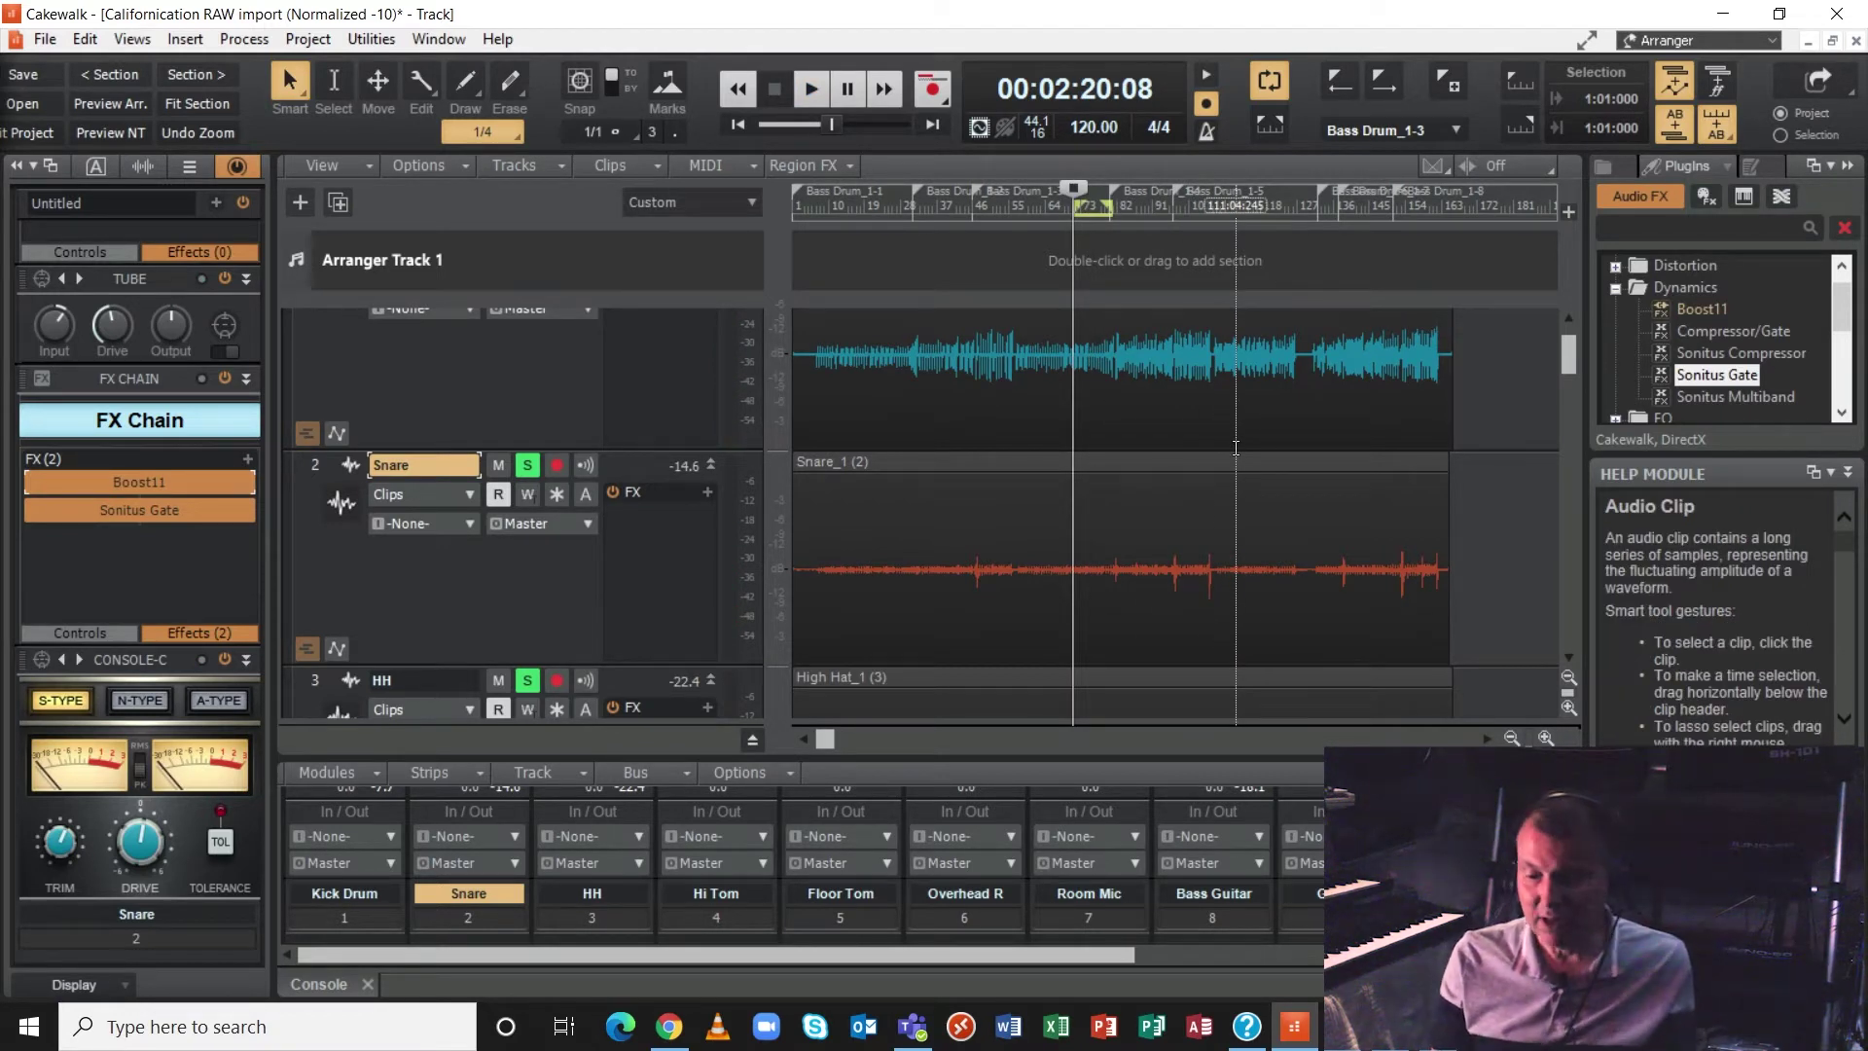
# Scroll the track view down to the Bass Guitar track.
pyautogui.scroll(-1, 1235, 448)
pyautogui.scroll(-1, 1236, 447)
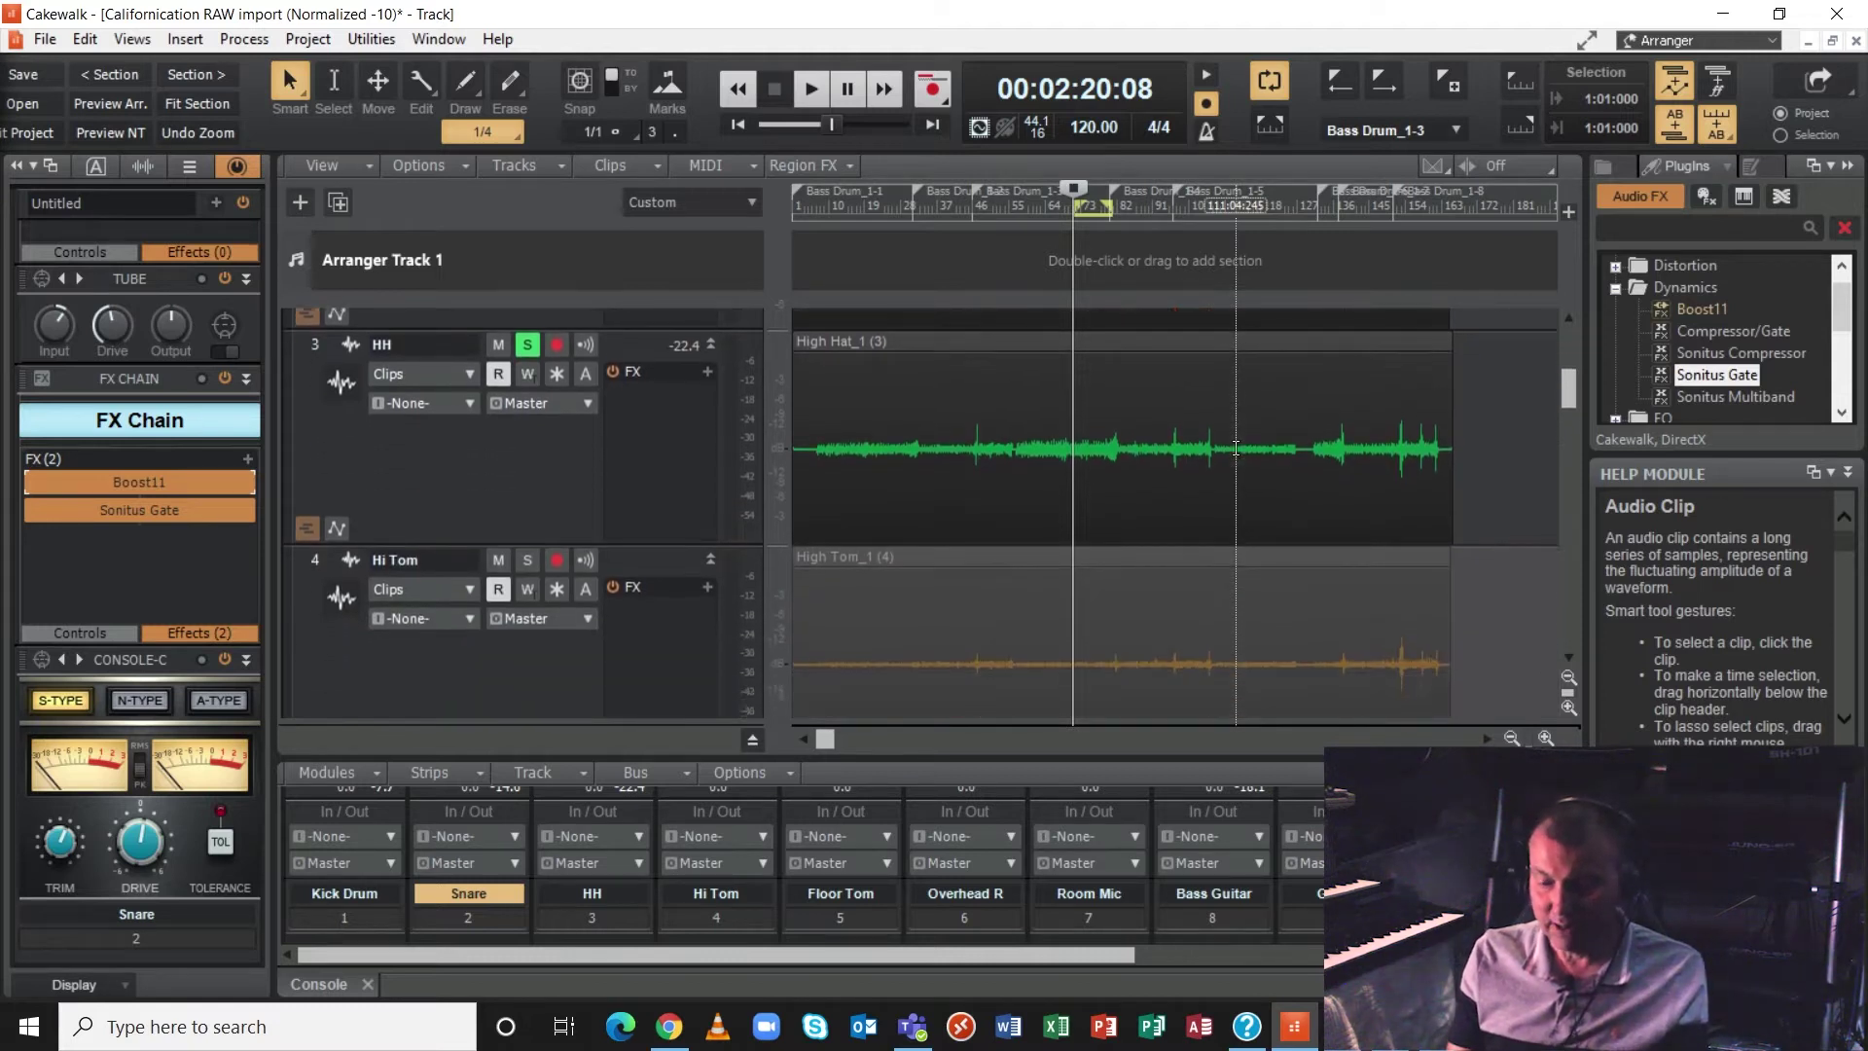
pyautogui.scroll(-3, 1236, 447)
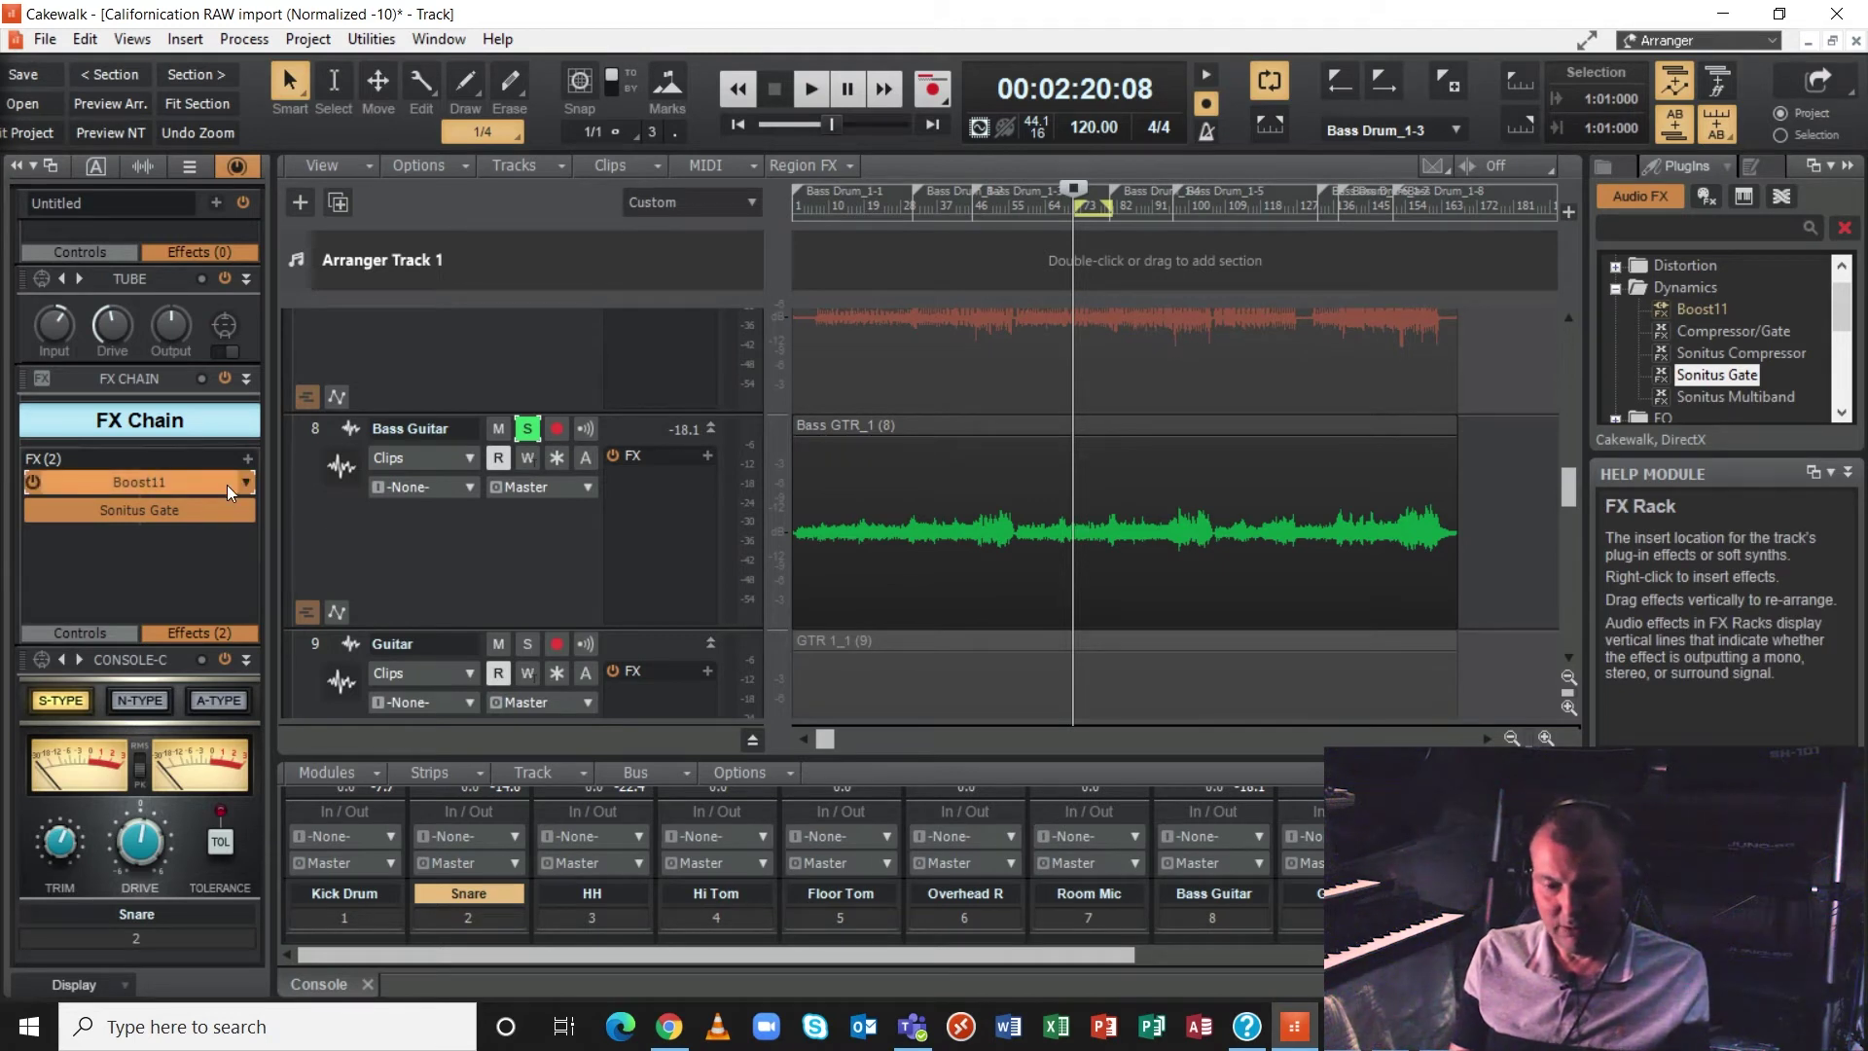
pyautogui.scroll(4, 188, 510)
pyautogui.scroll(-8, 187, 506)
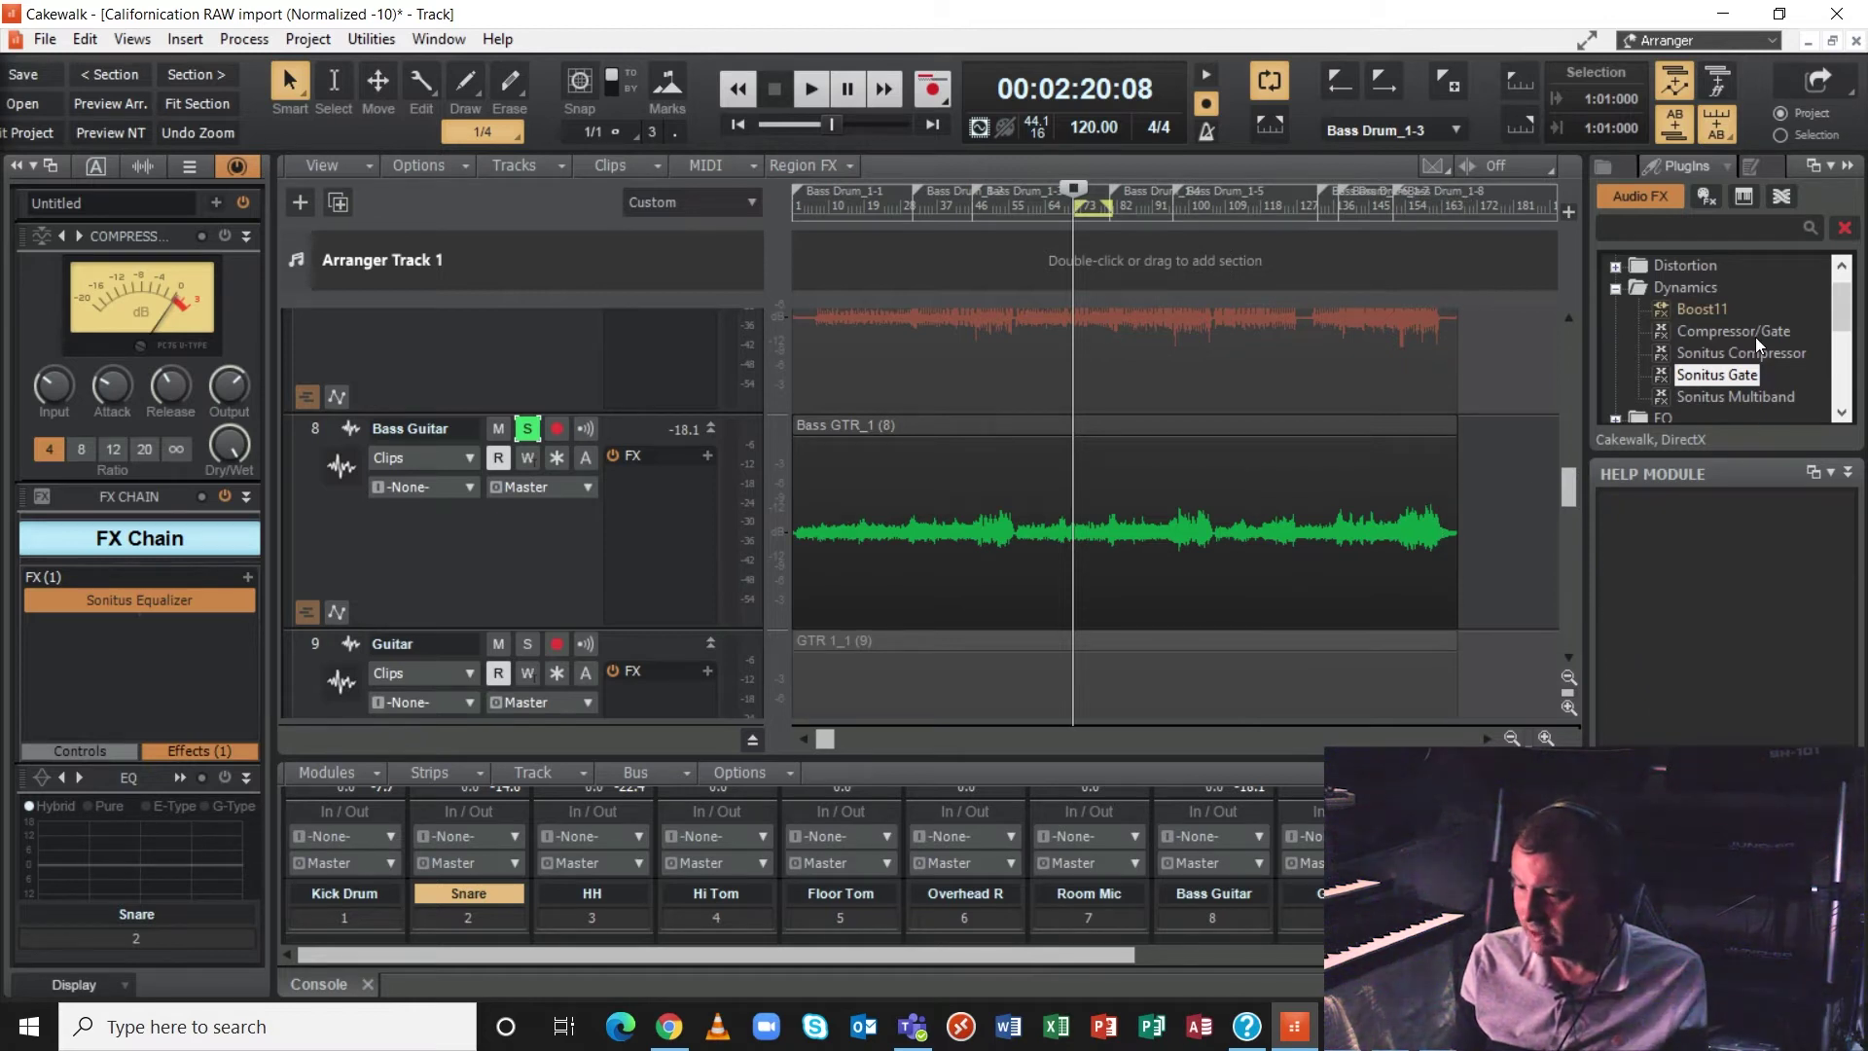
# Select Compressor/Gate in the Plugins browser's Dynamics folder and try dragging it toward the bass track.
pyautogui.click(1726, 333)
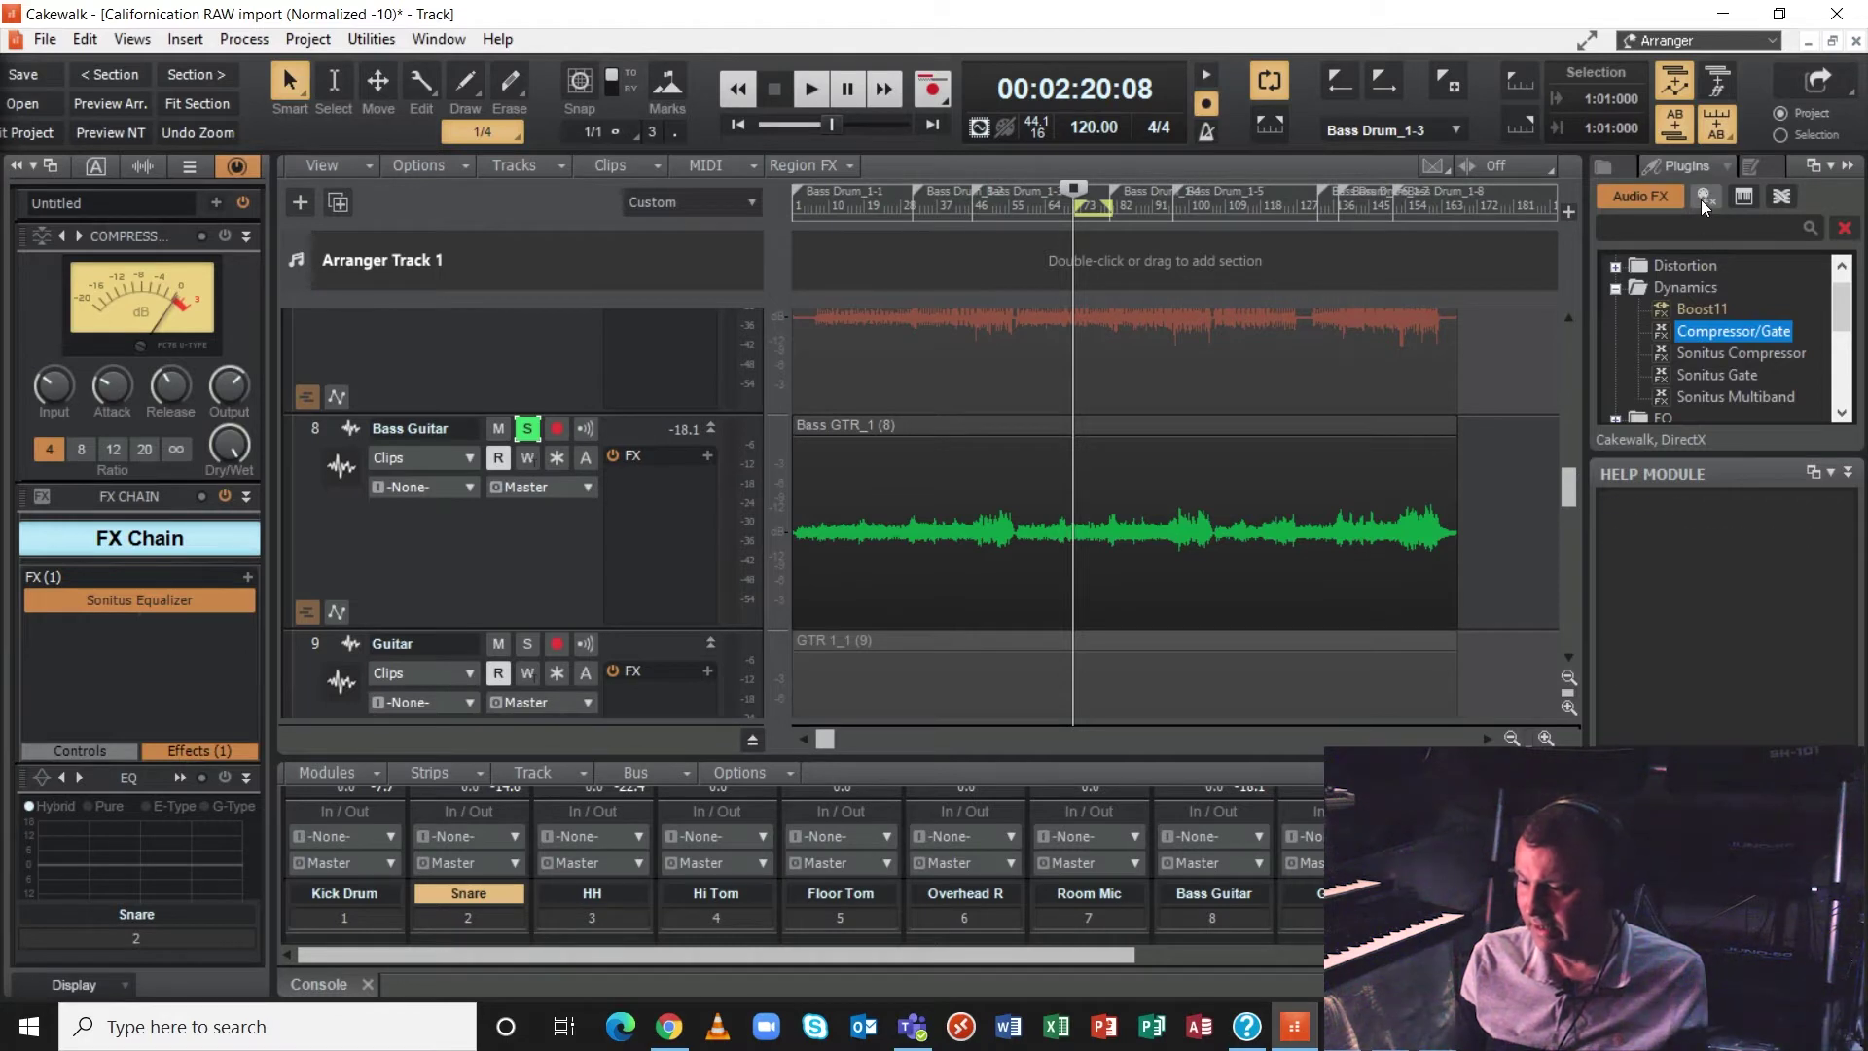
pyautogui.click(1686, 166)
pyautogui.click(1610, 168)
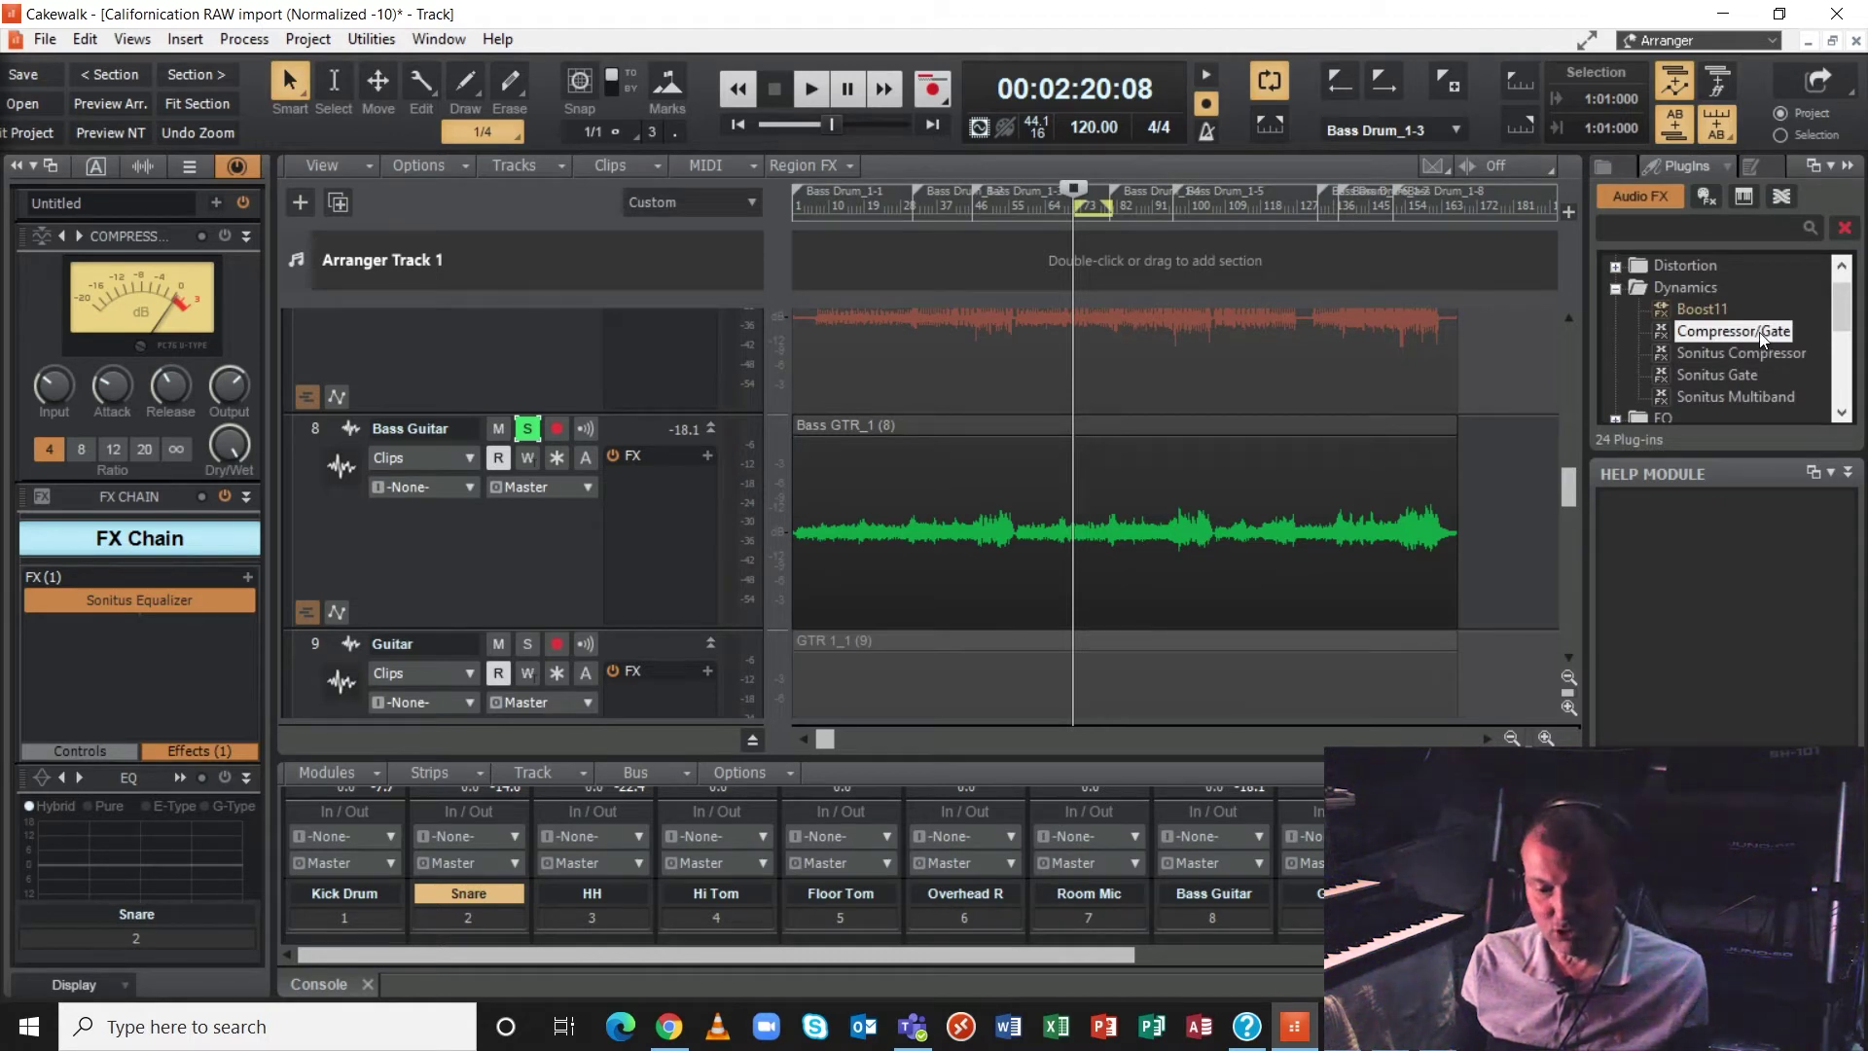
pyautogui.moveTo(1764, 338)
pyautogui.mouseDown()
pyautogui.moveTo(1188, 447)
pyautogui.moveTo(173, 726)
pyautogui.moveTo(103, 639)
pyautogui.moveTo(1017, 530)
pyautogui.moveTo(1703, 384)
pyautogui.moveTo(1714, 335)
pyautogui.mouseUp()
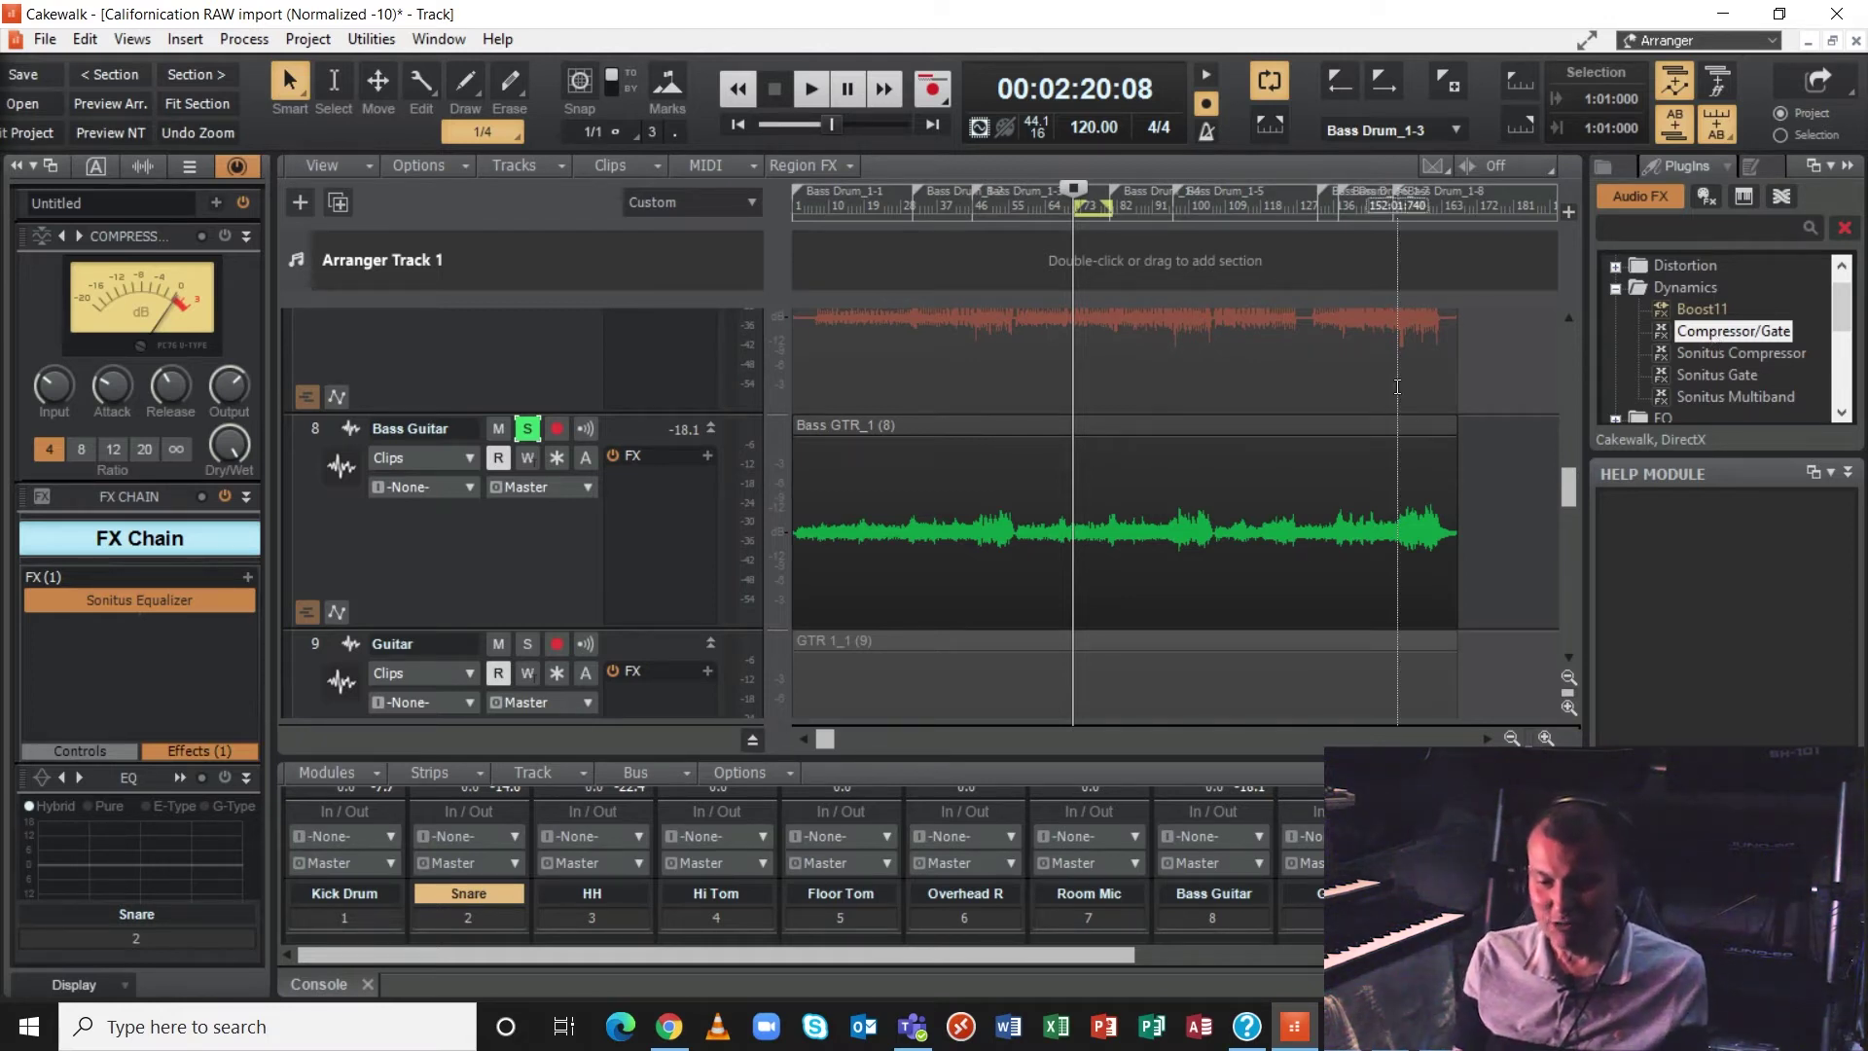
# Select the Bass GTR_1 clip and drop Compressor/Gate into the Bass Guitar FX Chain.
pyautogui.click(946, 530)
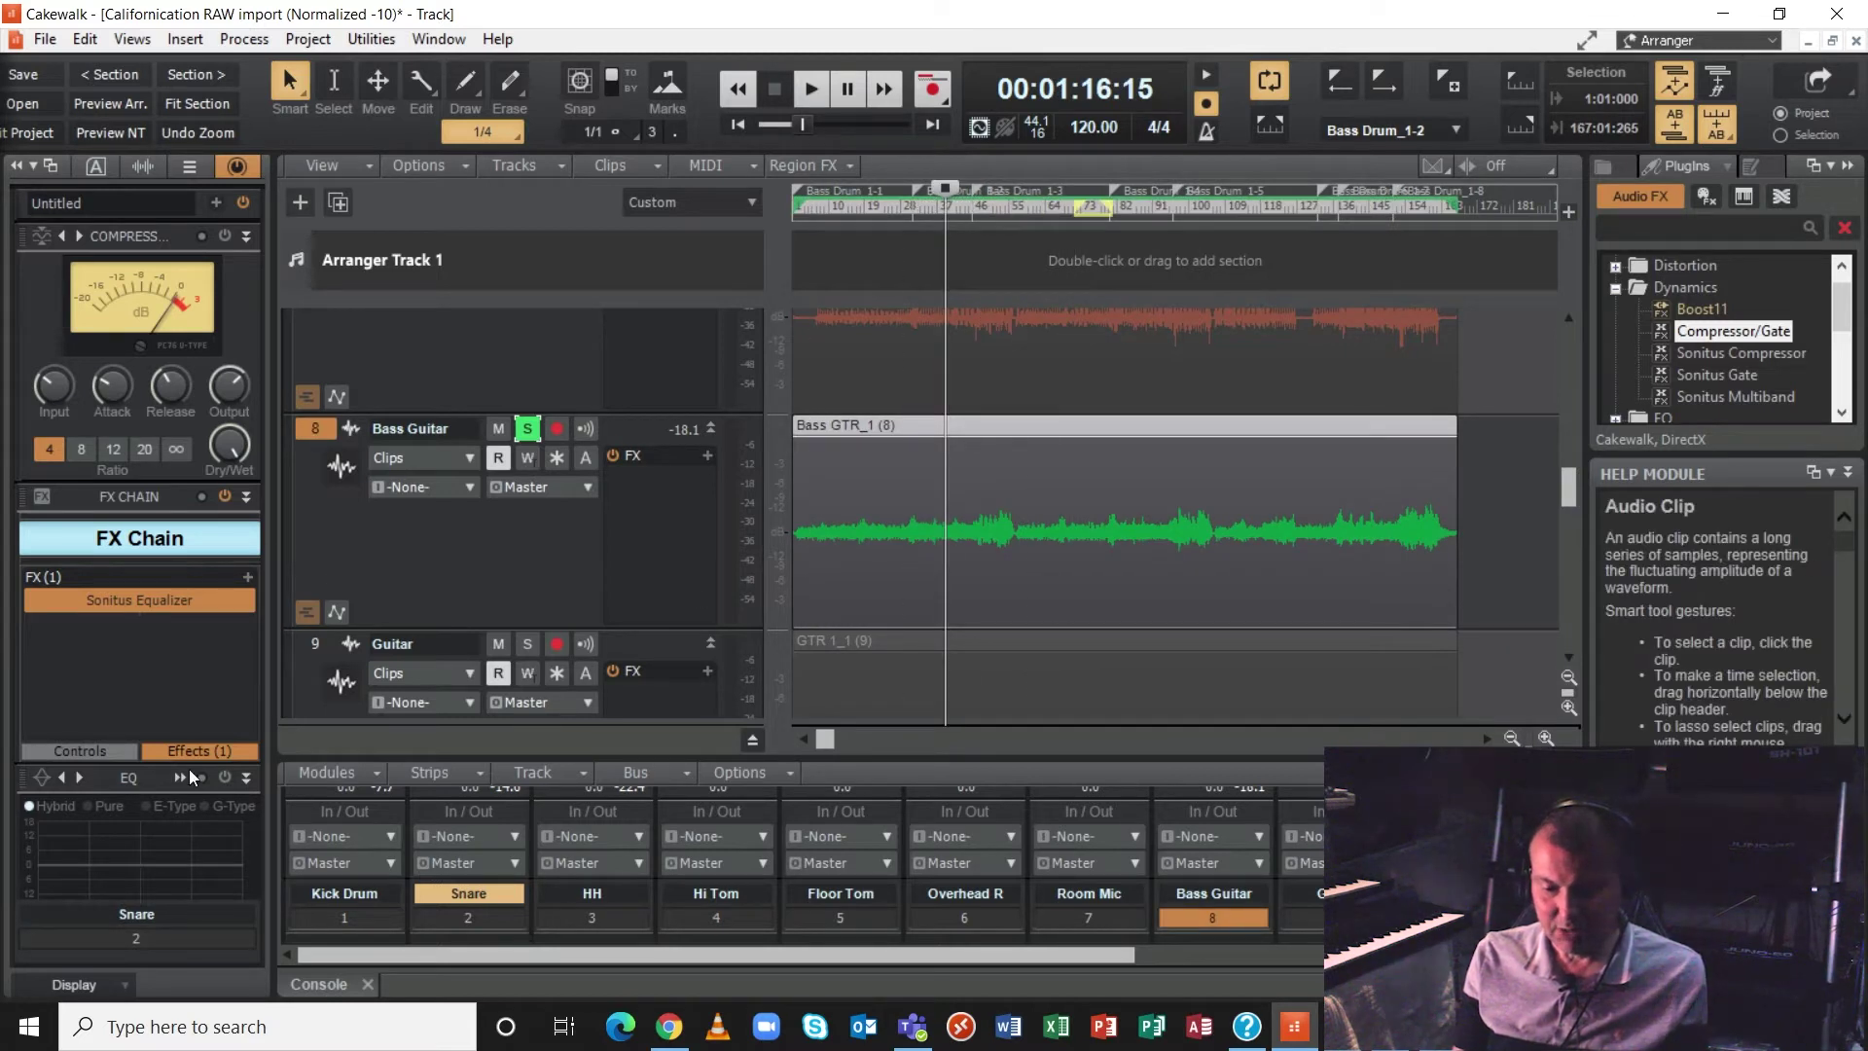
pyautogui.doubleClick(404, 429)
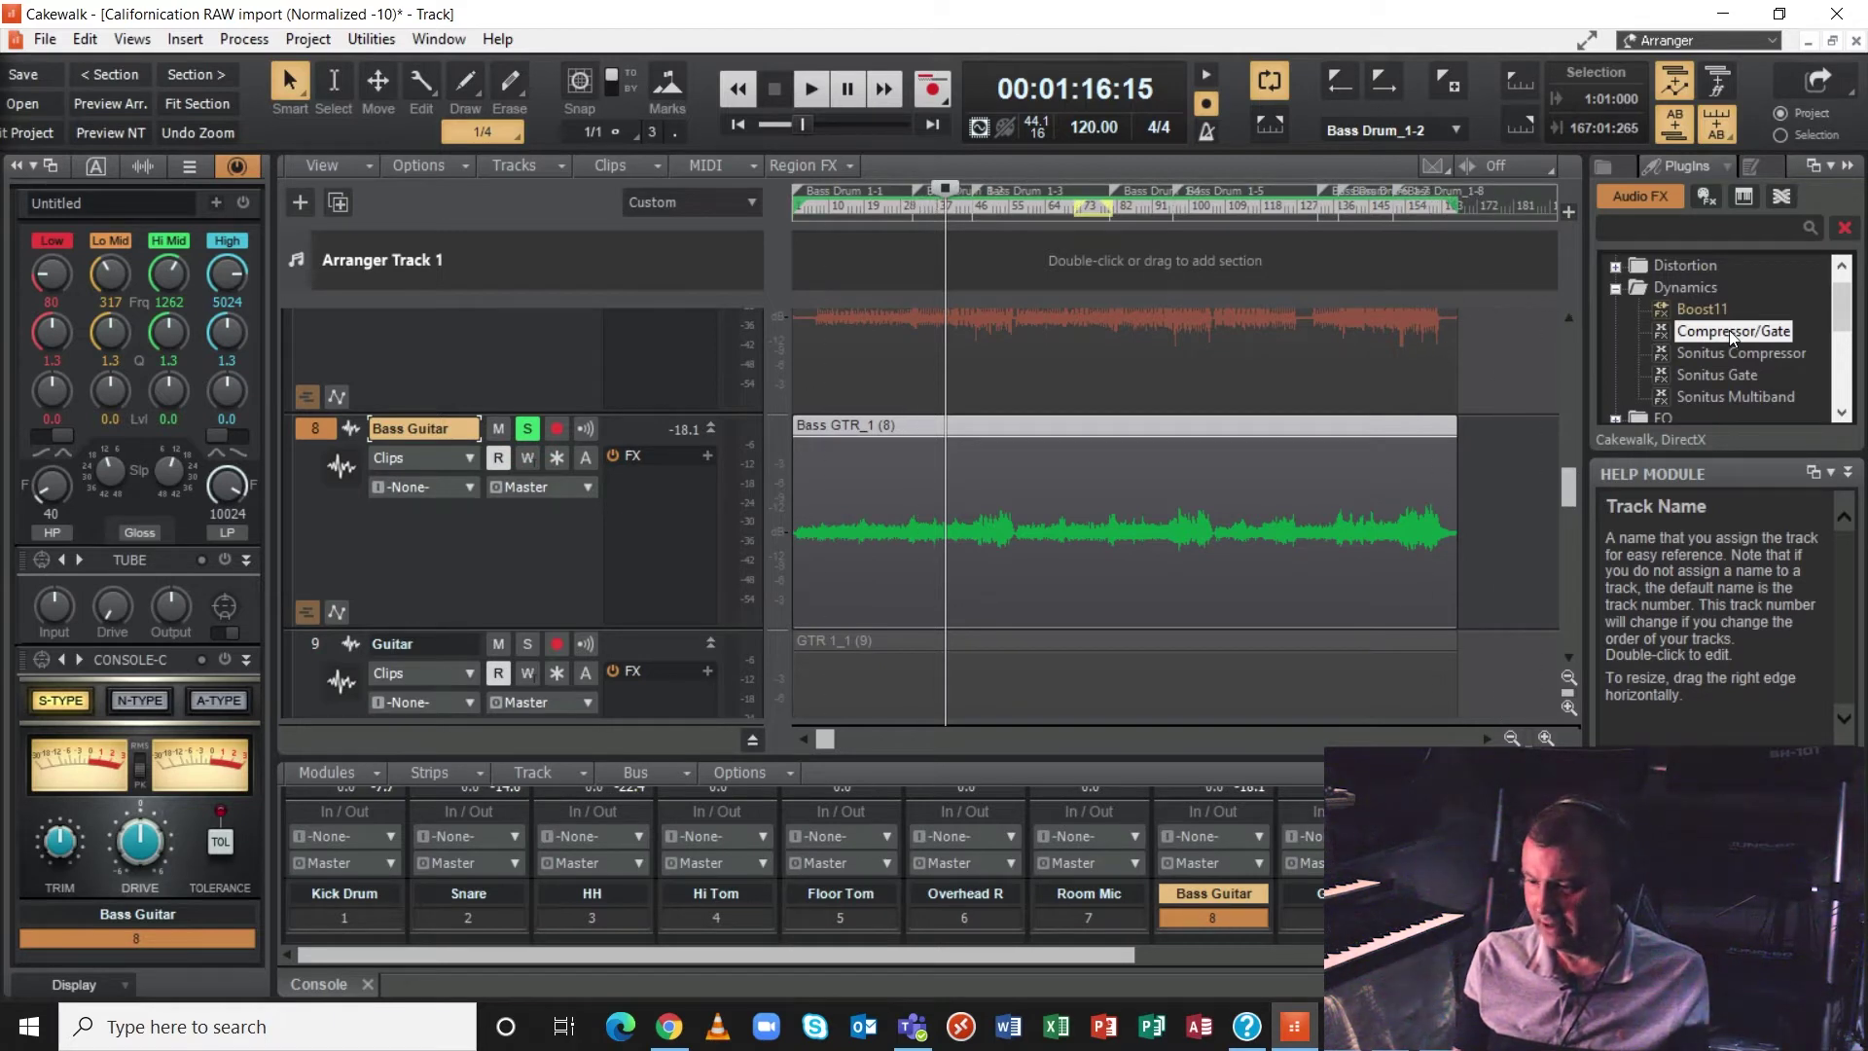
pyautogui.moveTo(1732, 335); pyautogui.dragTo(144, 582)
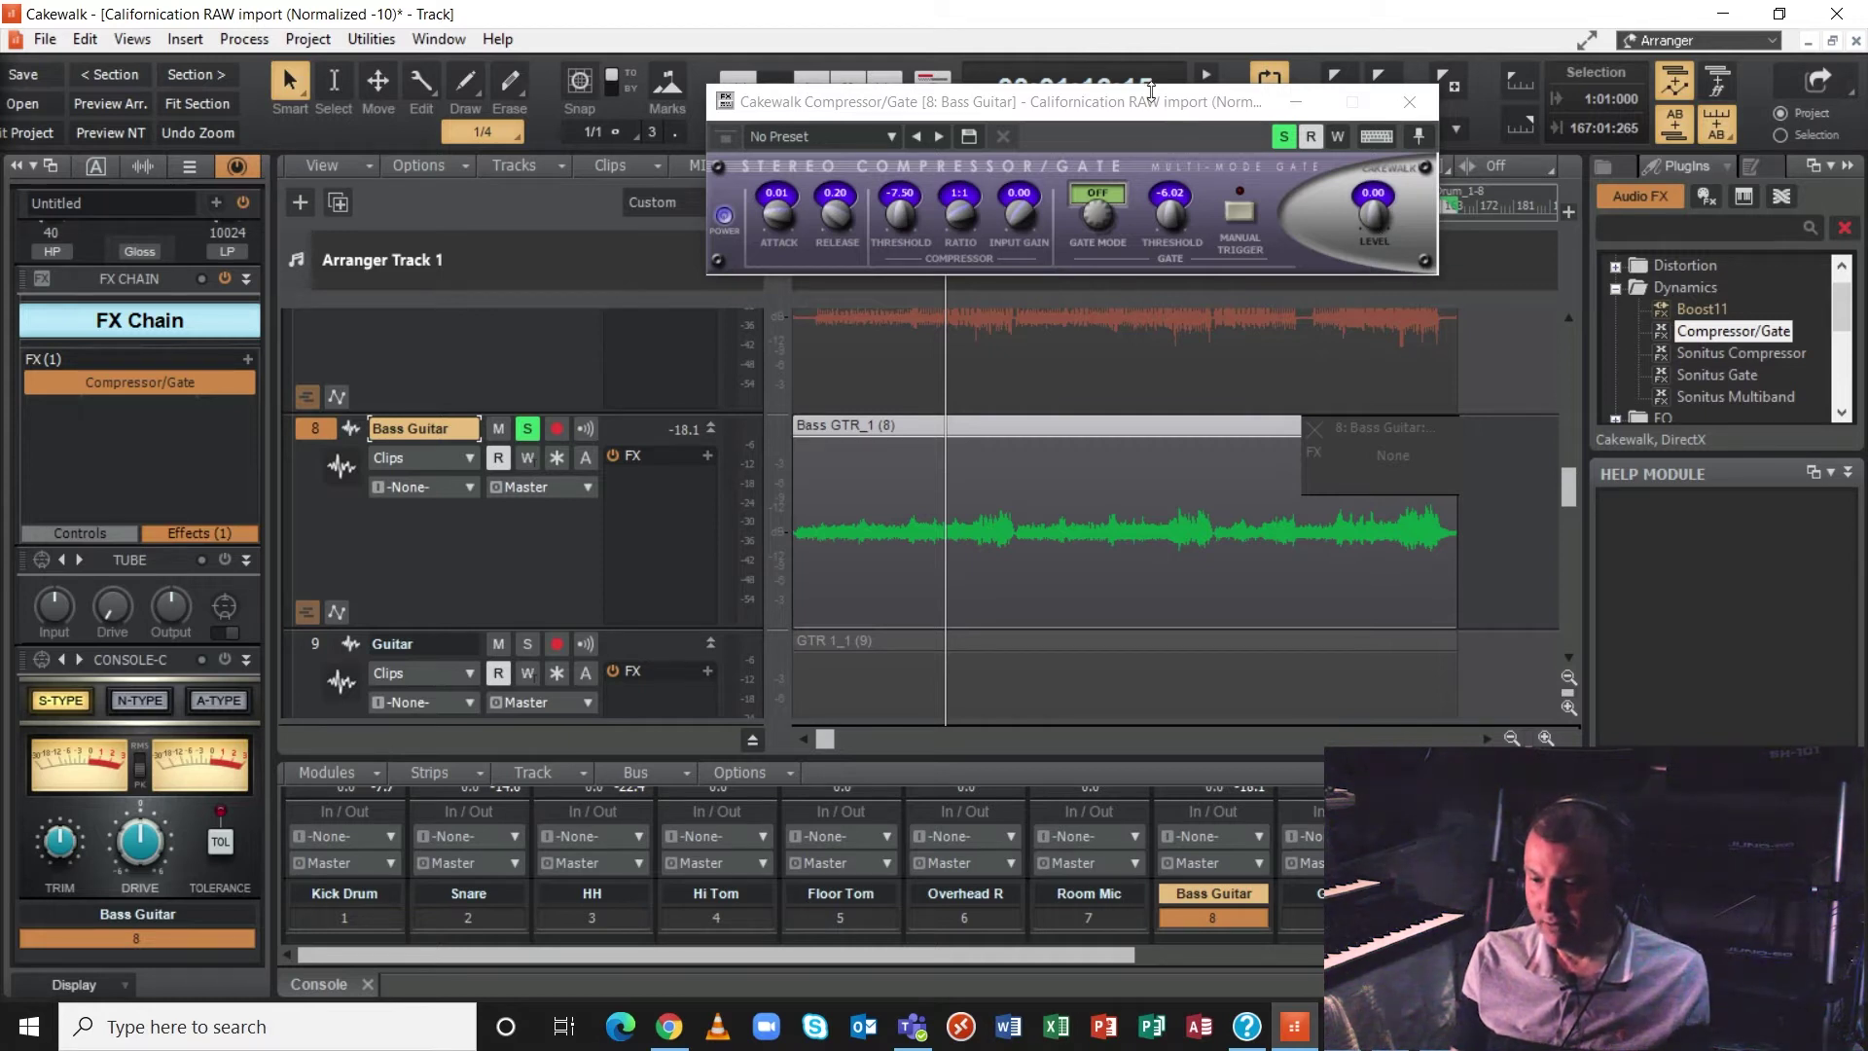
# Make the Compressor/Gate window taller and move it over the tracks.
pyautogui.moveTo(1151, 89); pyautogui.dragTo(638, 272)
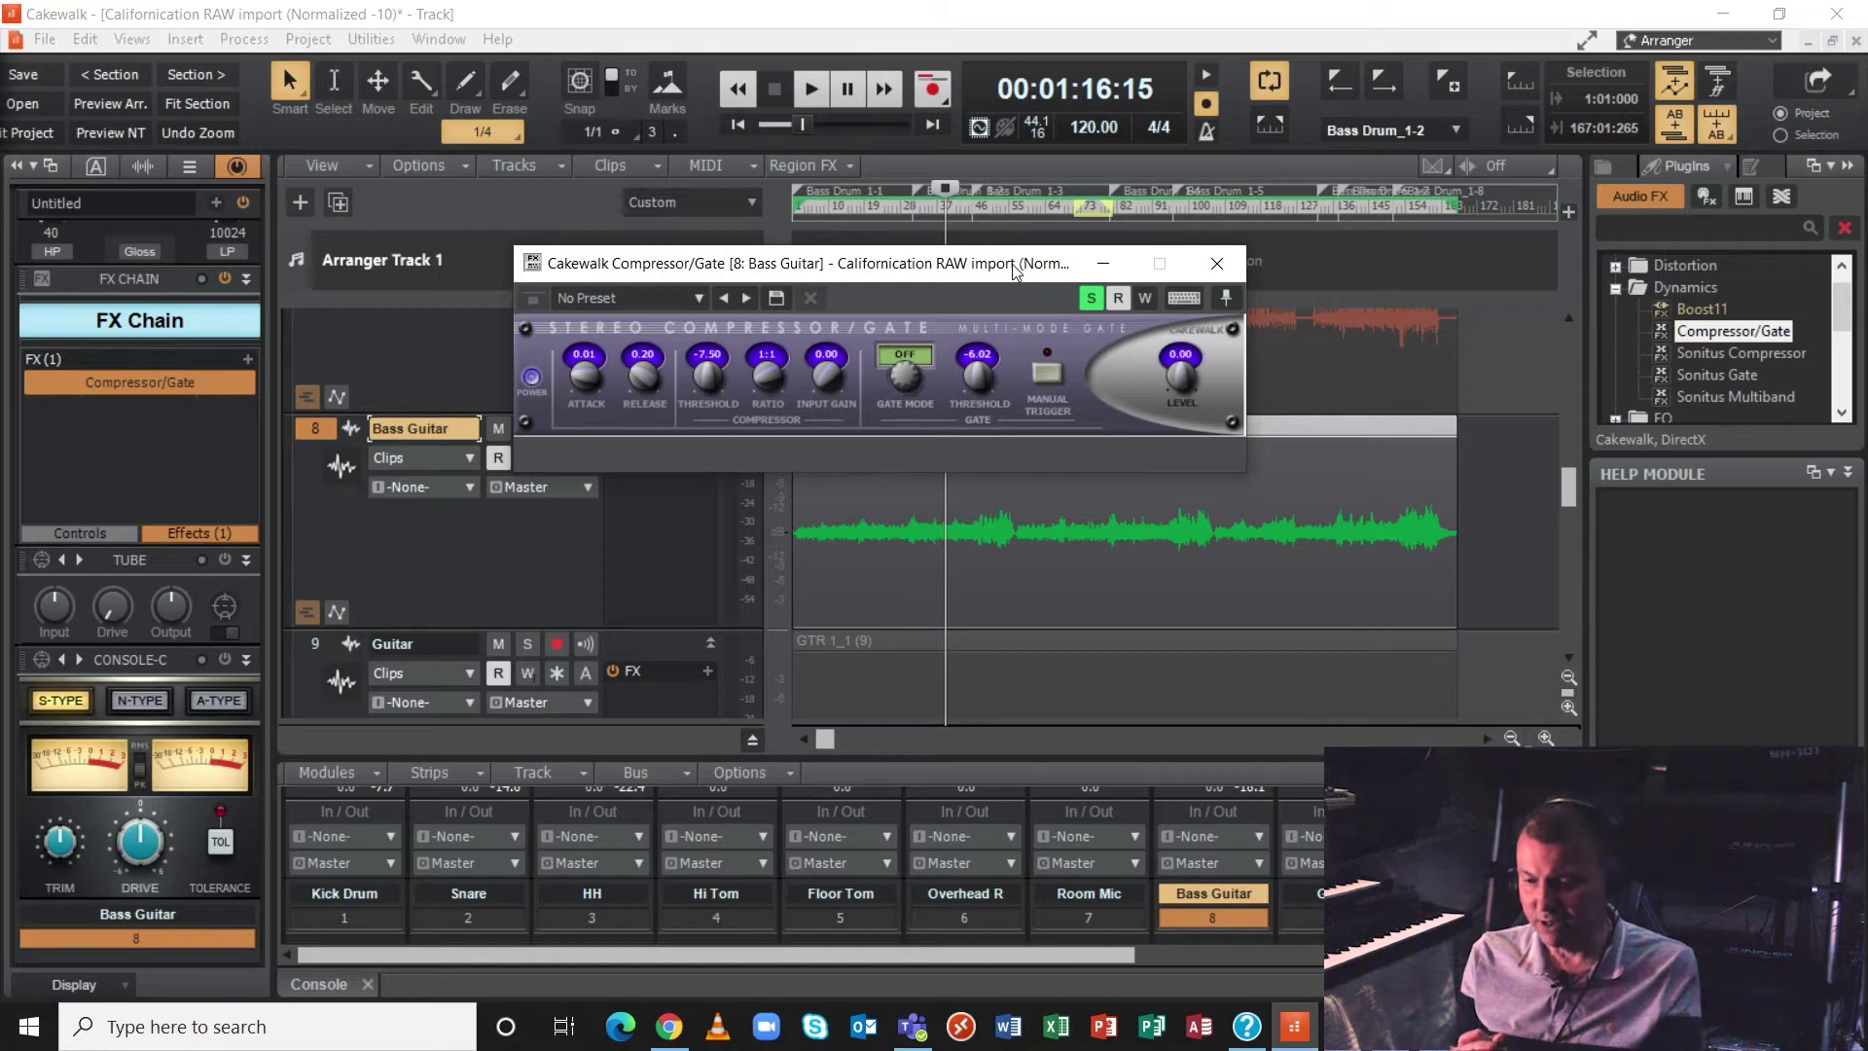
pyautogui.moveTo(1015, 271); pyautogui.dragTo(1064, 358)
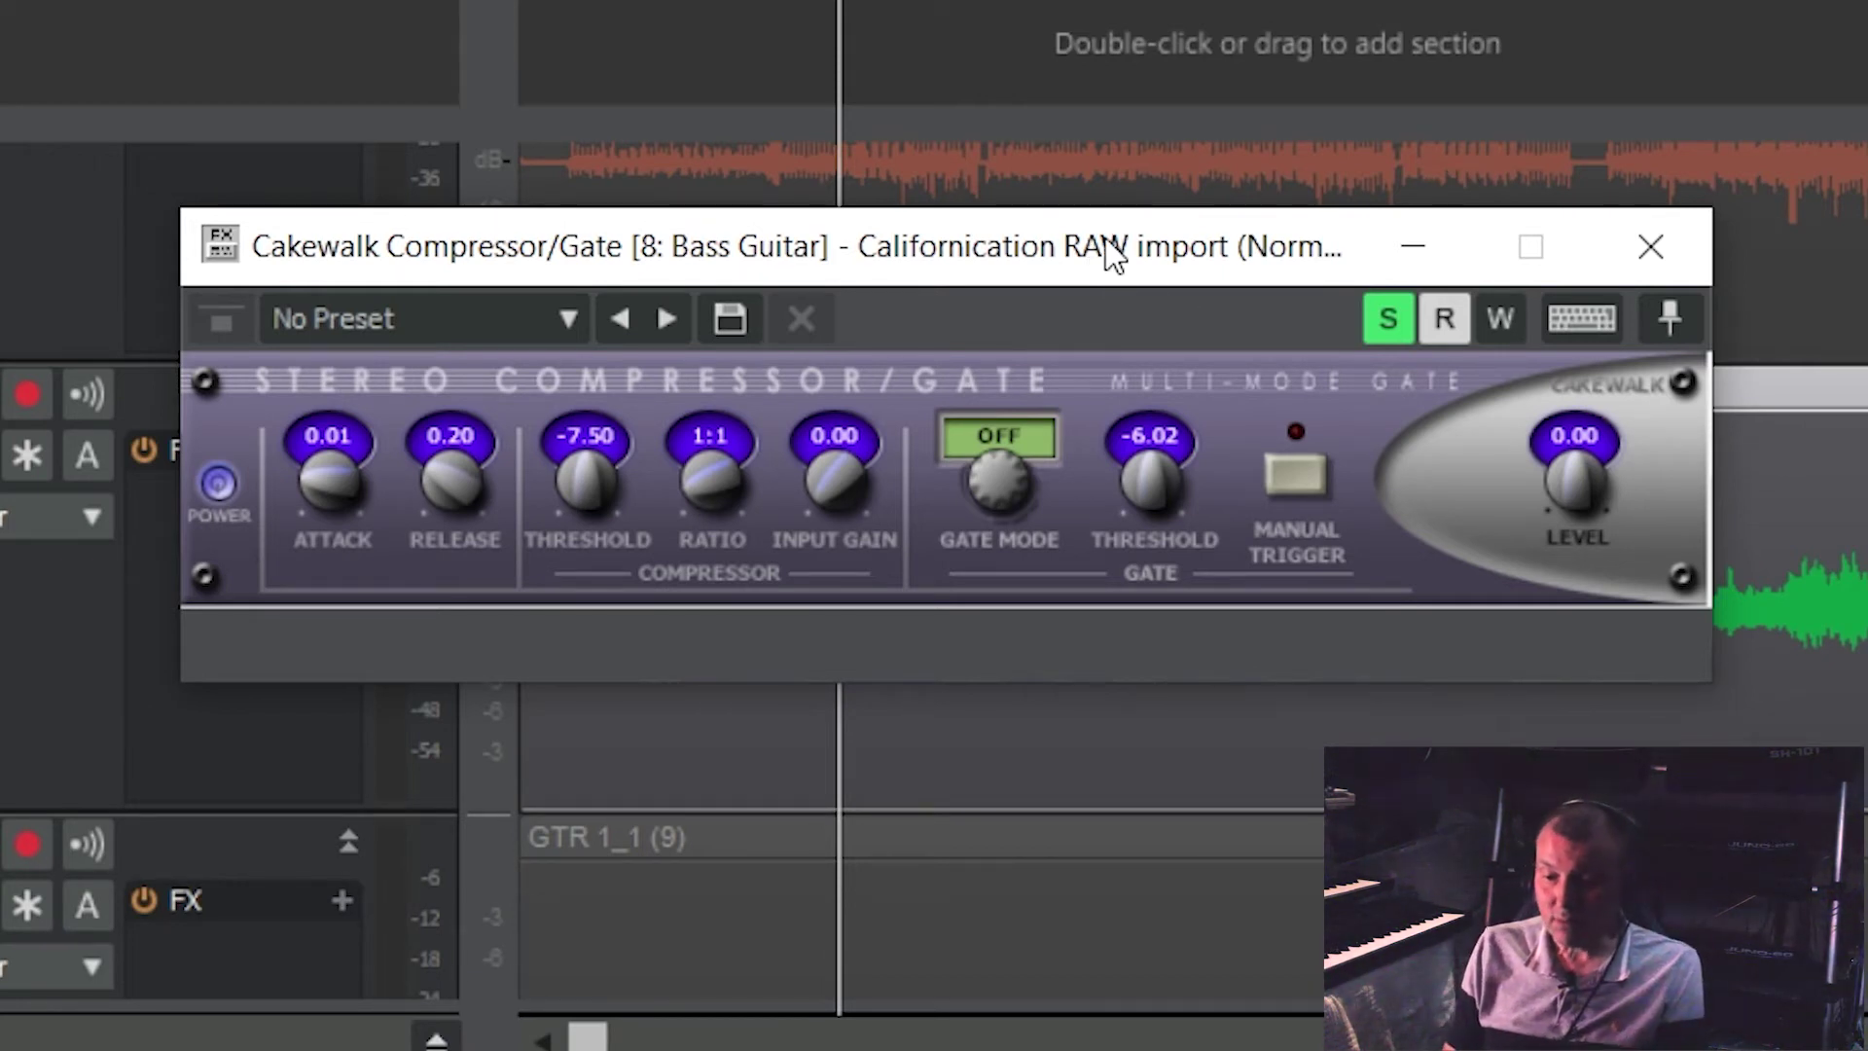
# Lower the Bass Guitar compressor threshold from -7.50 to -16.48.
pyautogui.moveTo(1060, 237); pyautogui.dragTo(1082, 210)
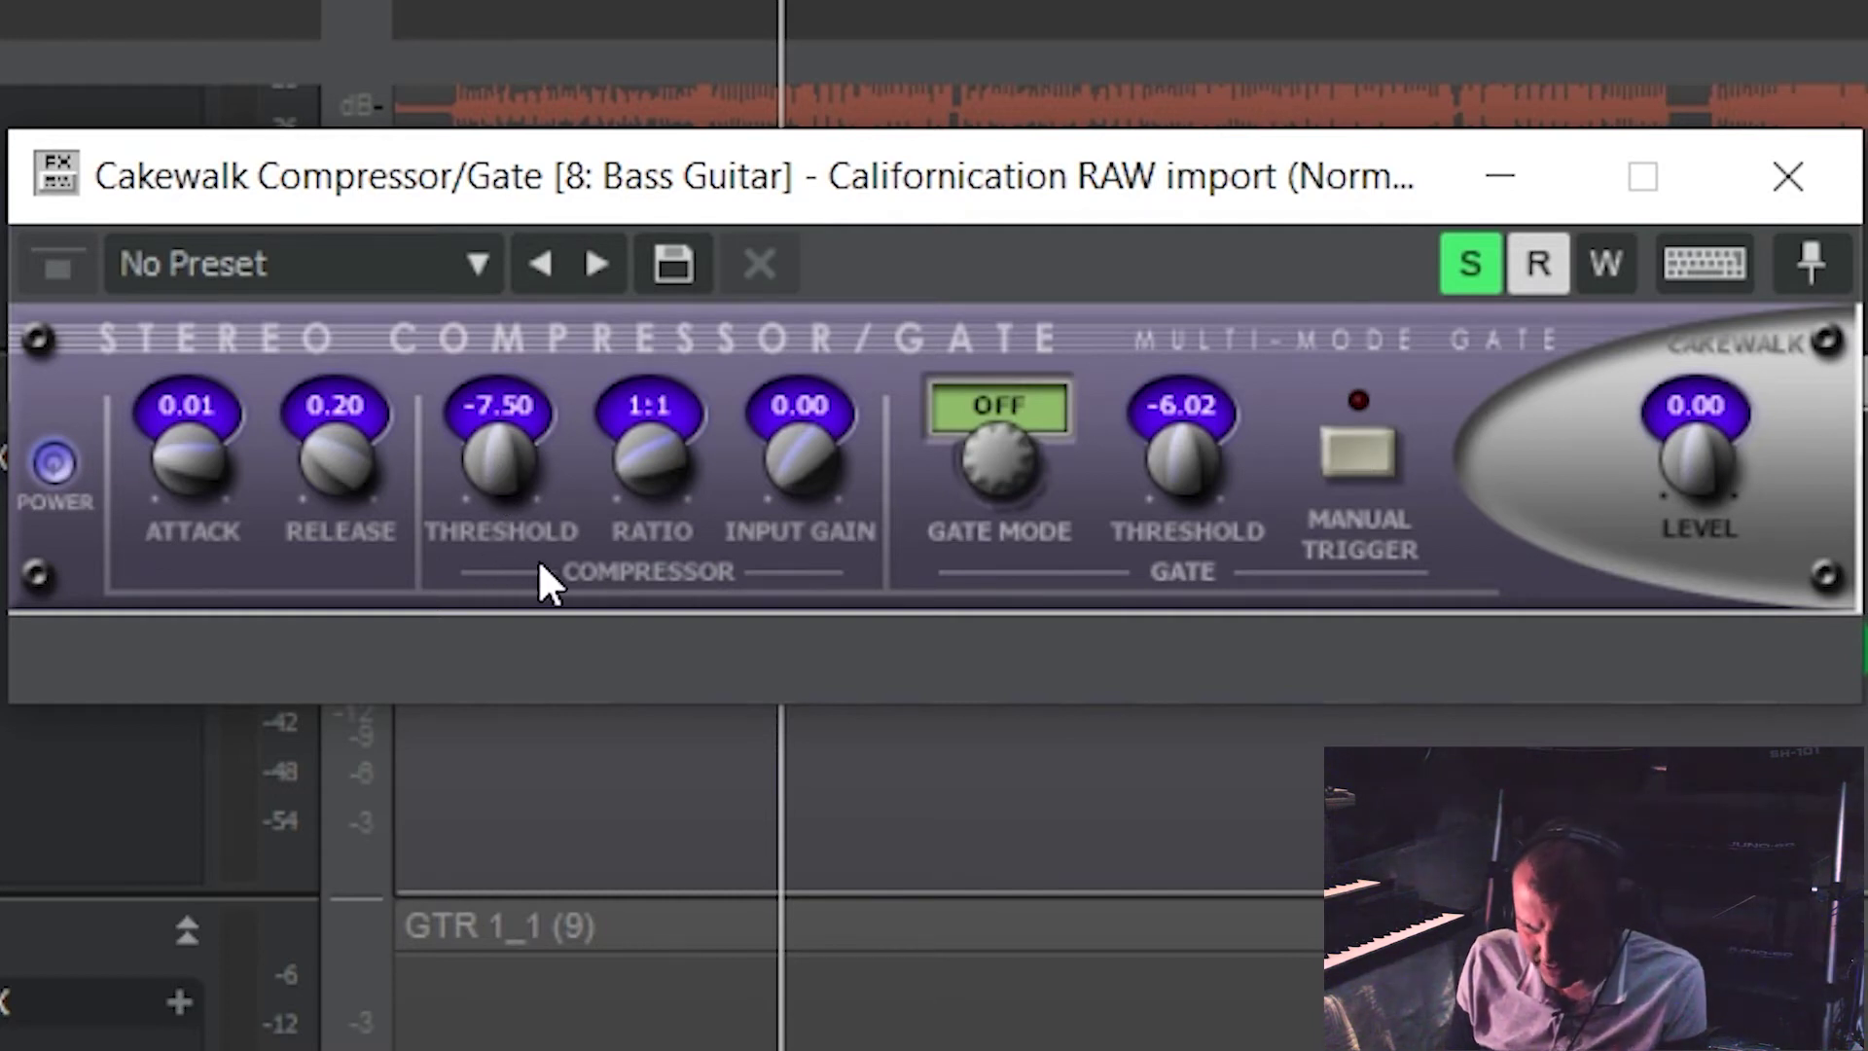
pyautogui.moveTo(504, 448)
pyautogui.mouseDown()
pyautogui.moveTo(504, 506)
pyautogui.moveTo(504, 447)
pyautogui.mouseUp()
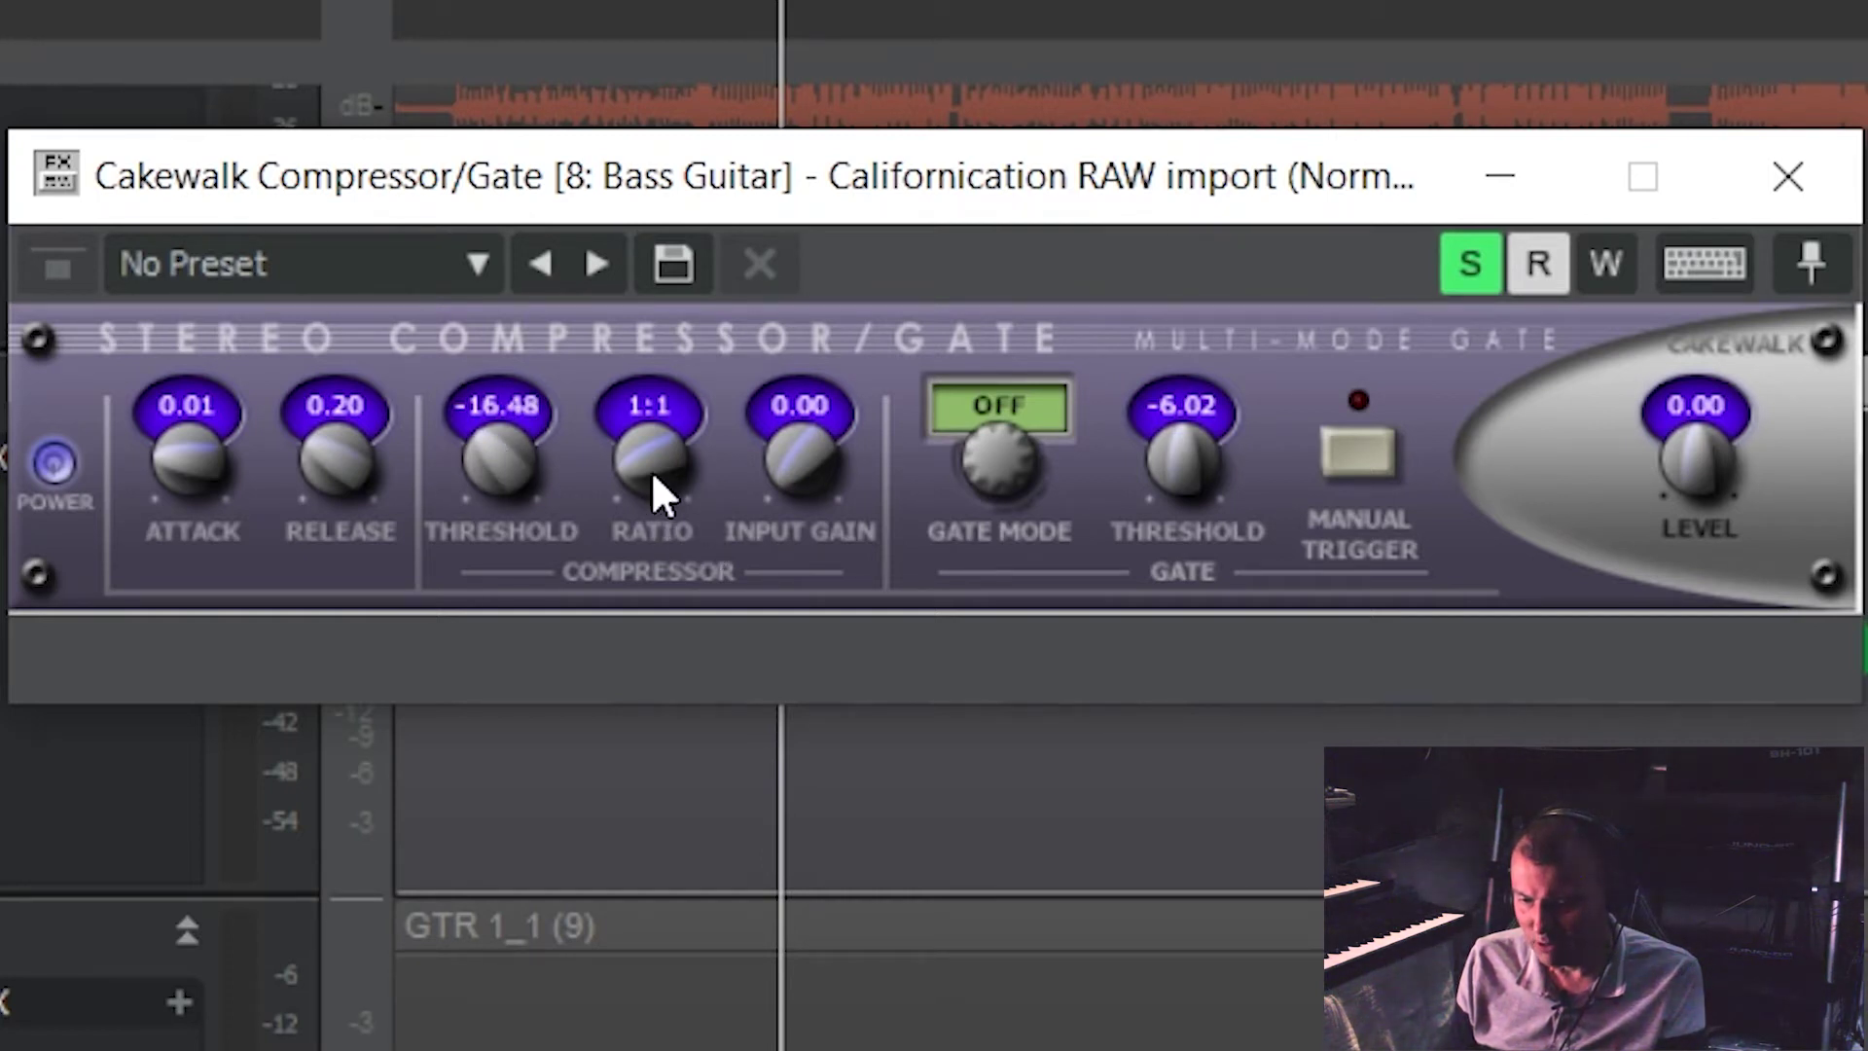
# Turn the compressor Ratio knob from 1:1 up to 4:1, trying higher ratios.
pyautogui.moveTo(650, 463)
pyautogui.mouseDown()
pyautogui.moveTo(650, 433)
pyautogui.moveTo(650, 453)
pyautogui.mouseUp()
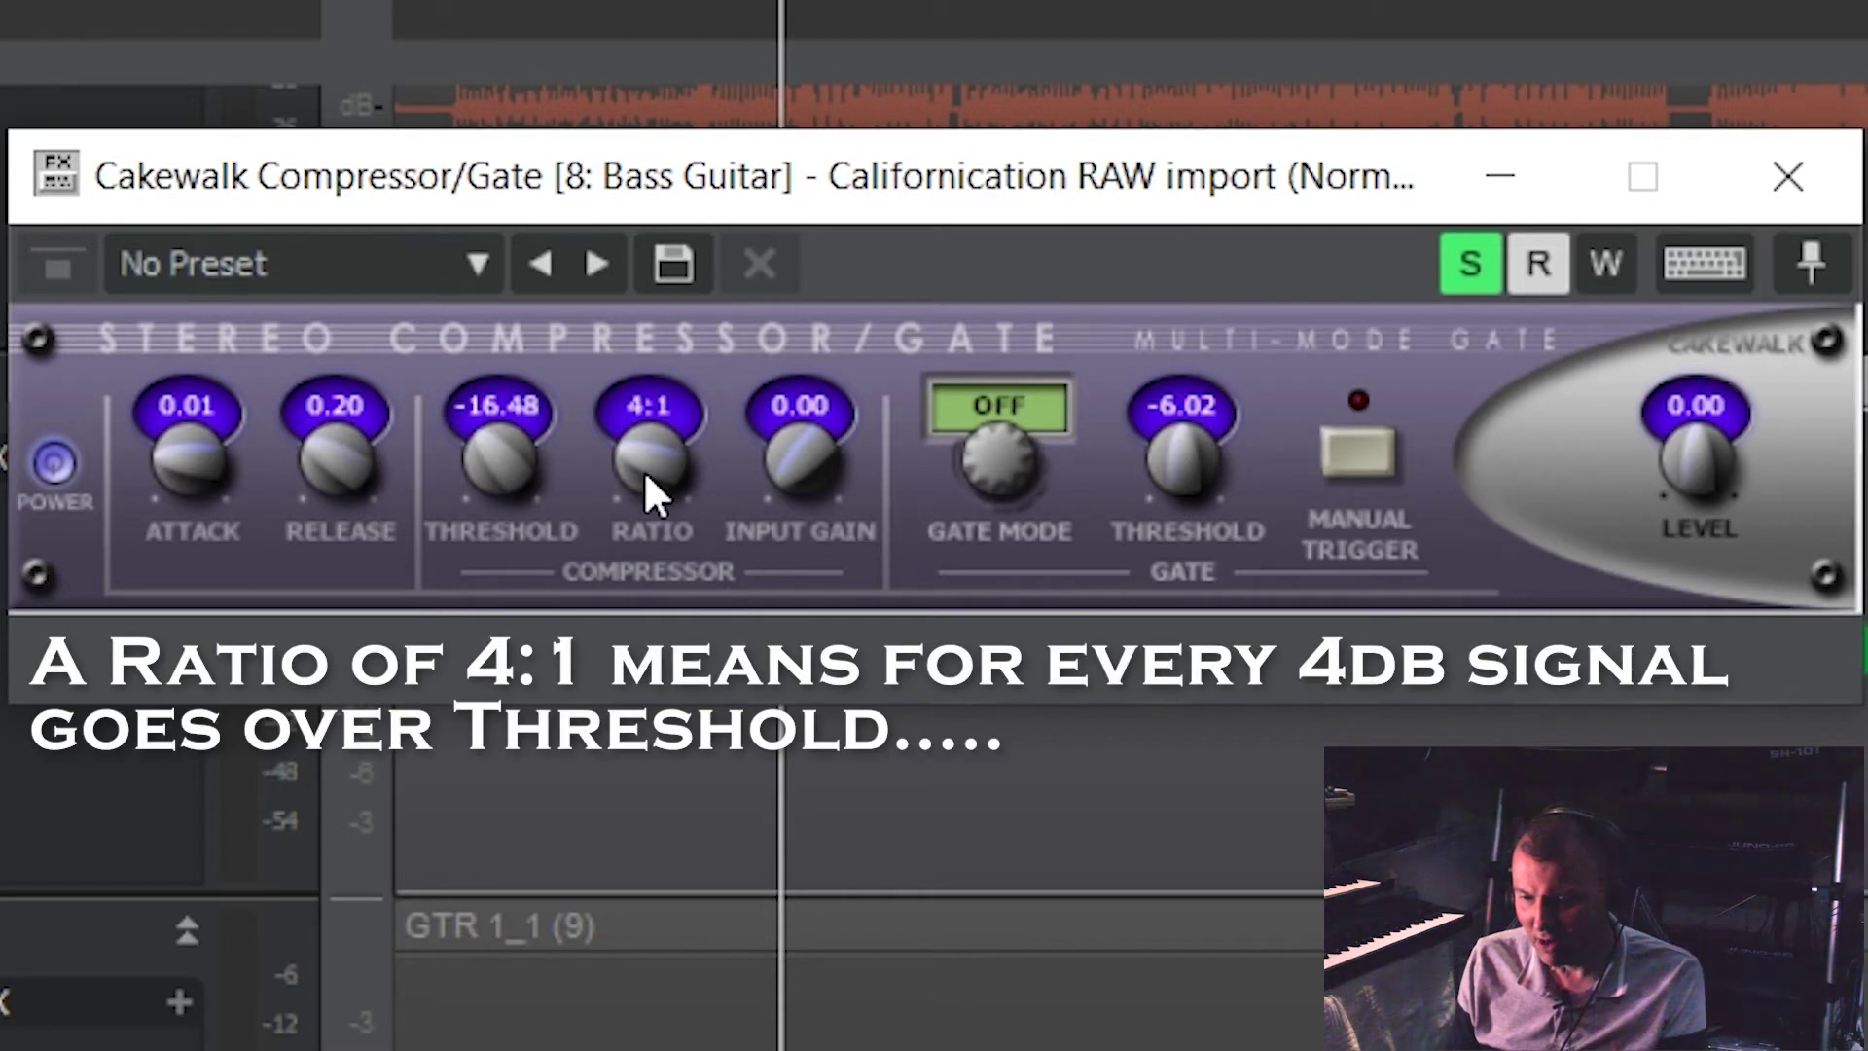
pyautogui.moveTo(646, 492)
pyautogui.mouseDown()
pyautogui.moveTo(646, 443)
pyautogui.moveTo(646, 487)
pyautogui.moveTo(648, 466)
pyautogui.mouseUp()
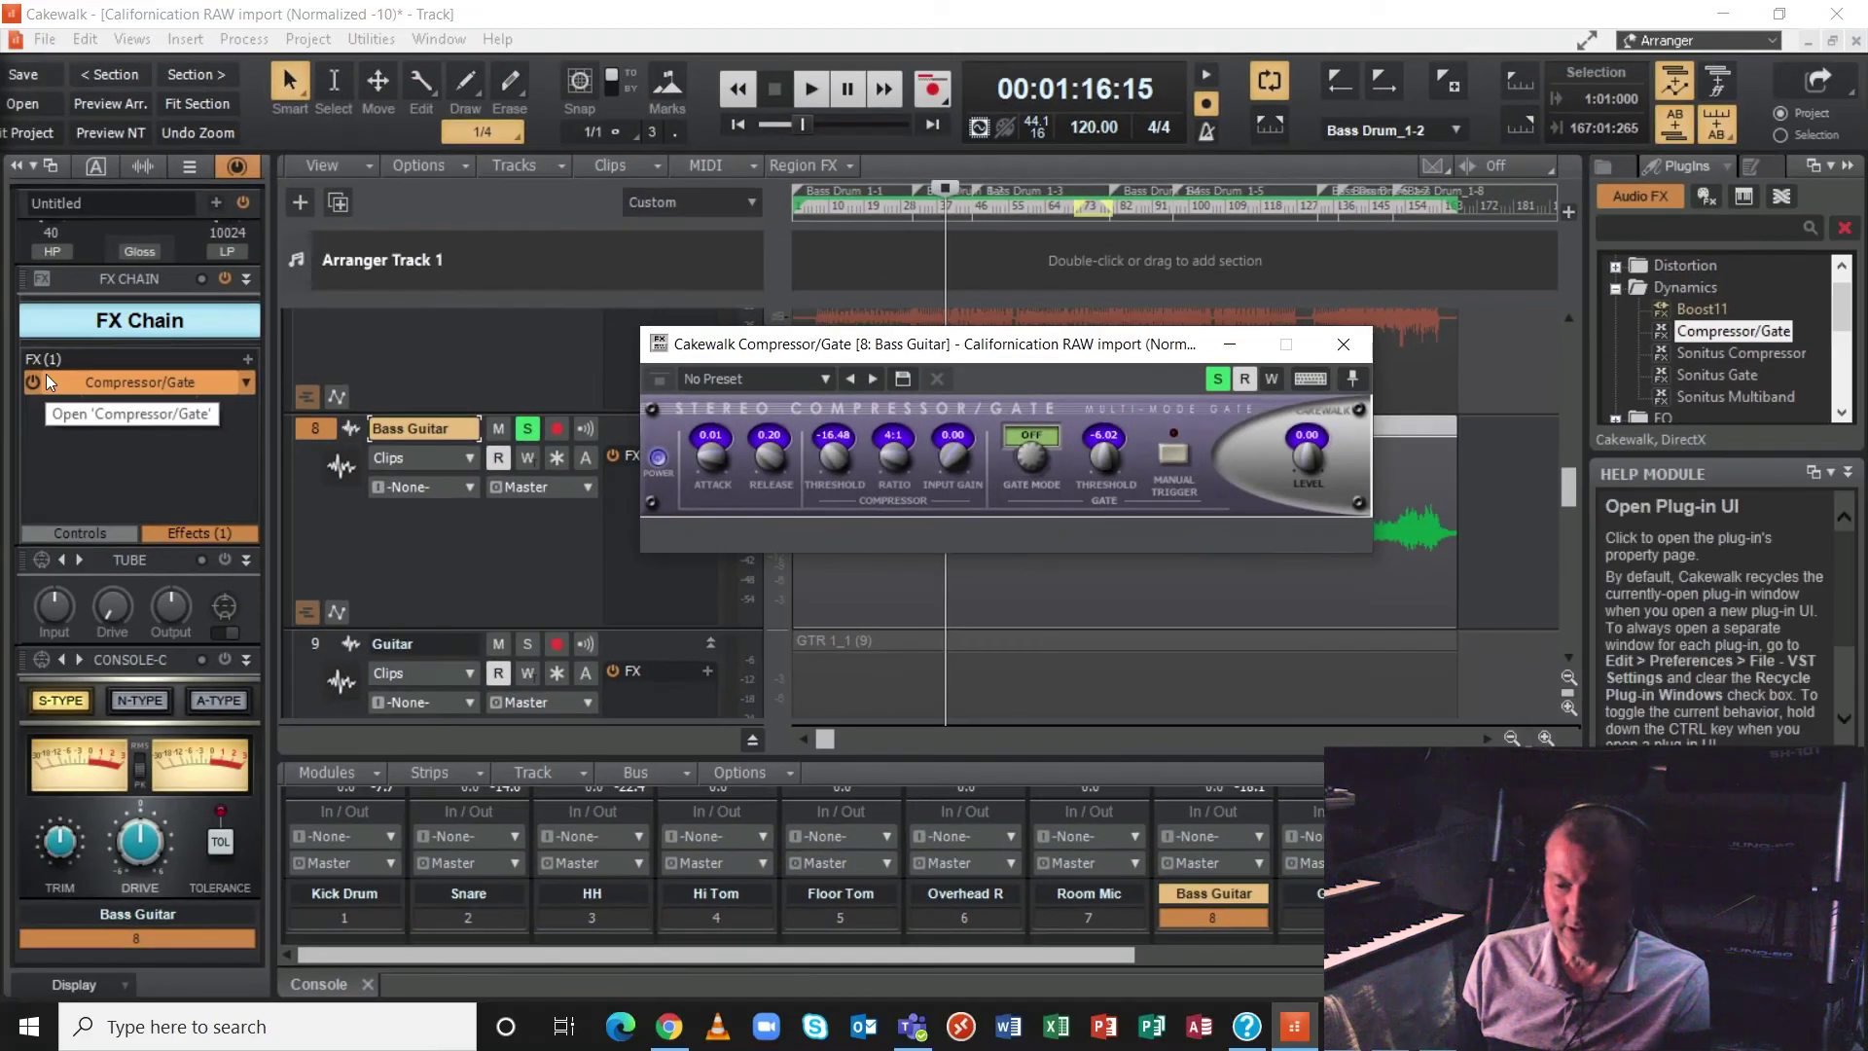
# Start playback to hear the compressed bass and bring the Cakewalk window back.
pyautogui.scroll(2, 44, 374)
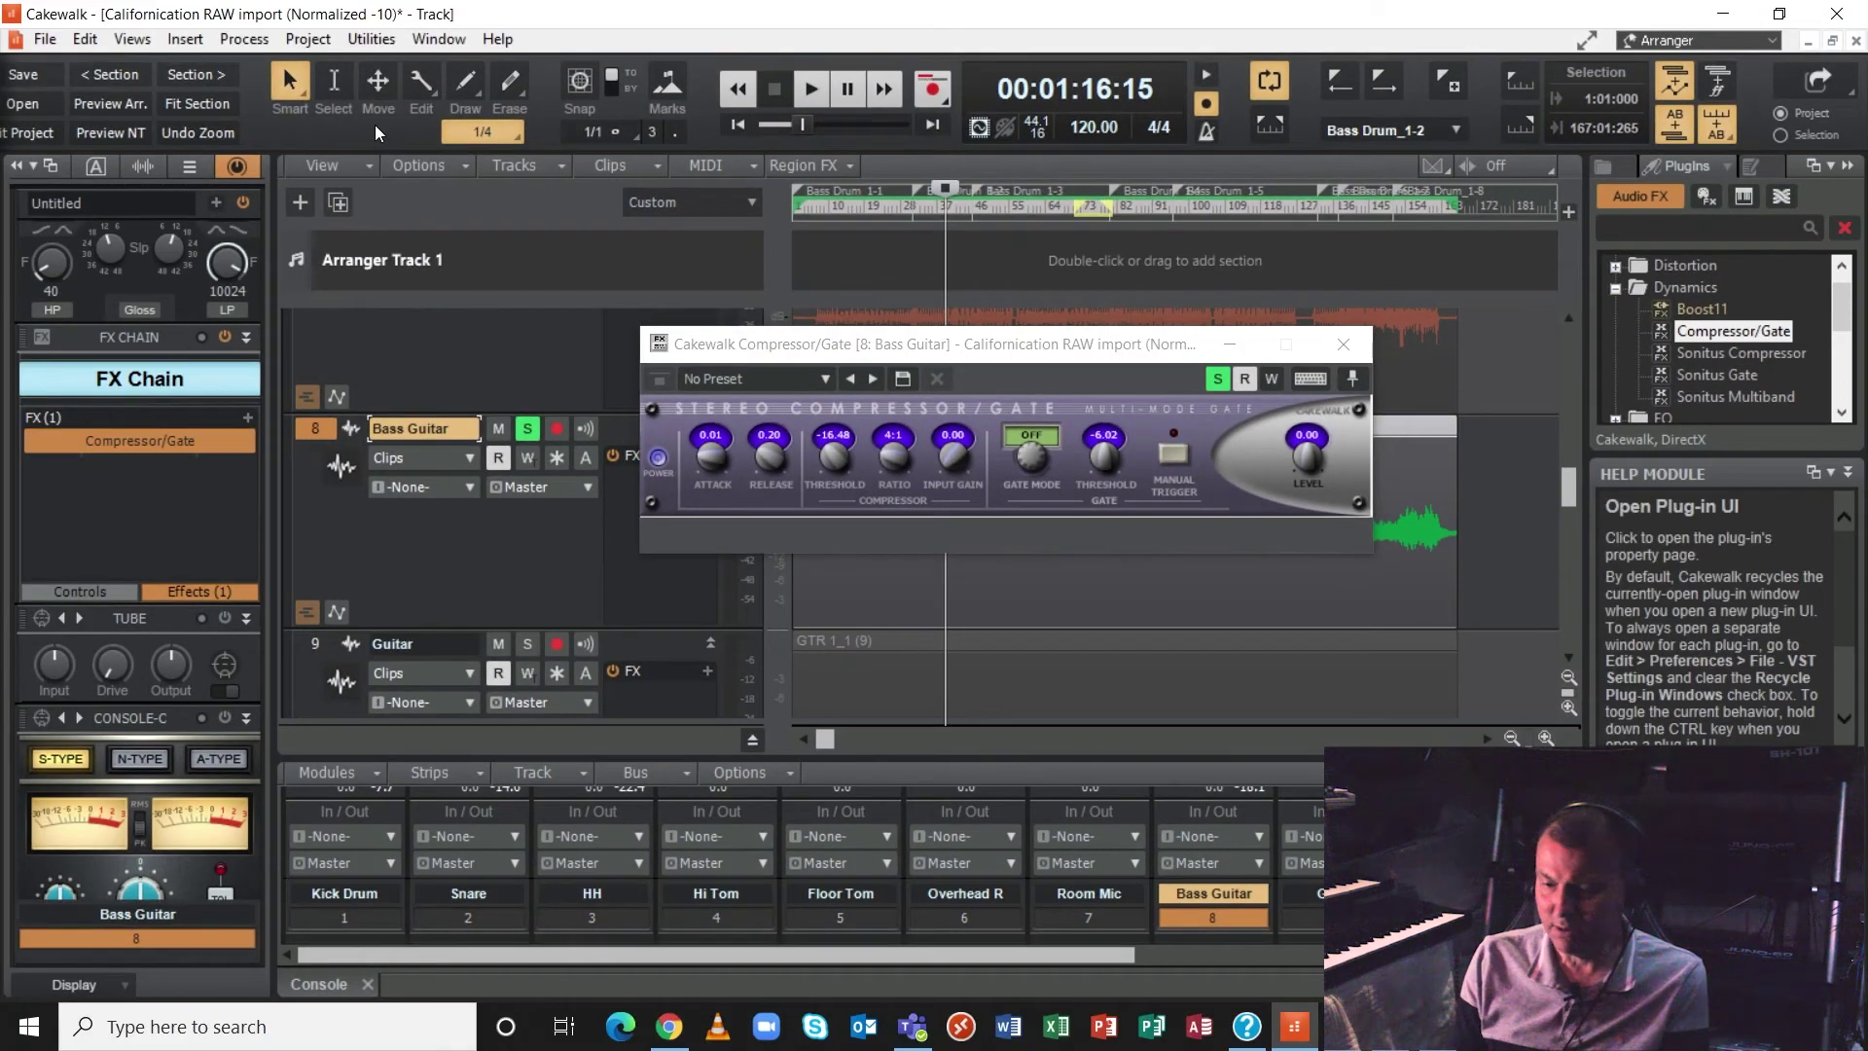
pyautogui.press('space')
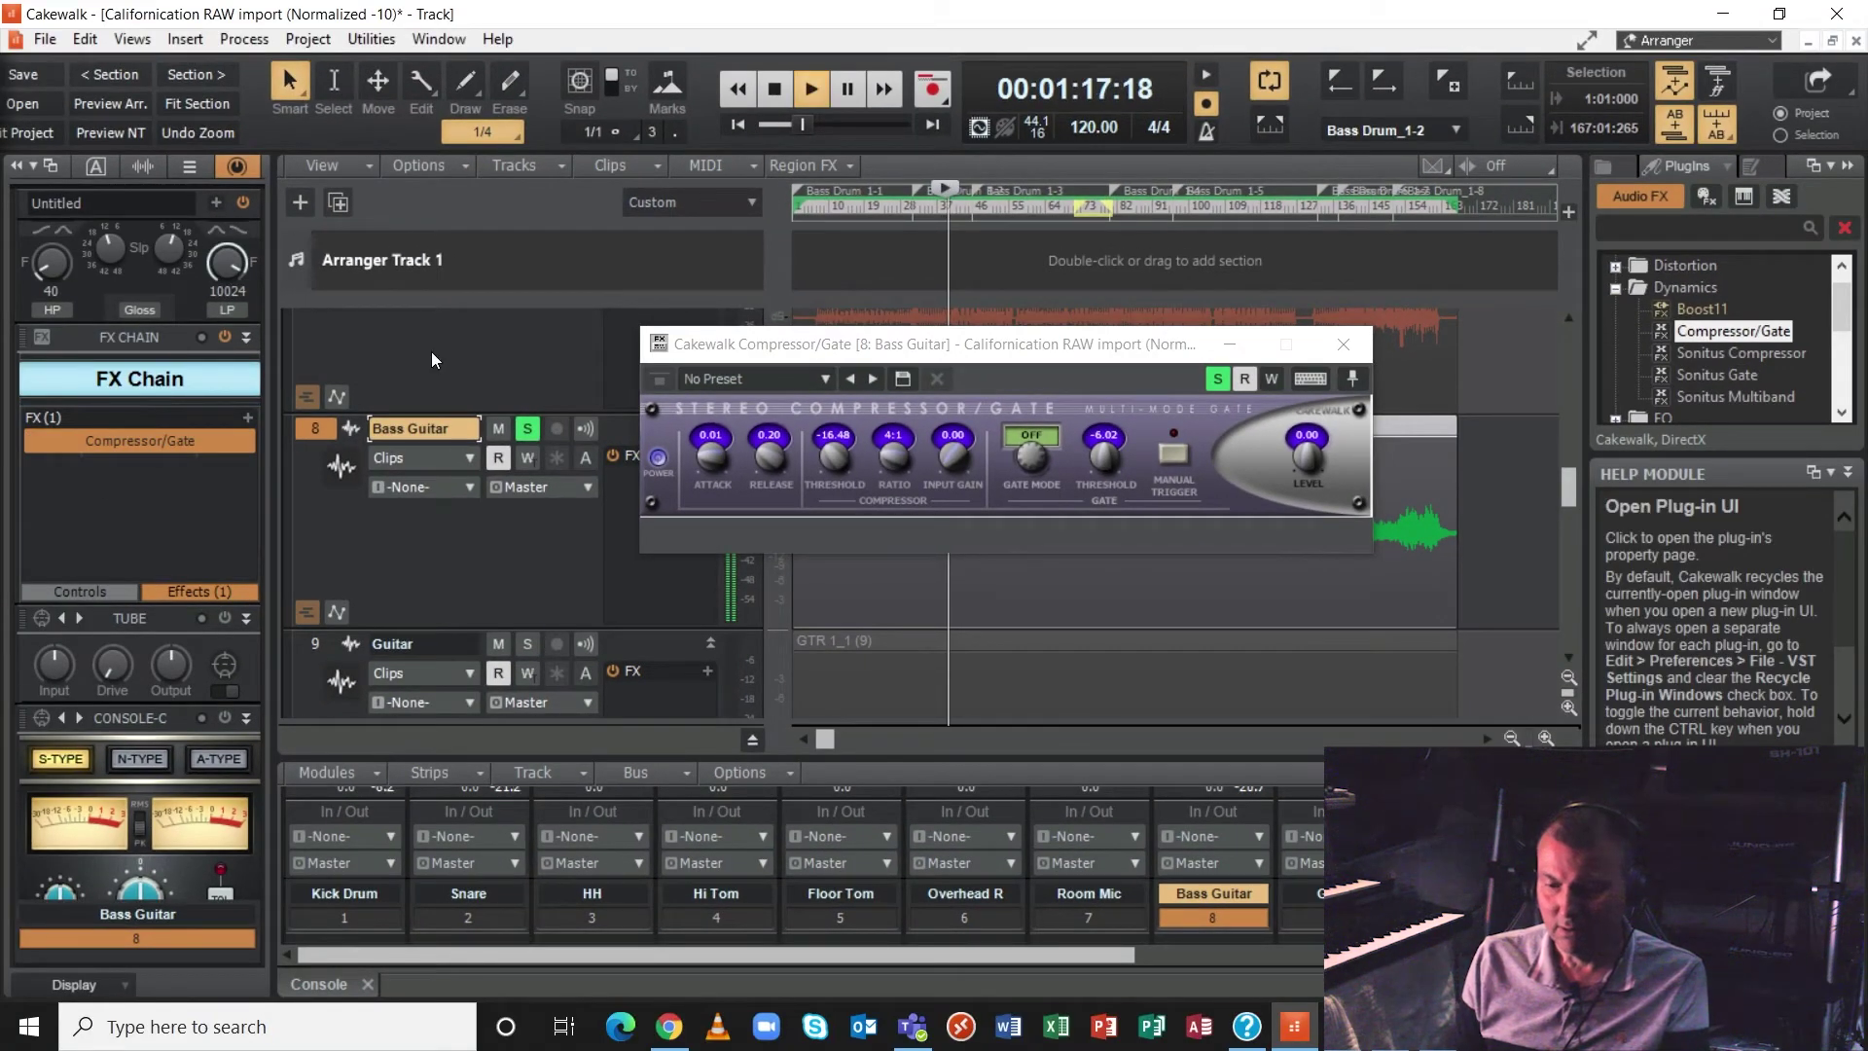
pyautogui.scroll(7, 530, 379)
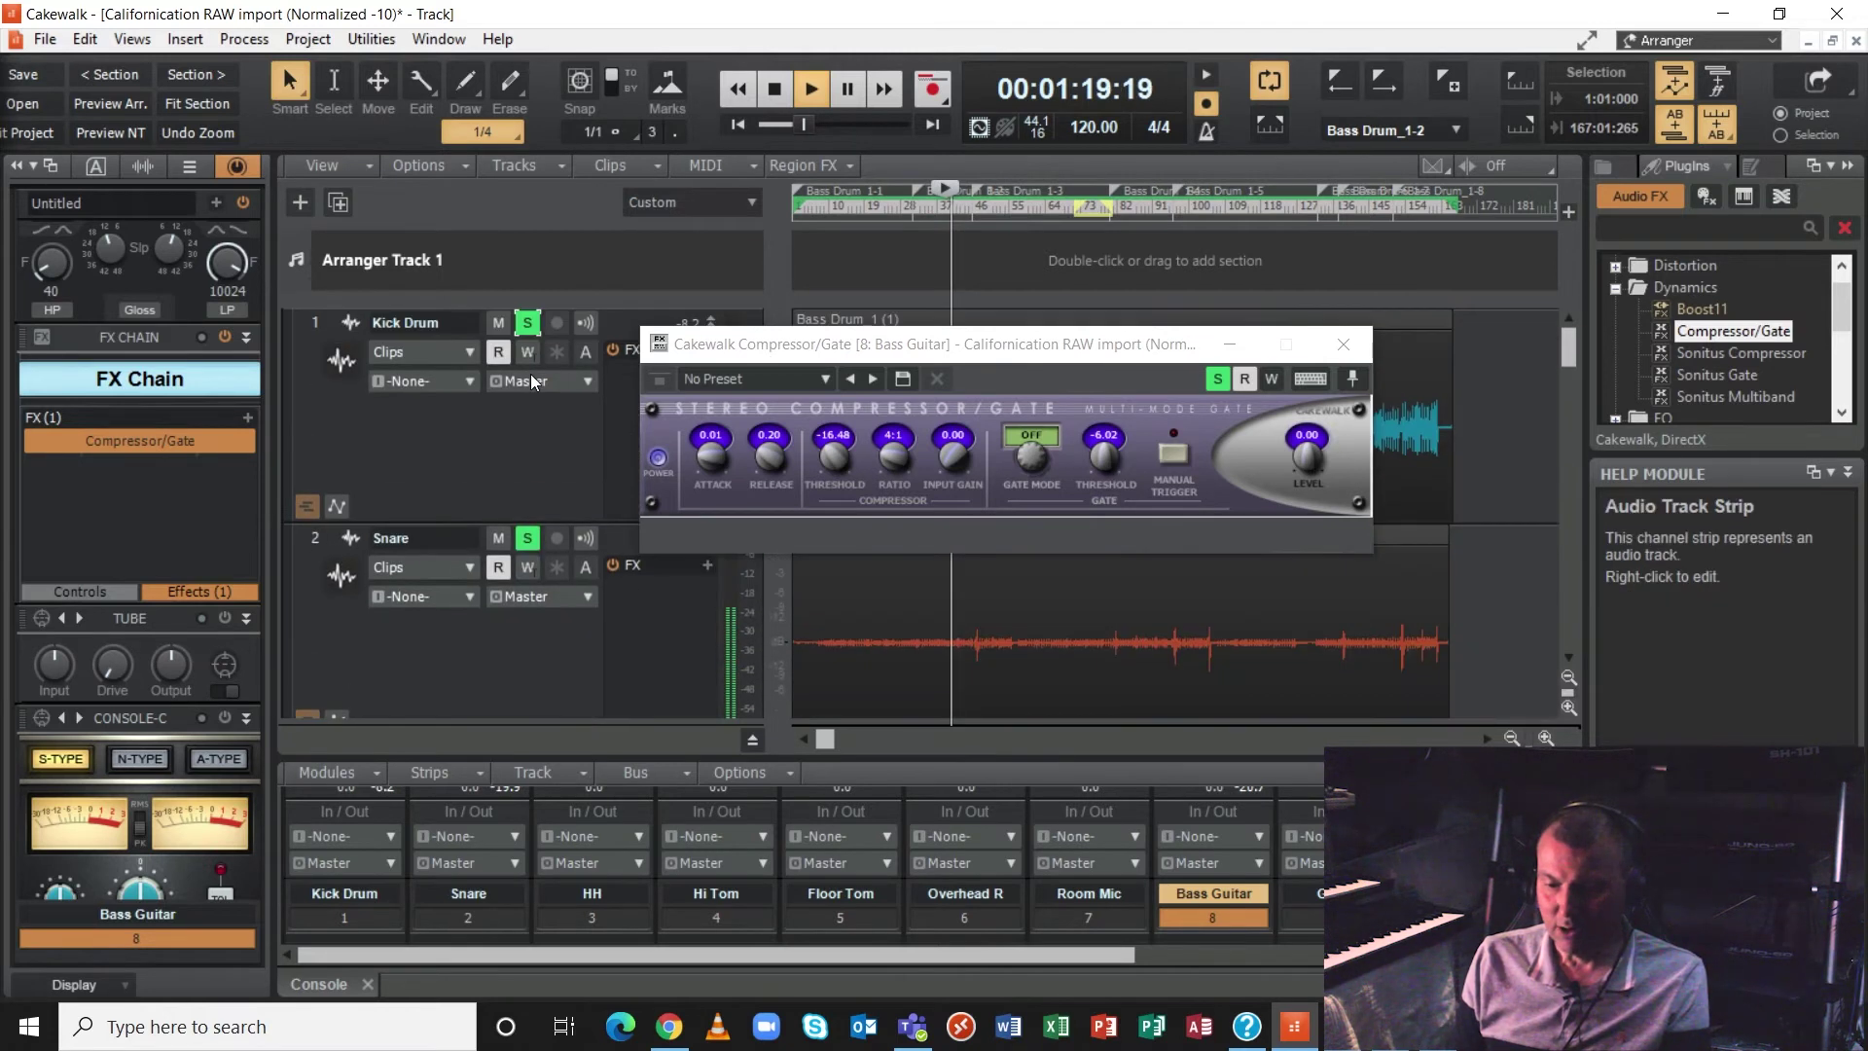
pyautogui.press('super+d')
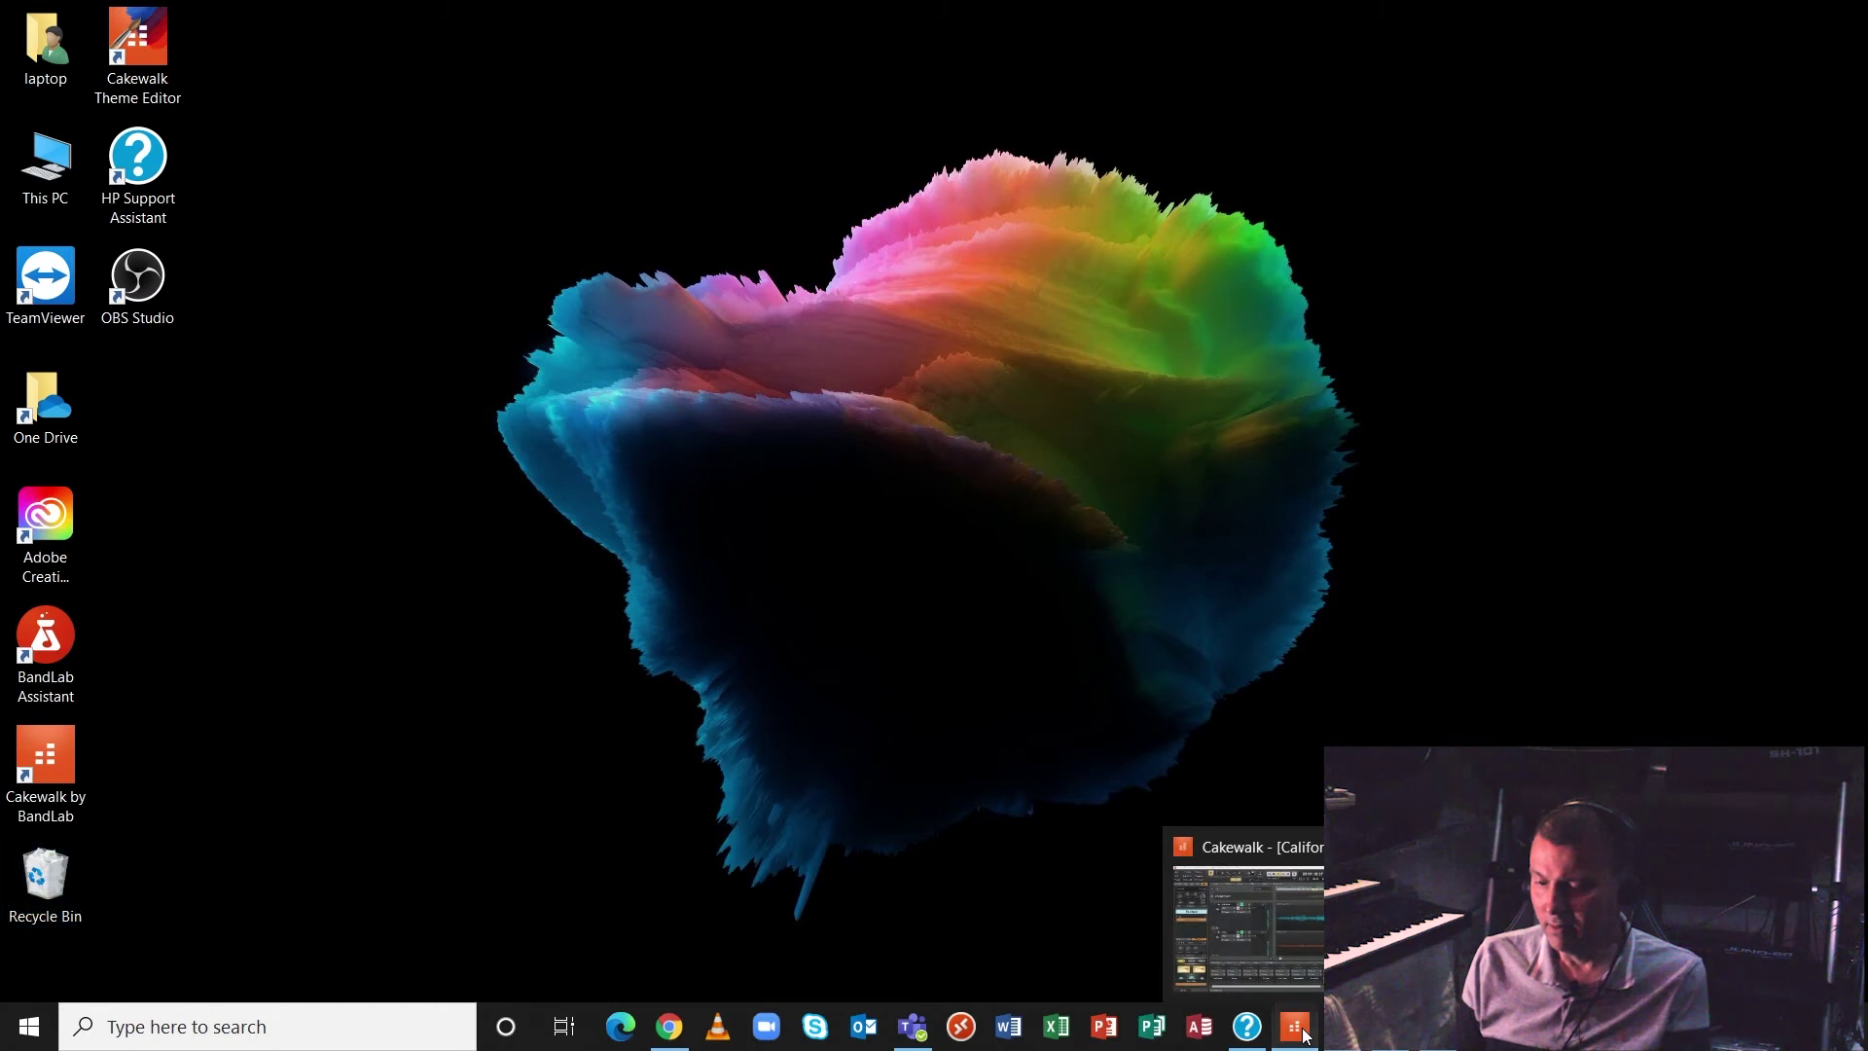
pyautogui.click(1246, 914)
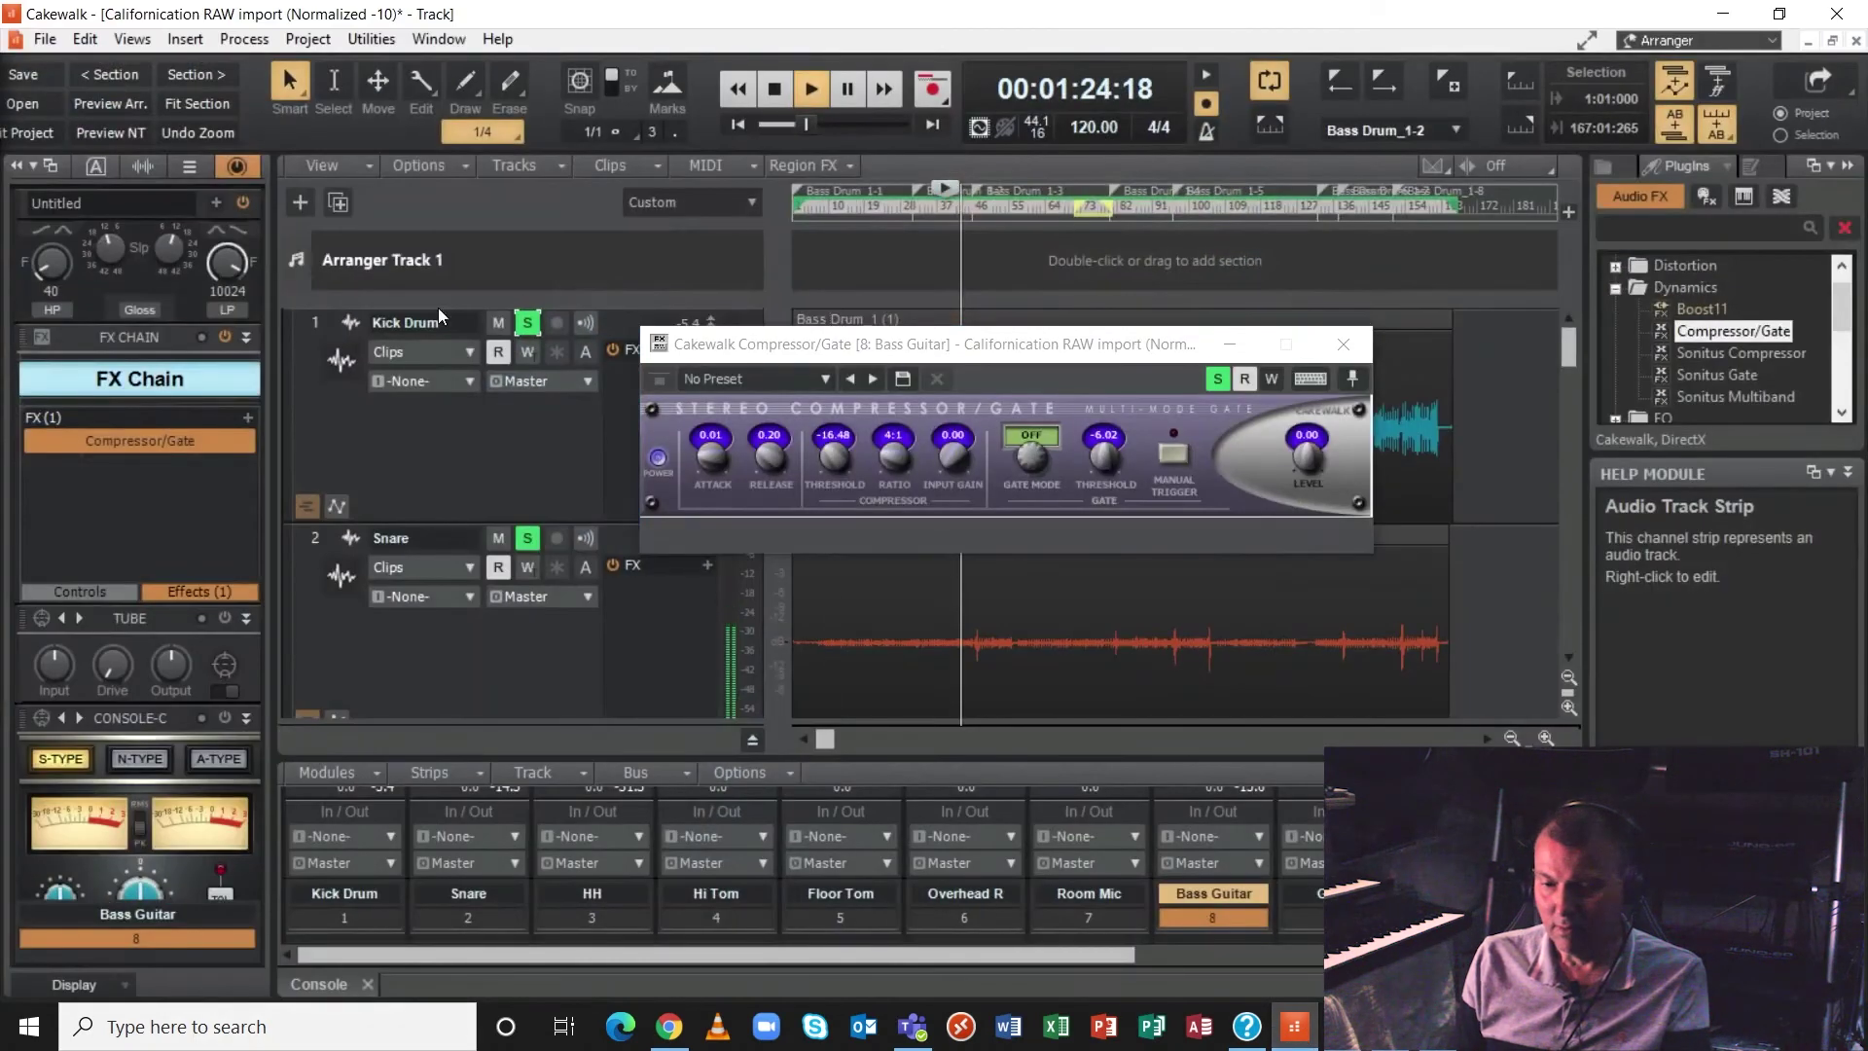
# Un-solo Kick Drum, Snare and HH, solo Bass Guitar, and A/B the Compressor/Gate bypass.
pyautogui.click(528, 322)
pyautogui.click(528, 539)
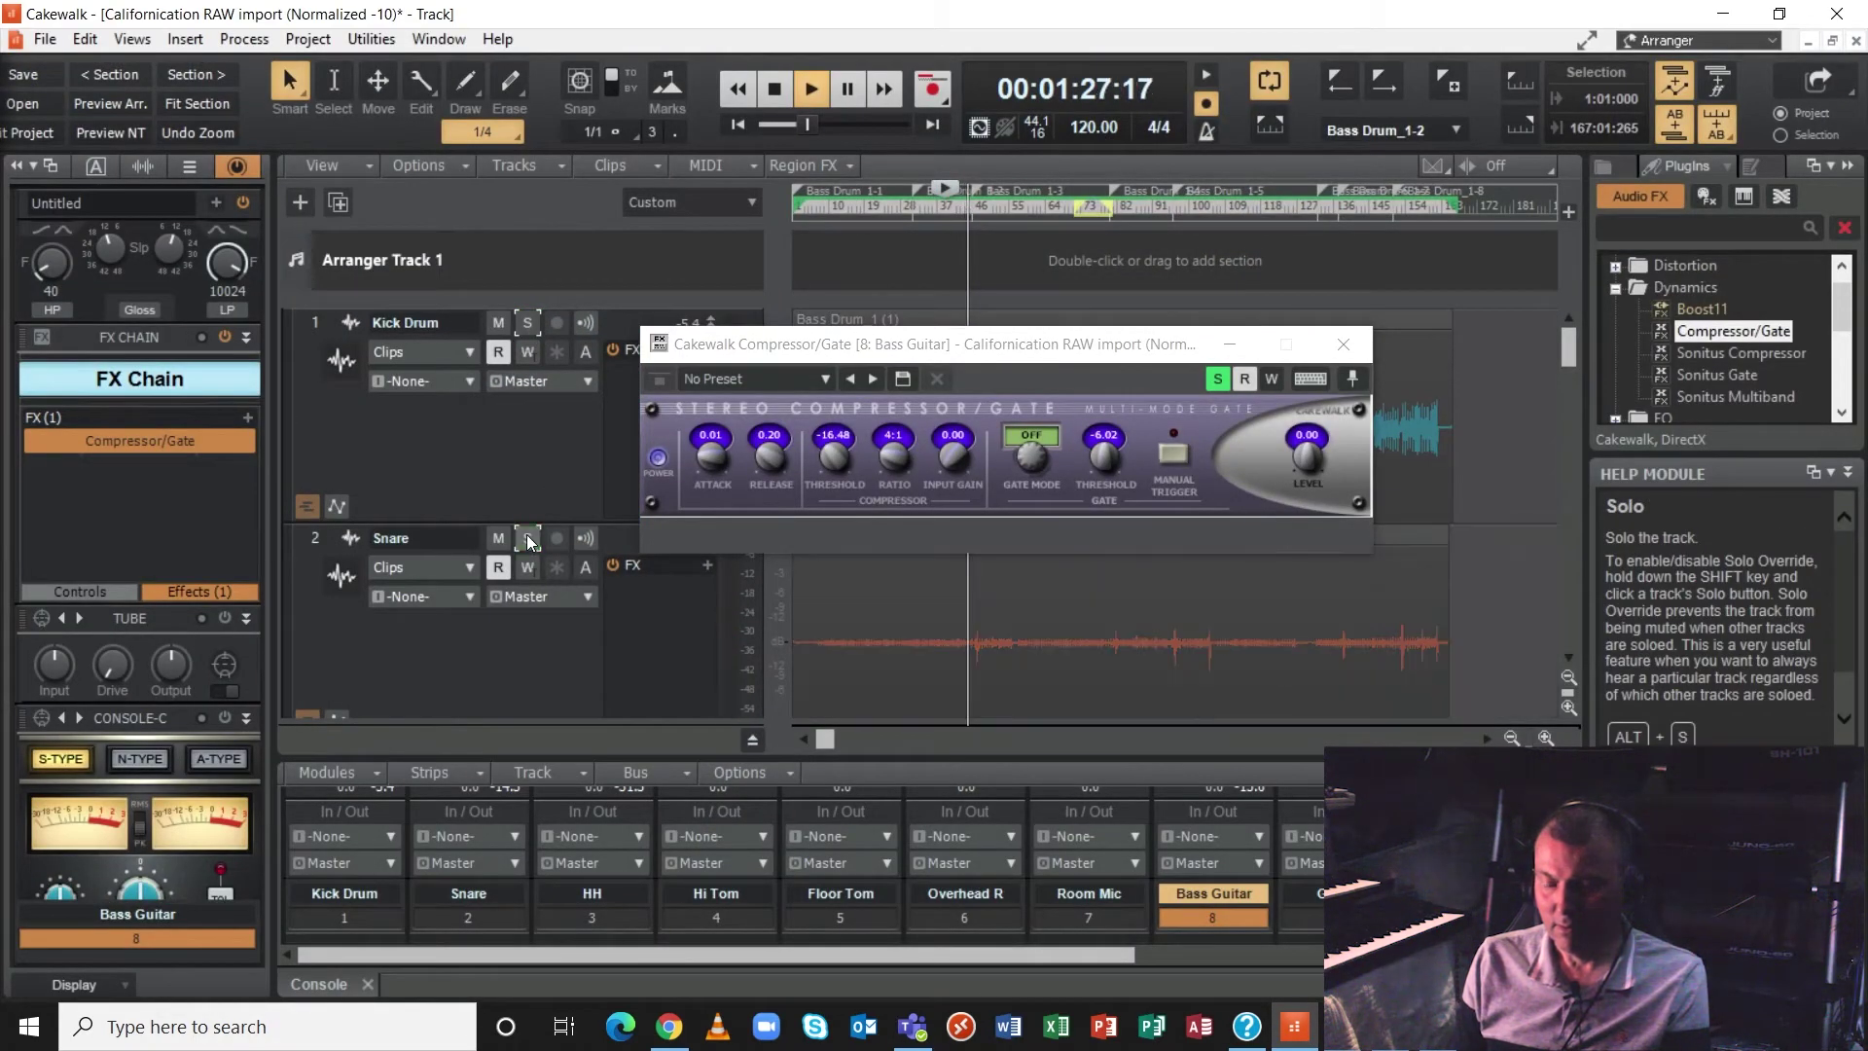
pyautogui.scroll(-1, 527, 534)
pyautogui.click(528, 535)
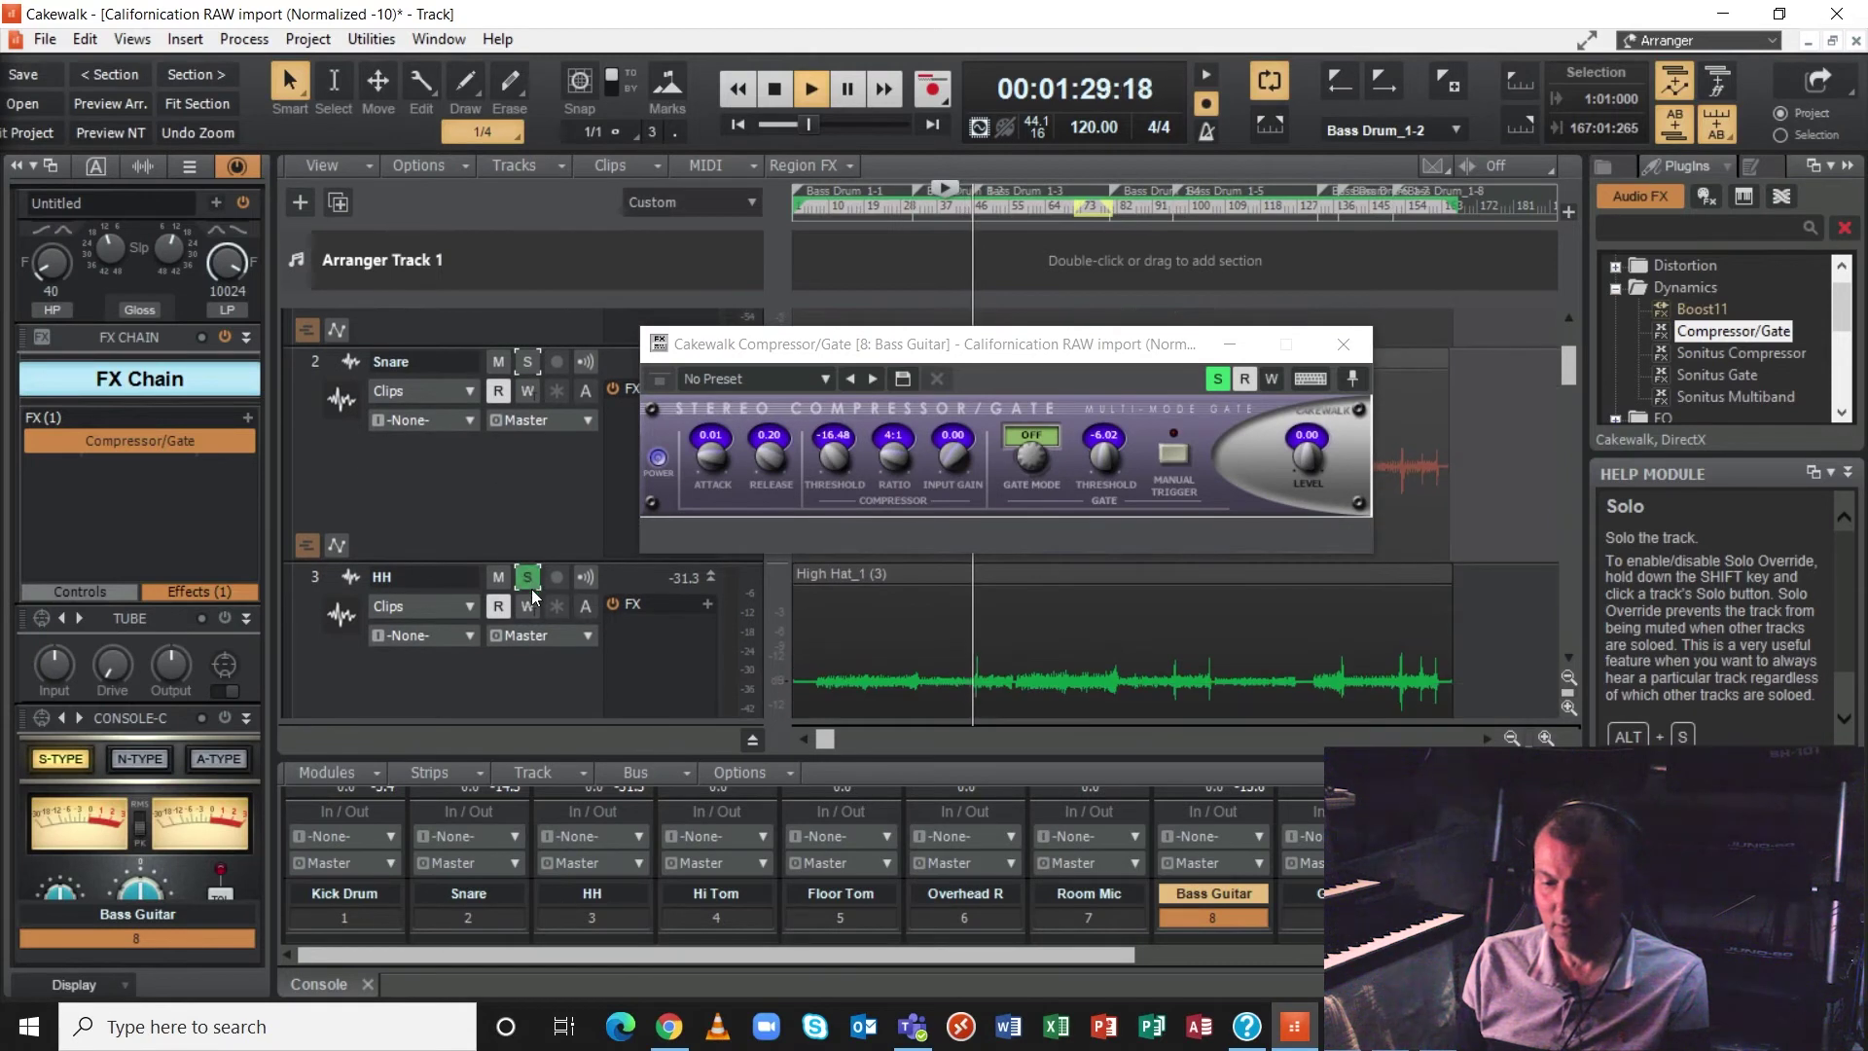
pyautogui.scroll(-3, 531, 588)
pyautogui.scroll(-3, 532, 587)
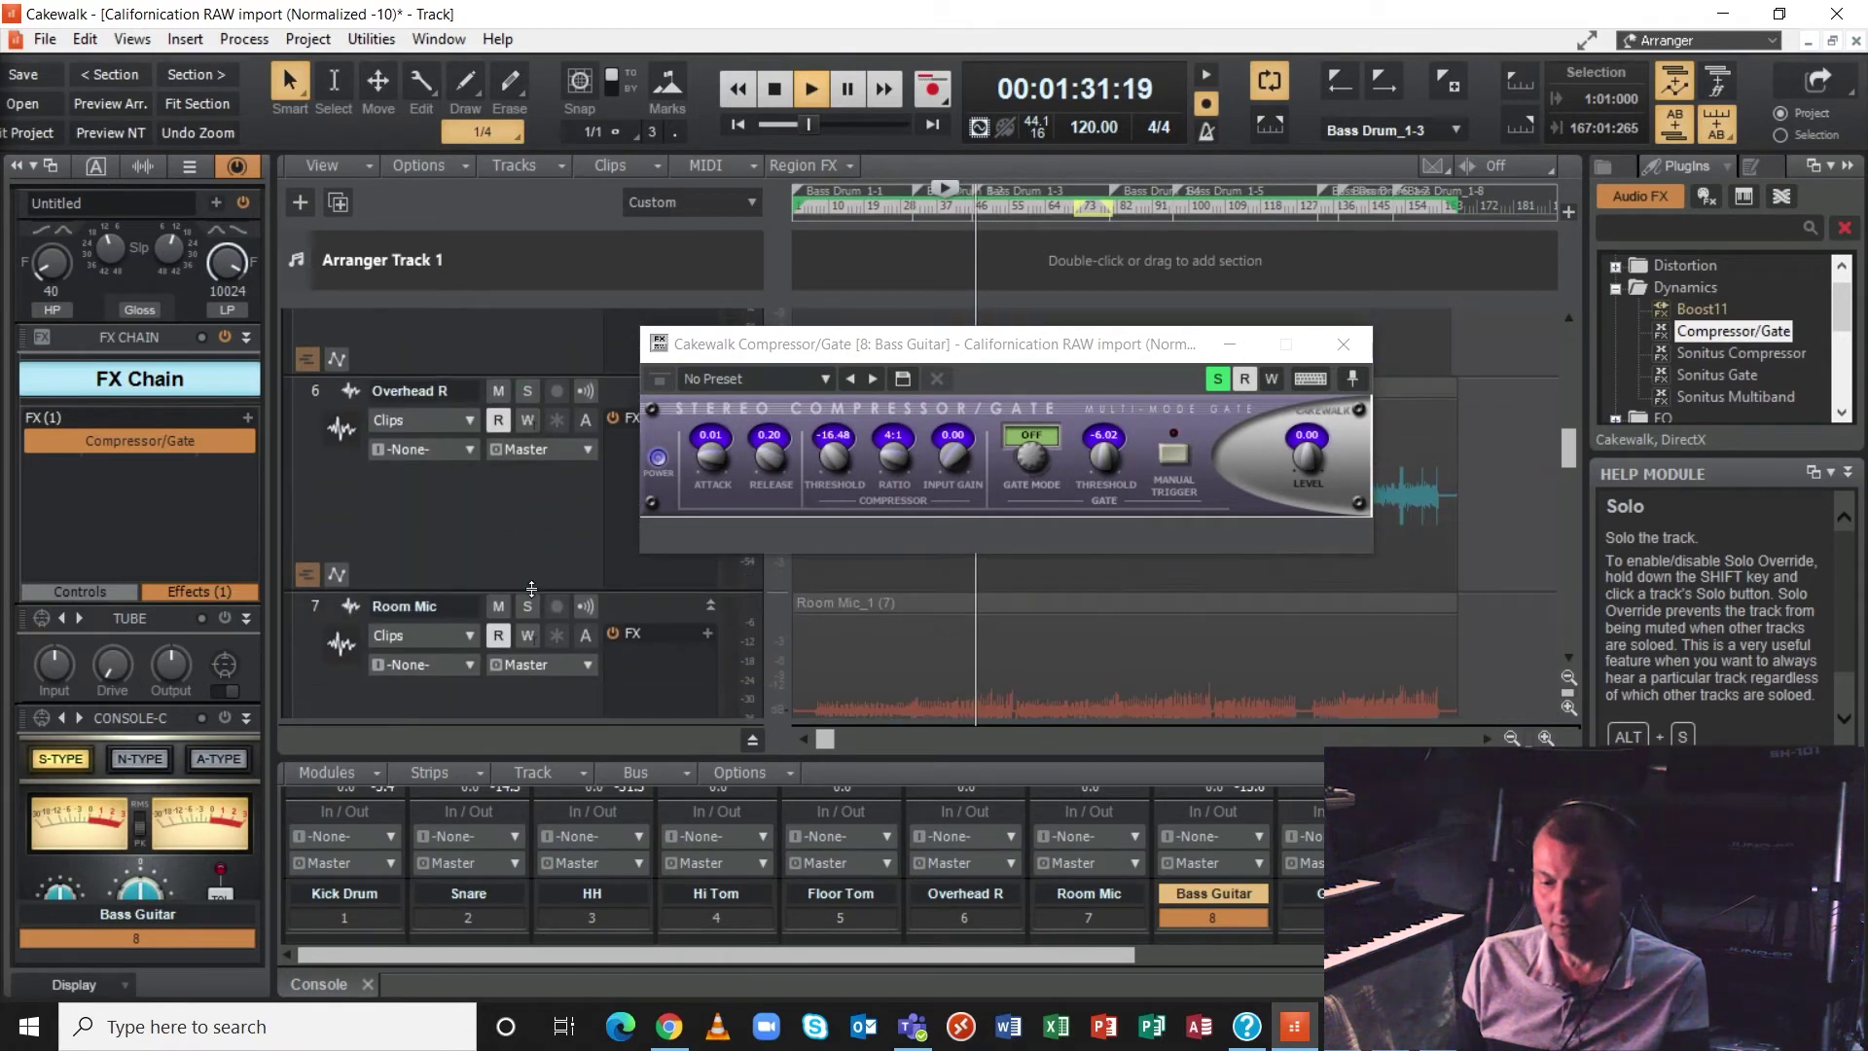
pyautogui.click(531, 588)
pyautogui.scroll(-1, 531, 588)
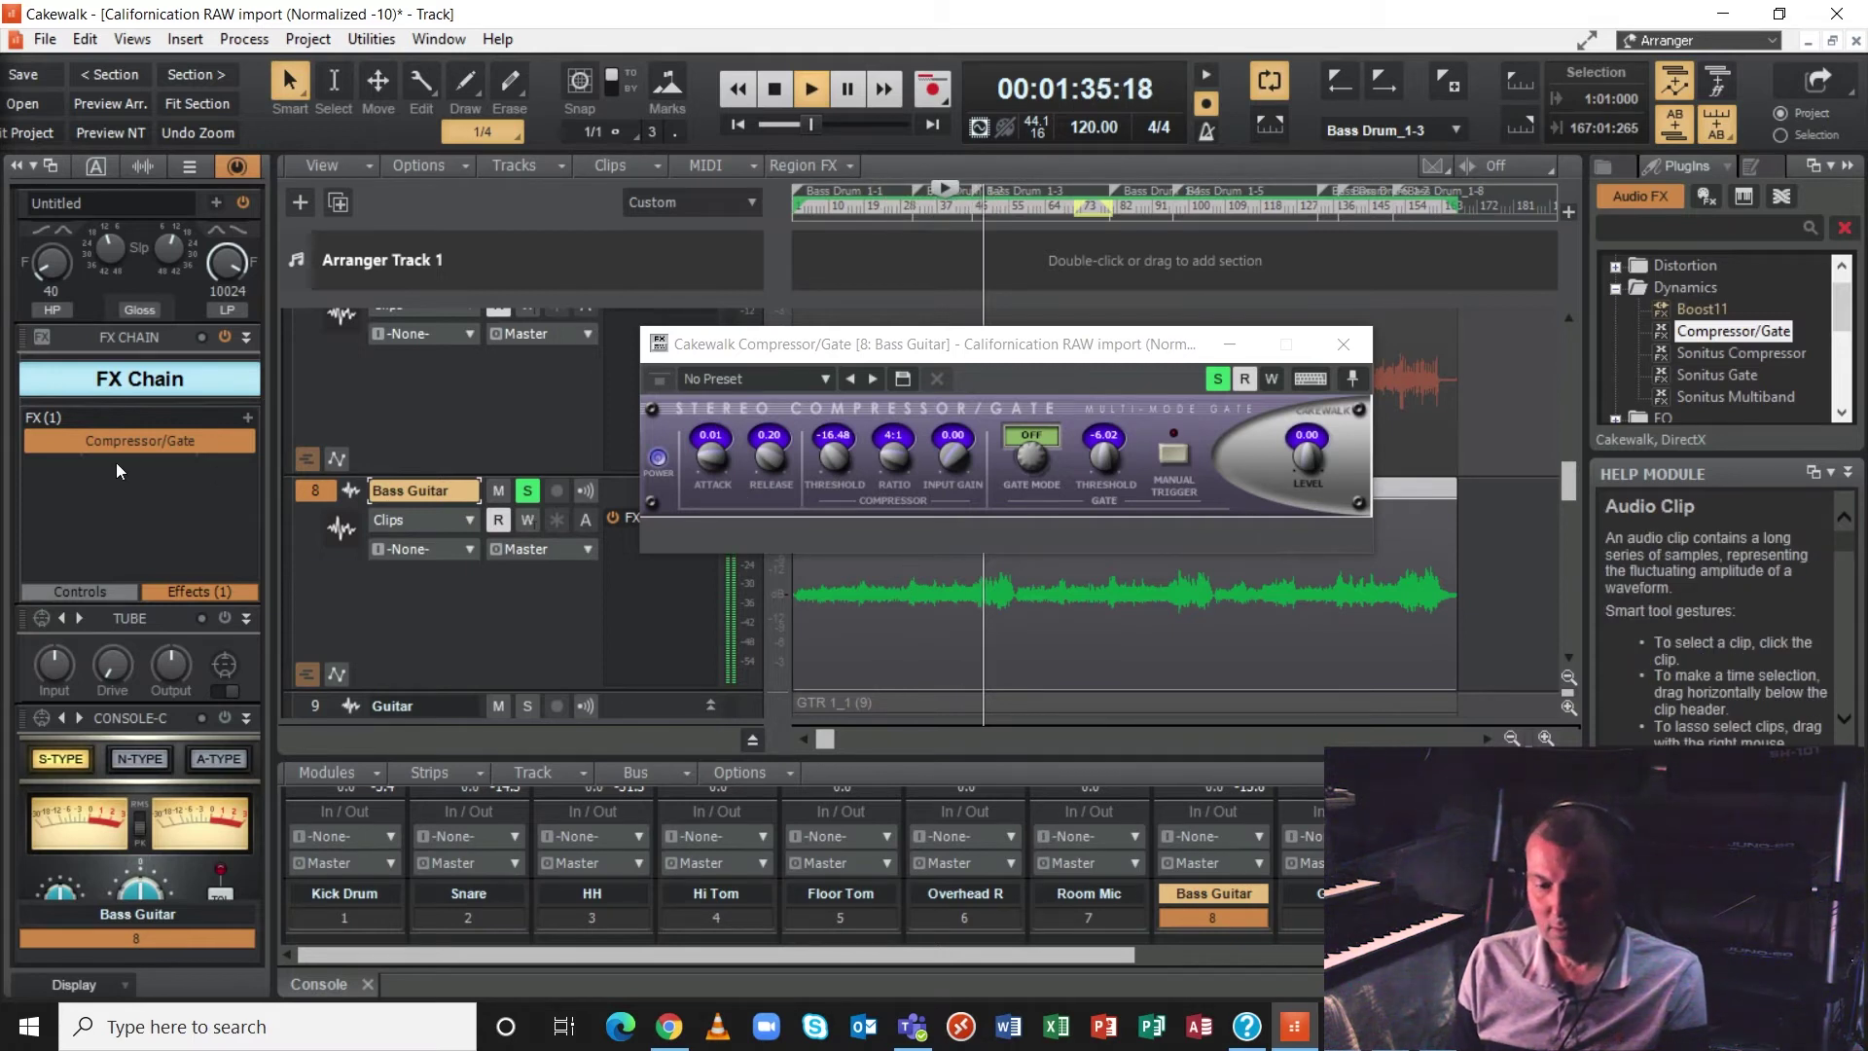
pyautogui.click(34, 442)
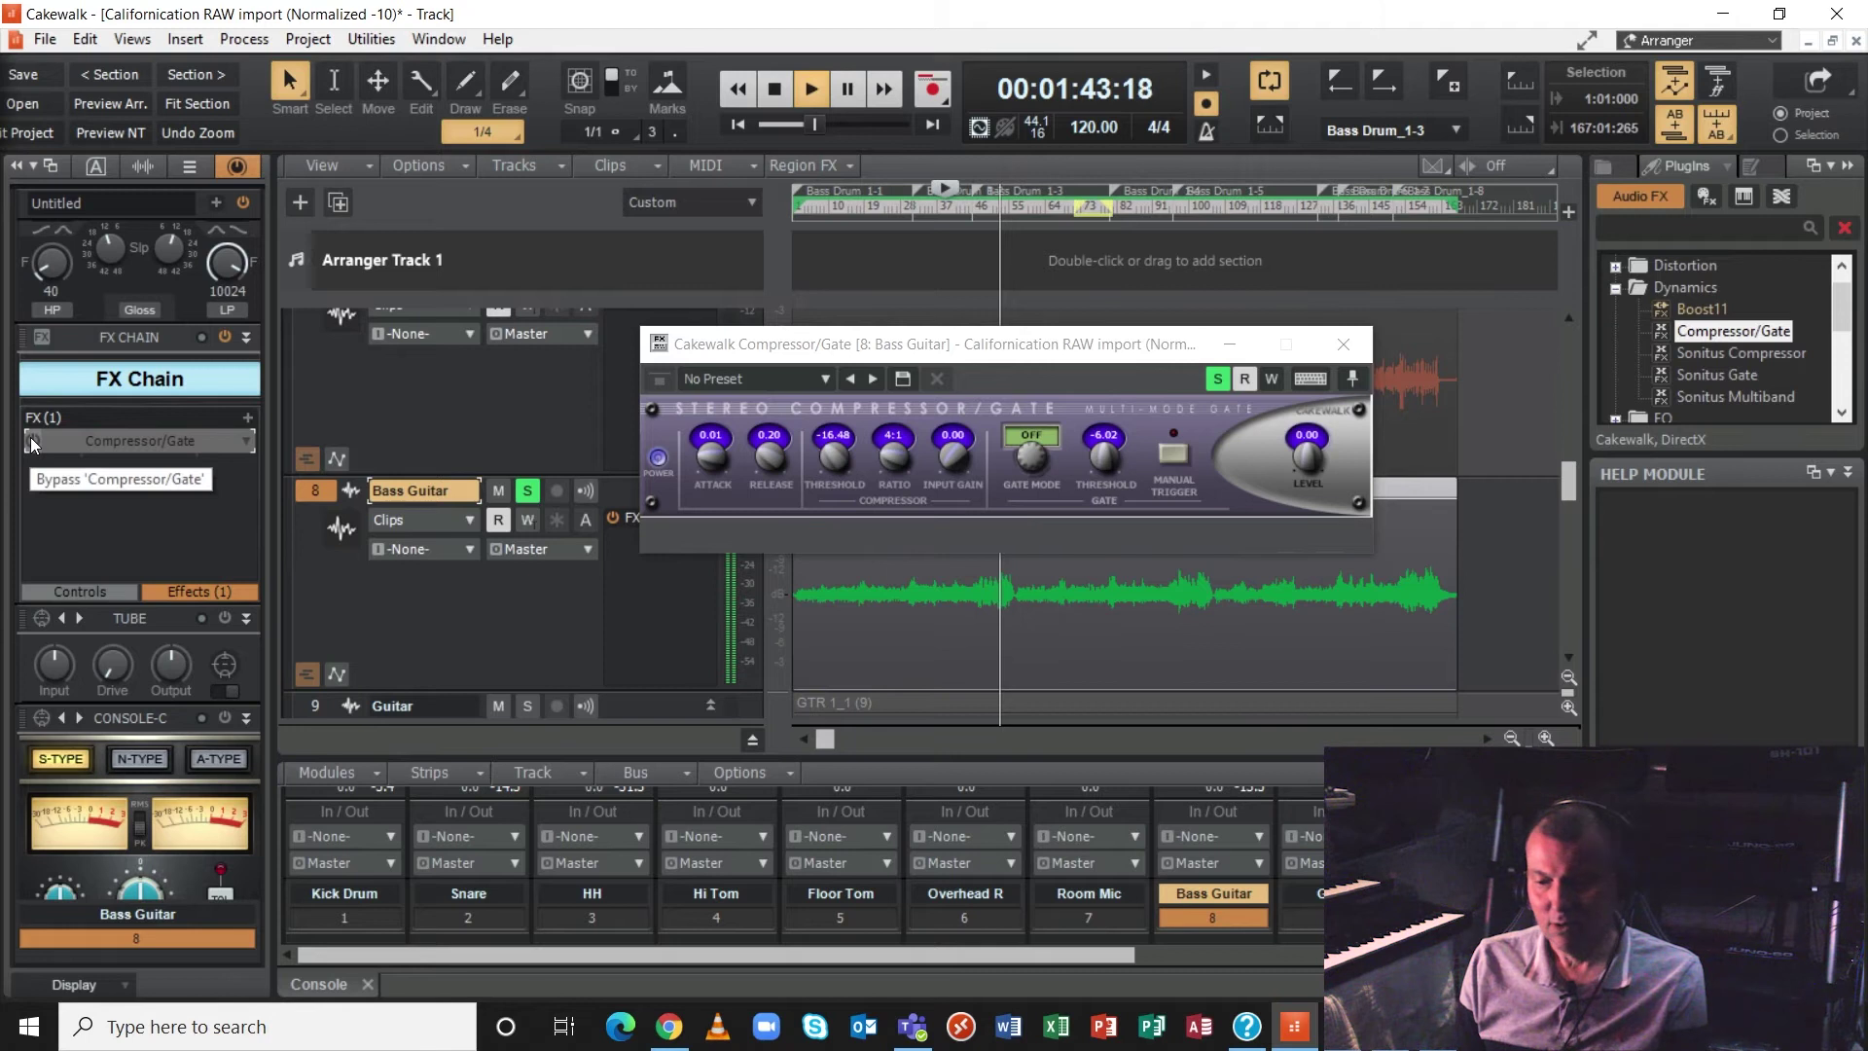
pyautogui.click(33, 443)
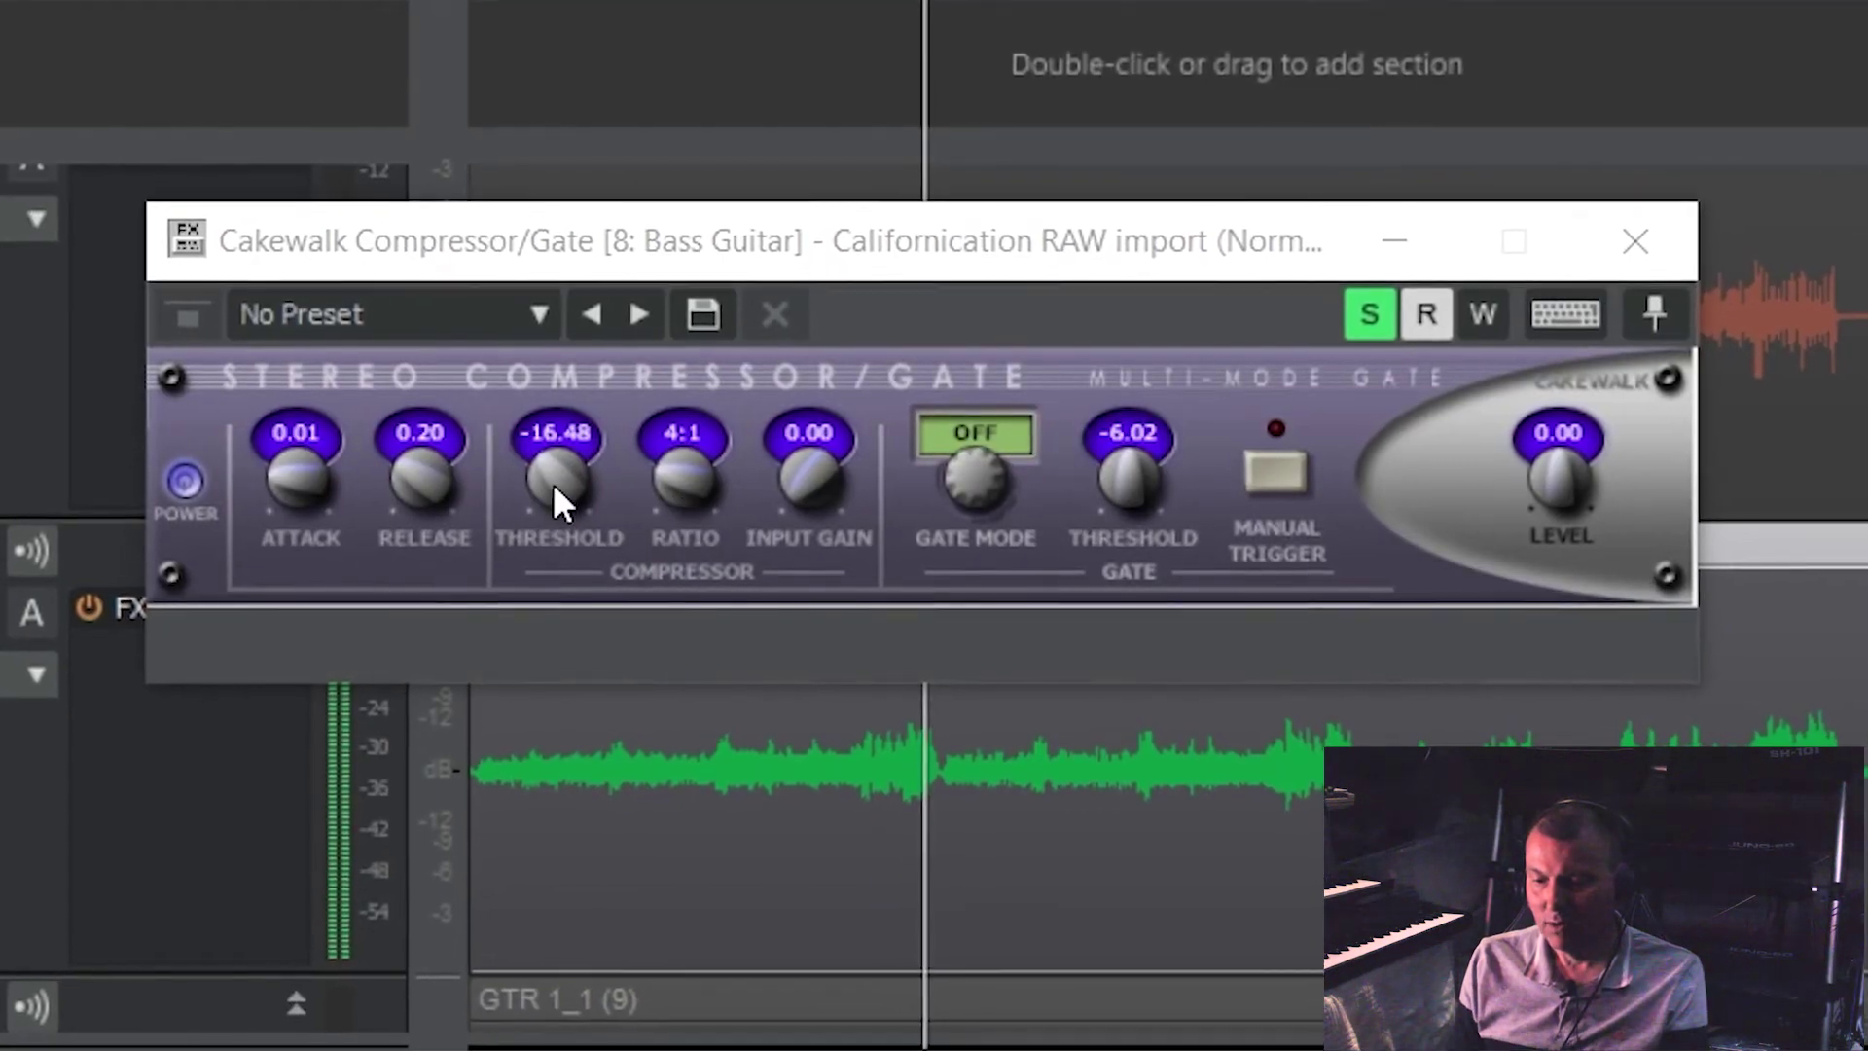
# Lower the Compressor/Gate threshold to -29.58 and raise the ratio to 8:1.
pyautogui.moveTo(548, 475)
pyautogui.mouseDown()
pyautogui.moveTo(549, 525)
pyautogui.moveTo(548, 491)
pyautogui.moveTo(525, 479)
pyautogui.mouseUp()
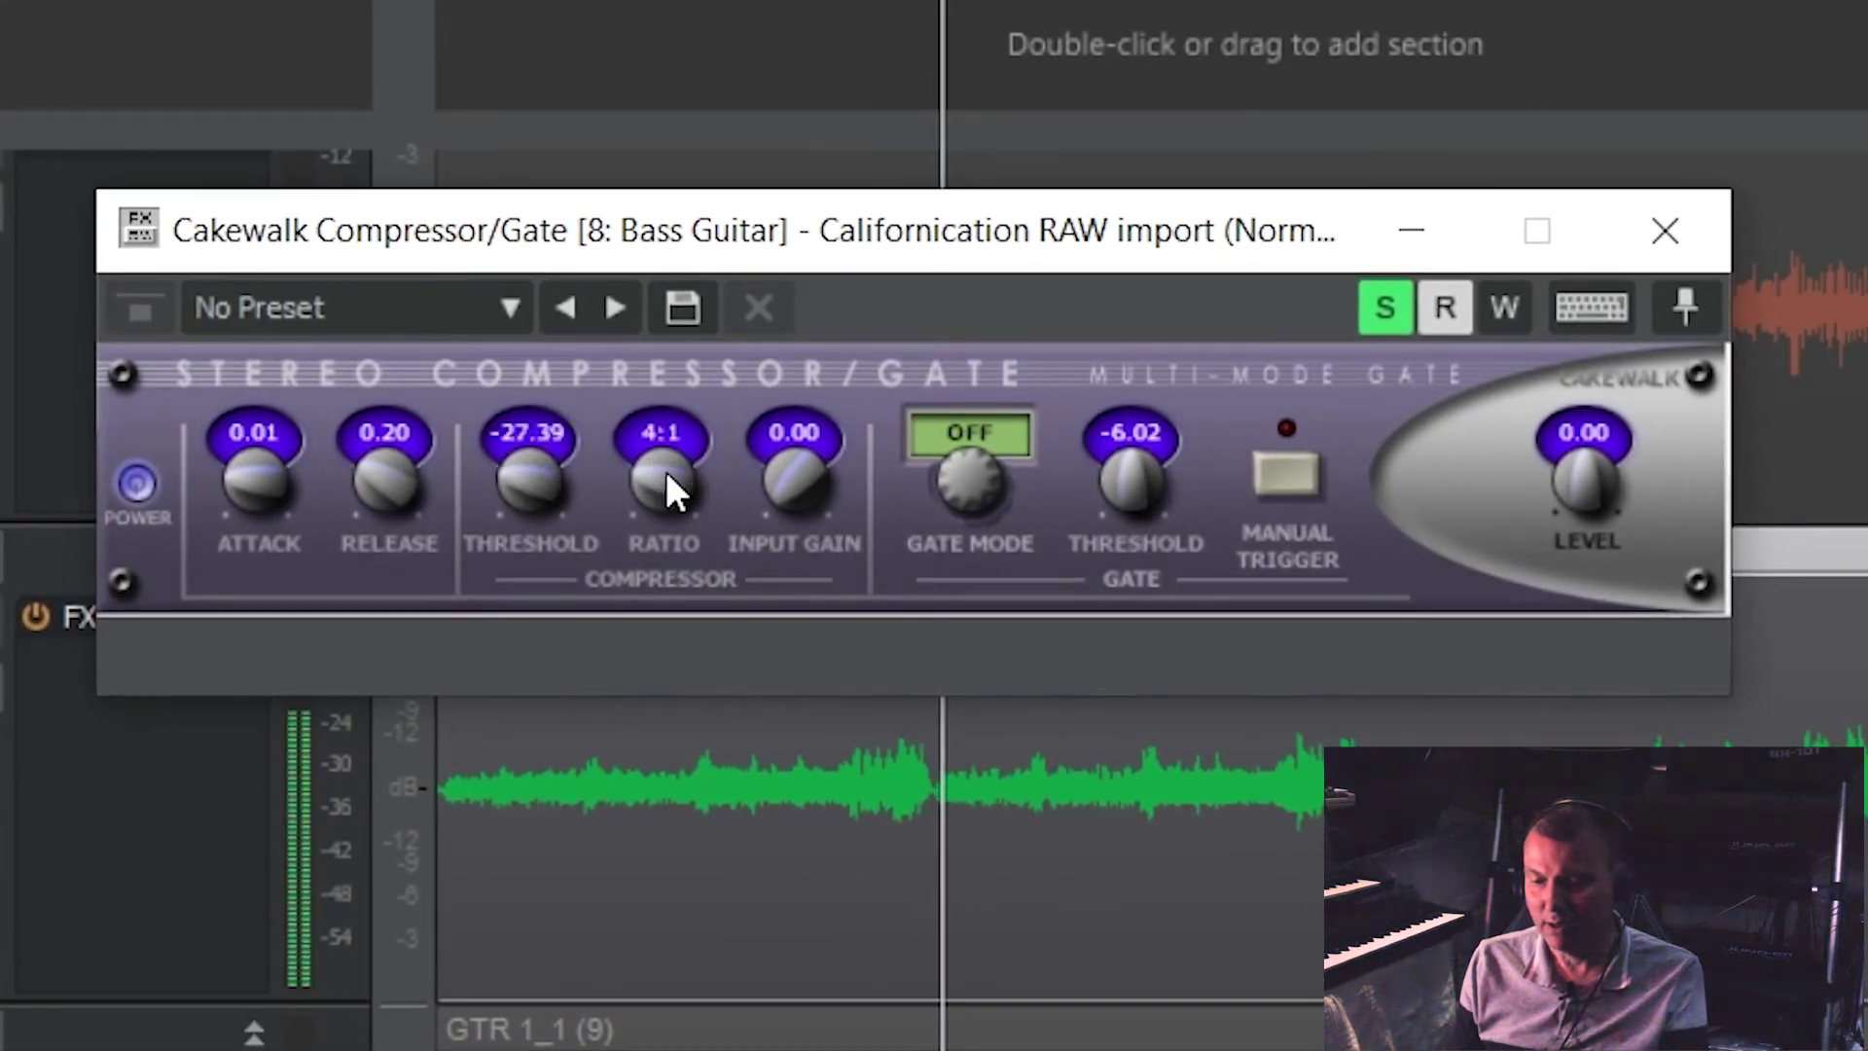
pyautogui.moveTo(668, 487)
pyautogui.mouseDown()
pyautogui.moveTo(668, 448)
pyautogui.moveTo(668, 486)
pyautogui.moveTo(668, 467)
pyautogui.mouseUp()
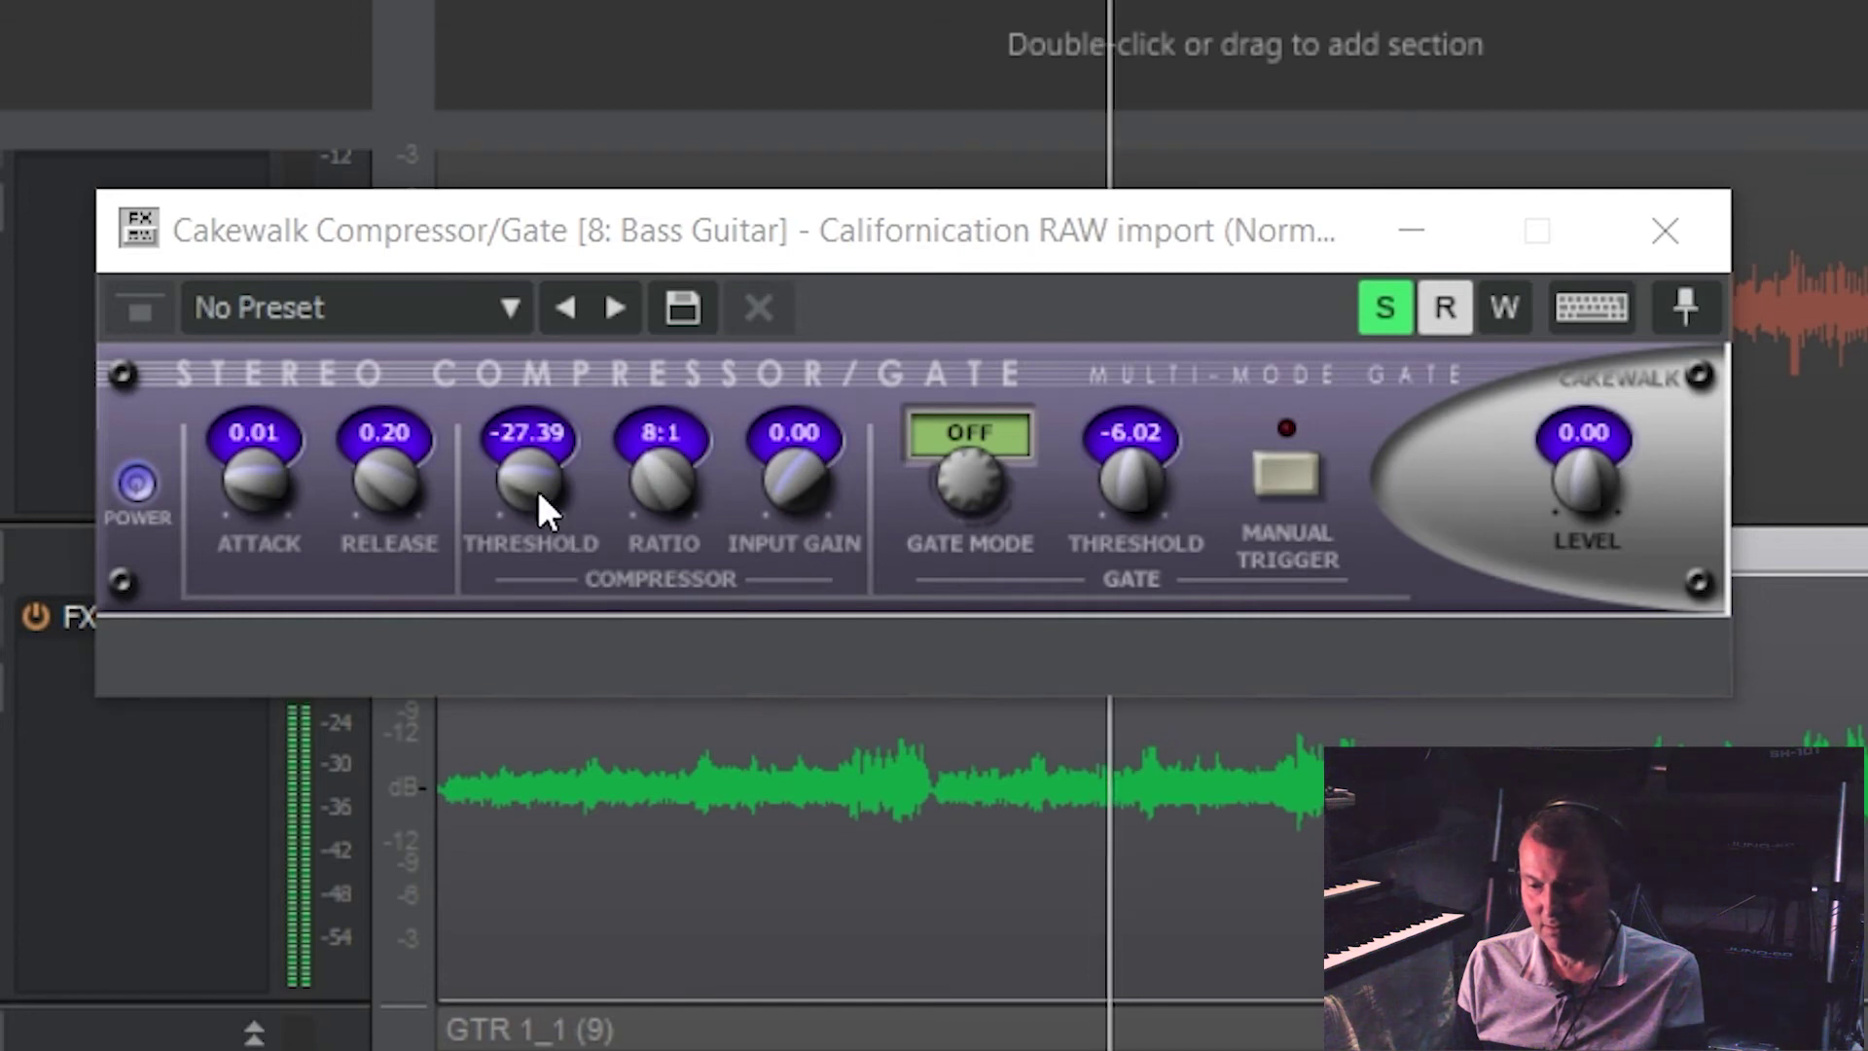
pyautogui.moveTo(535, 477)
pyautogui.mouseDown()
pyautogui.moveTo(535, 555)
pyautogui.moveTo(535, 491)
pyautogui.mouseUp()
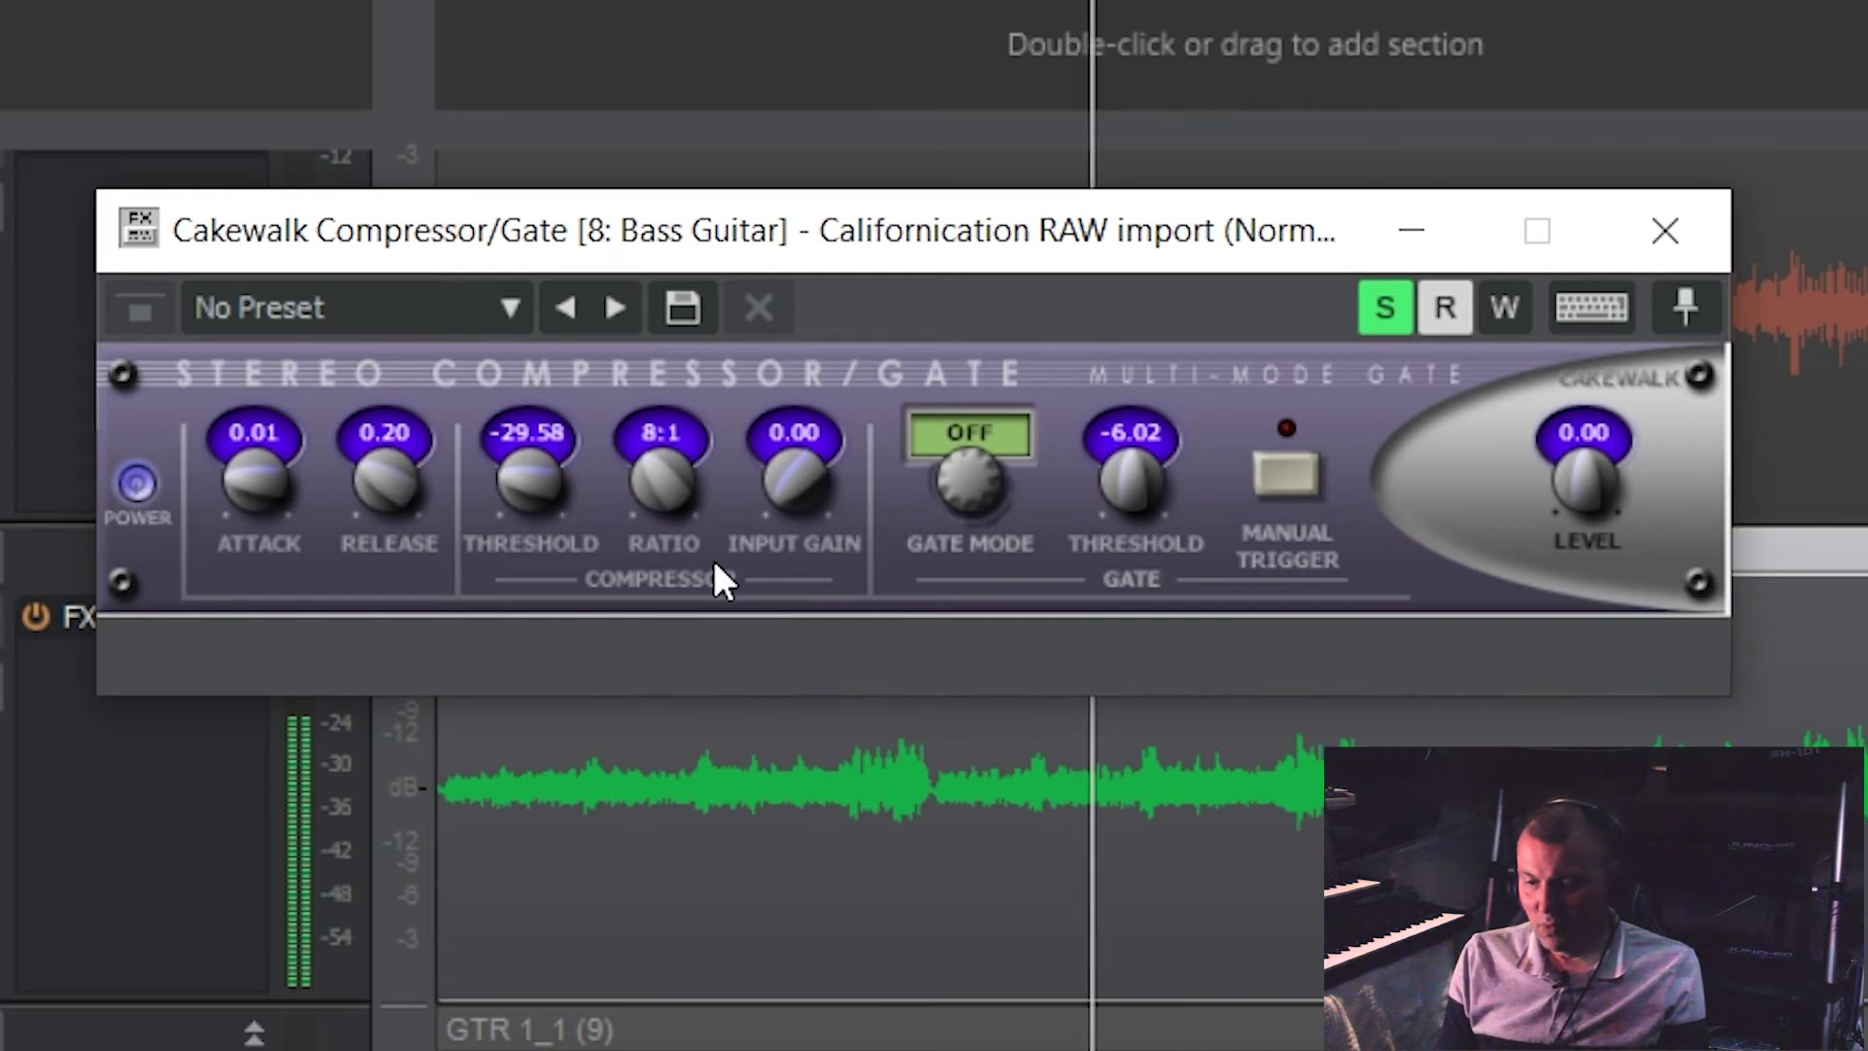
pyautogui.press('space')
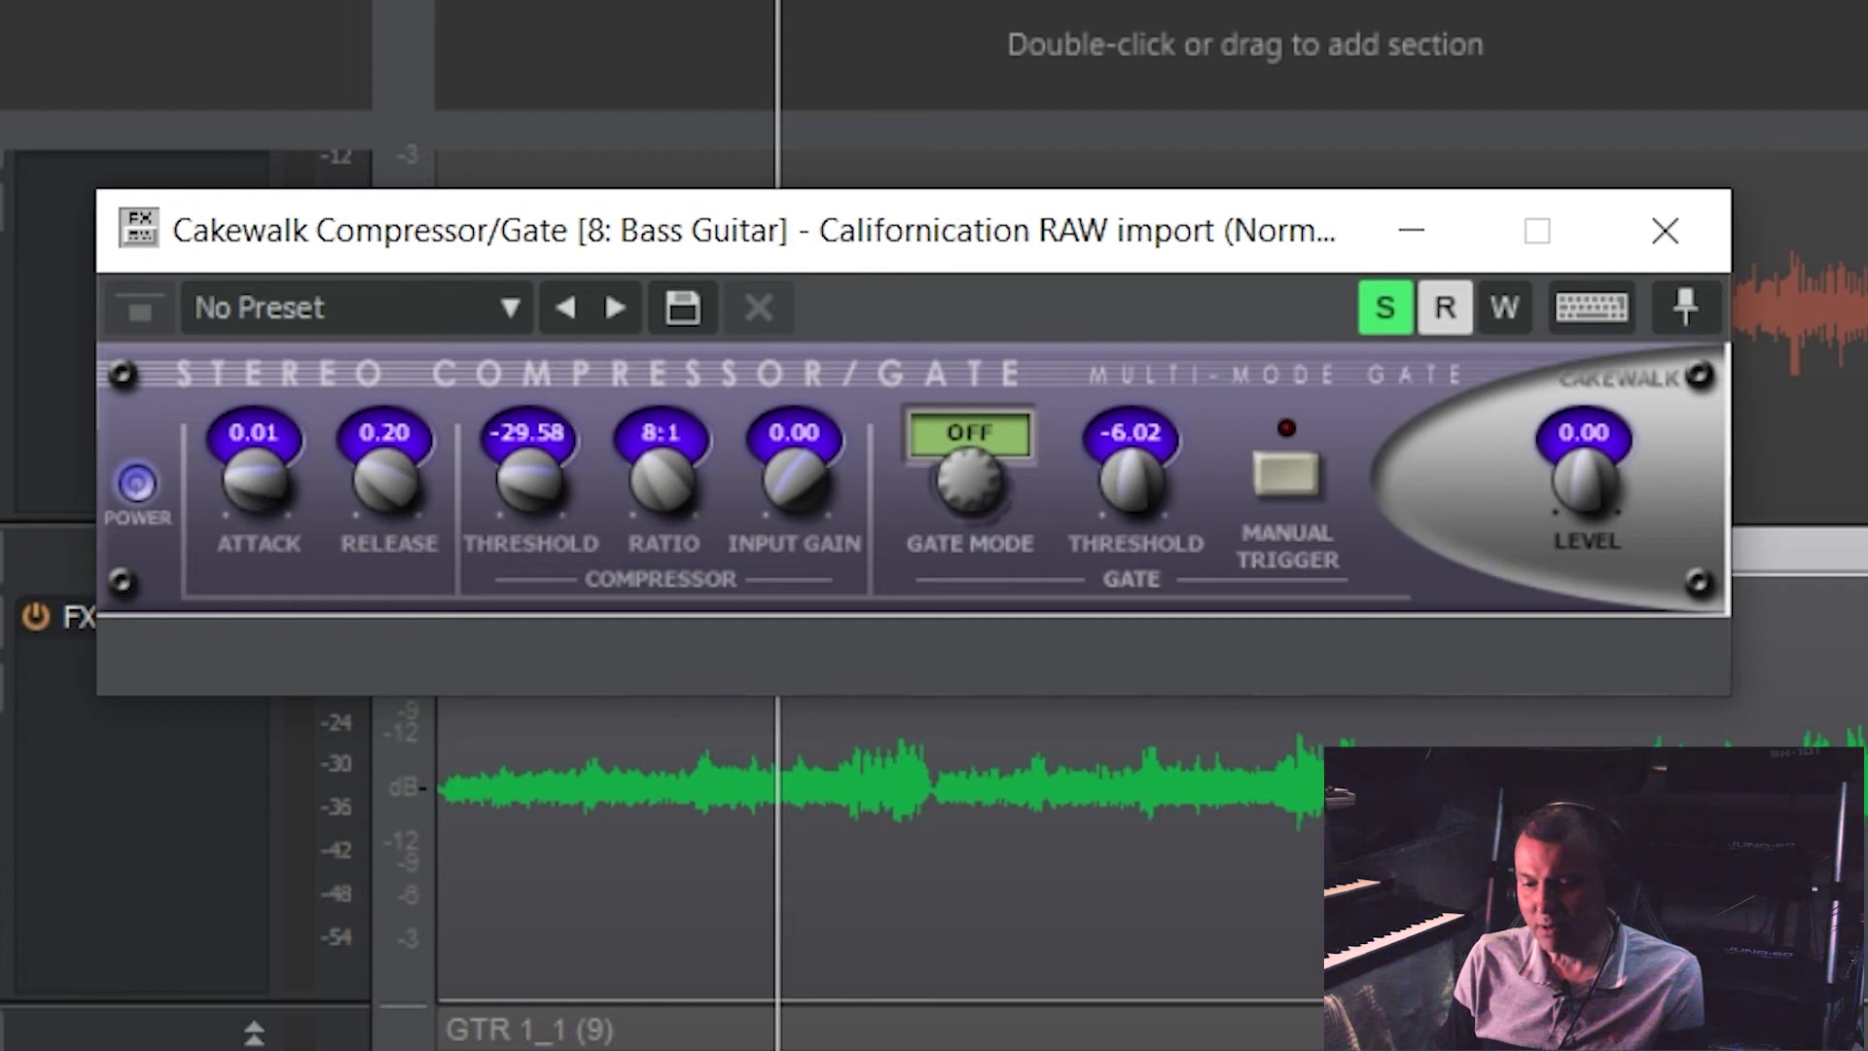
# Audition attack values during playback, settle on 0.09, and raise the Level knob for makeup gain.
pyautogui.moveTo(249, 482); pyautogui.dragTo(249, 450)
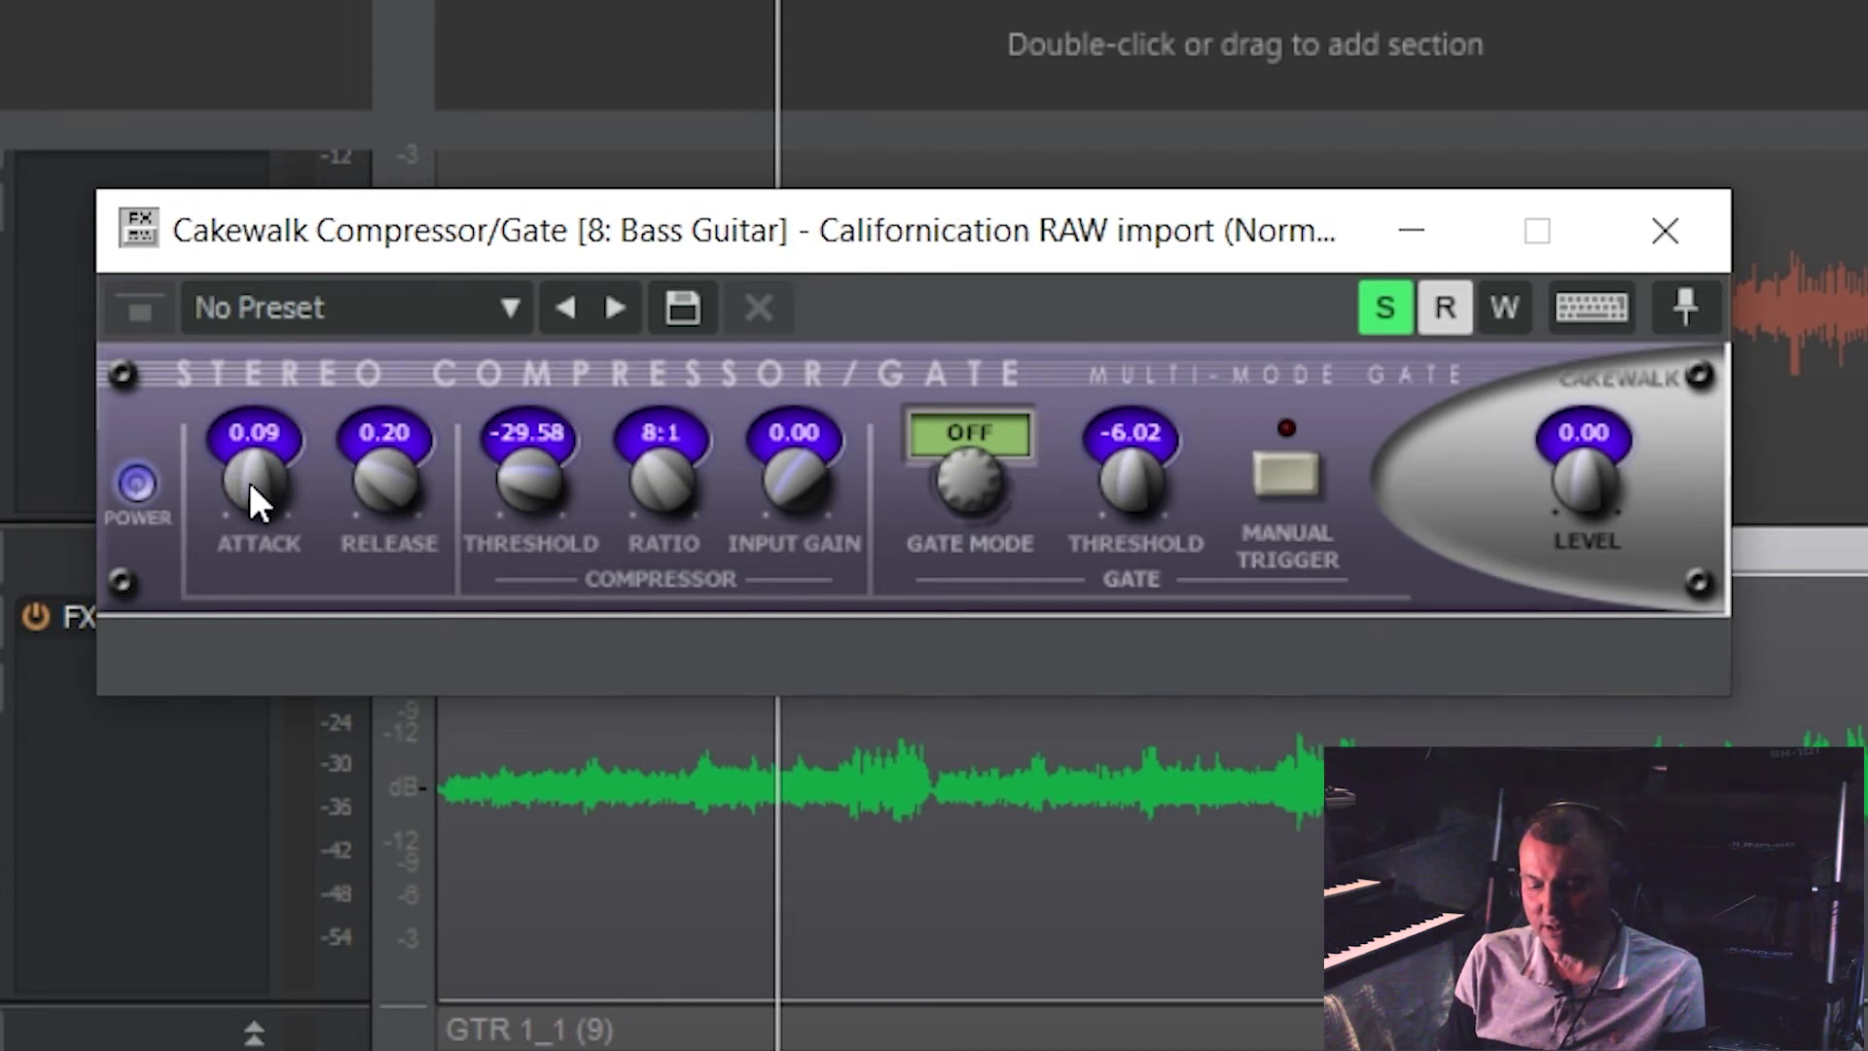
pyautogui.press('space')
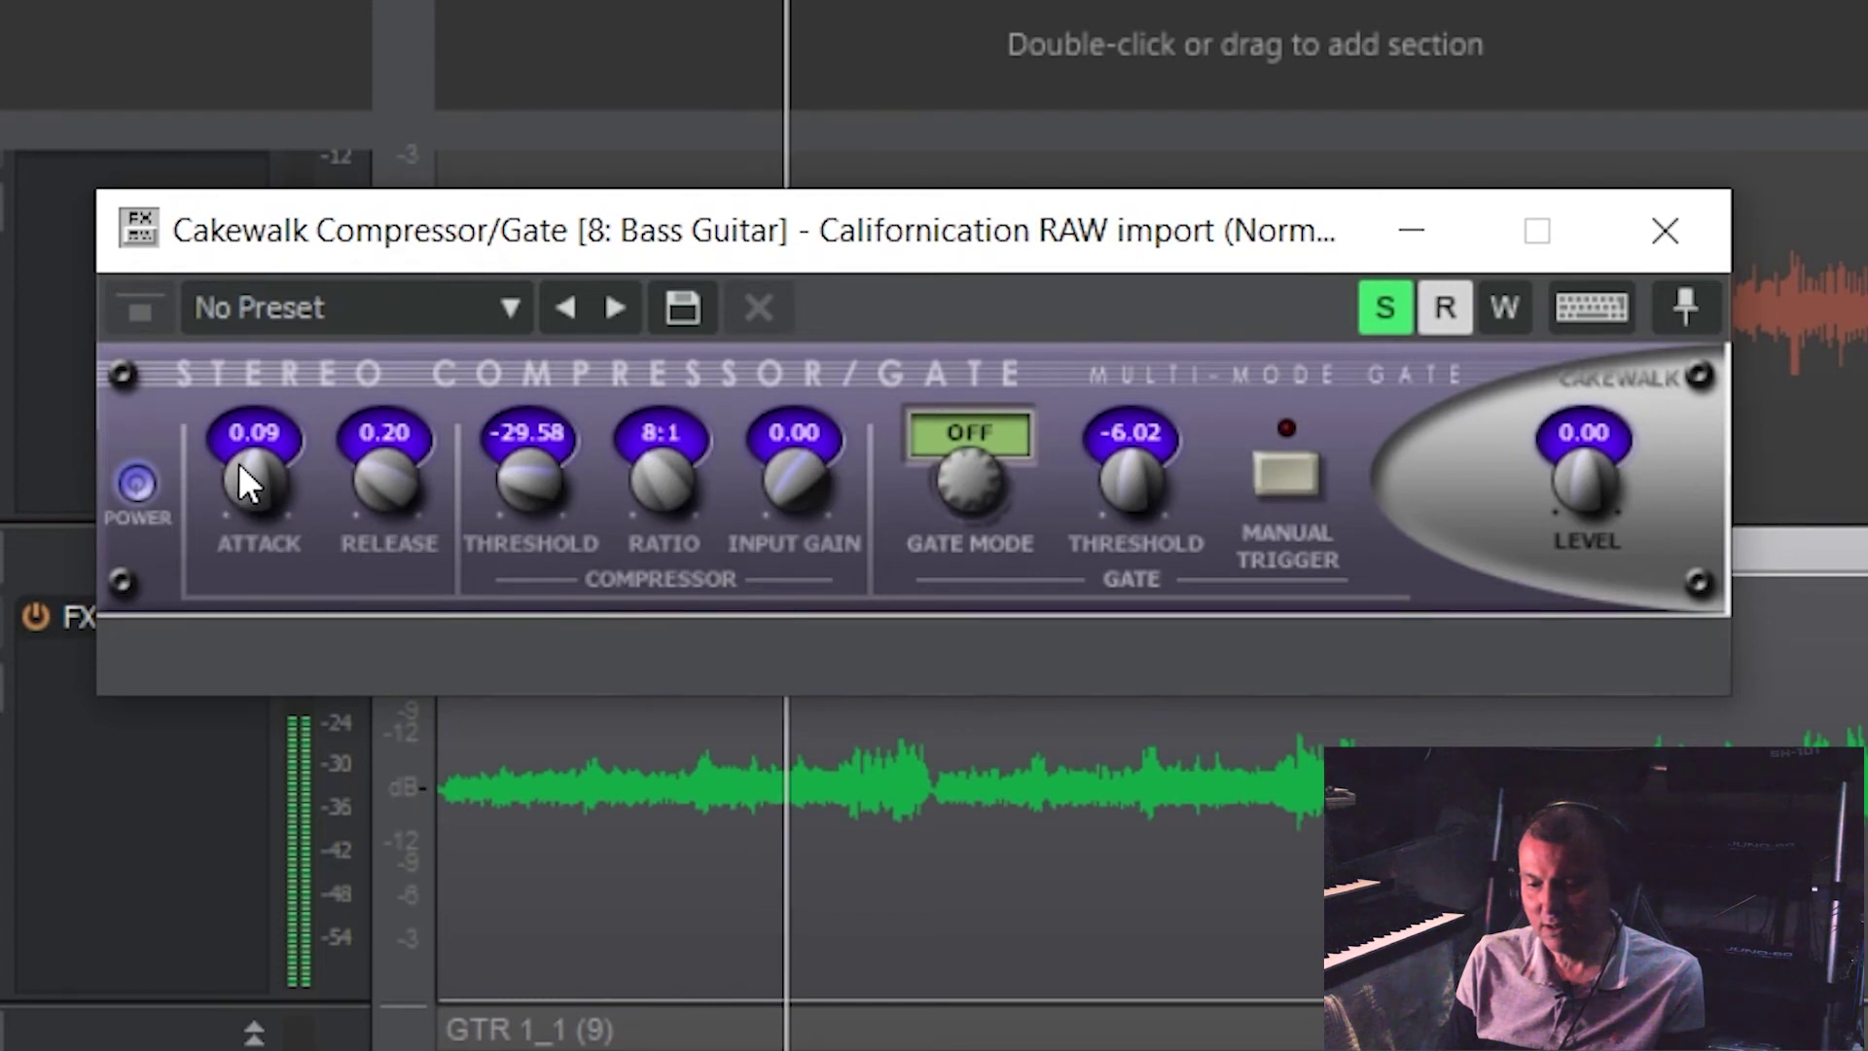
pyautogui.moveTo(242, 459)
pyautogui.mouseDown()
pyautogui.moveTo(241, 432)
pyautogui.moveTo(242, 465)
pyautogui.mouseUp()
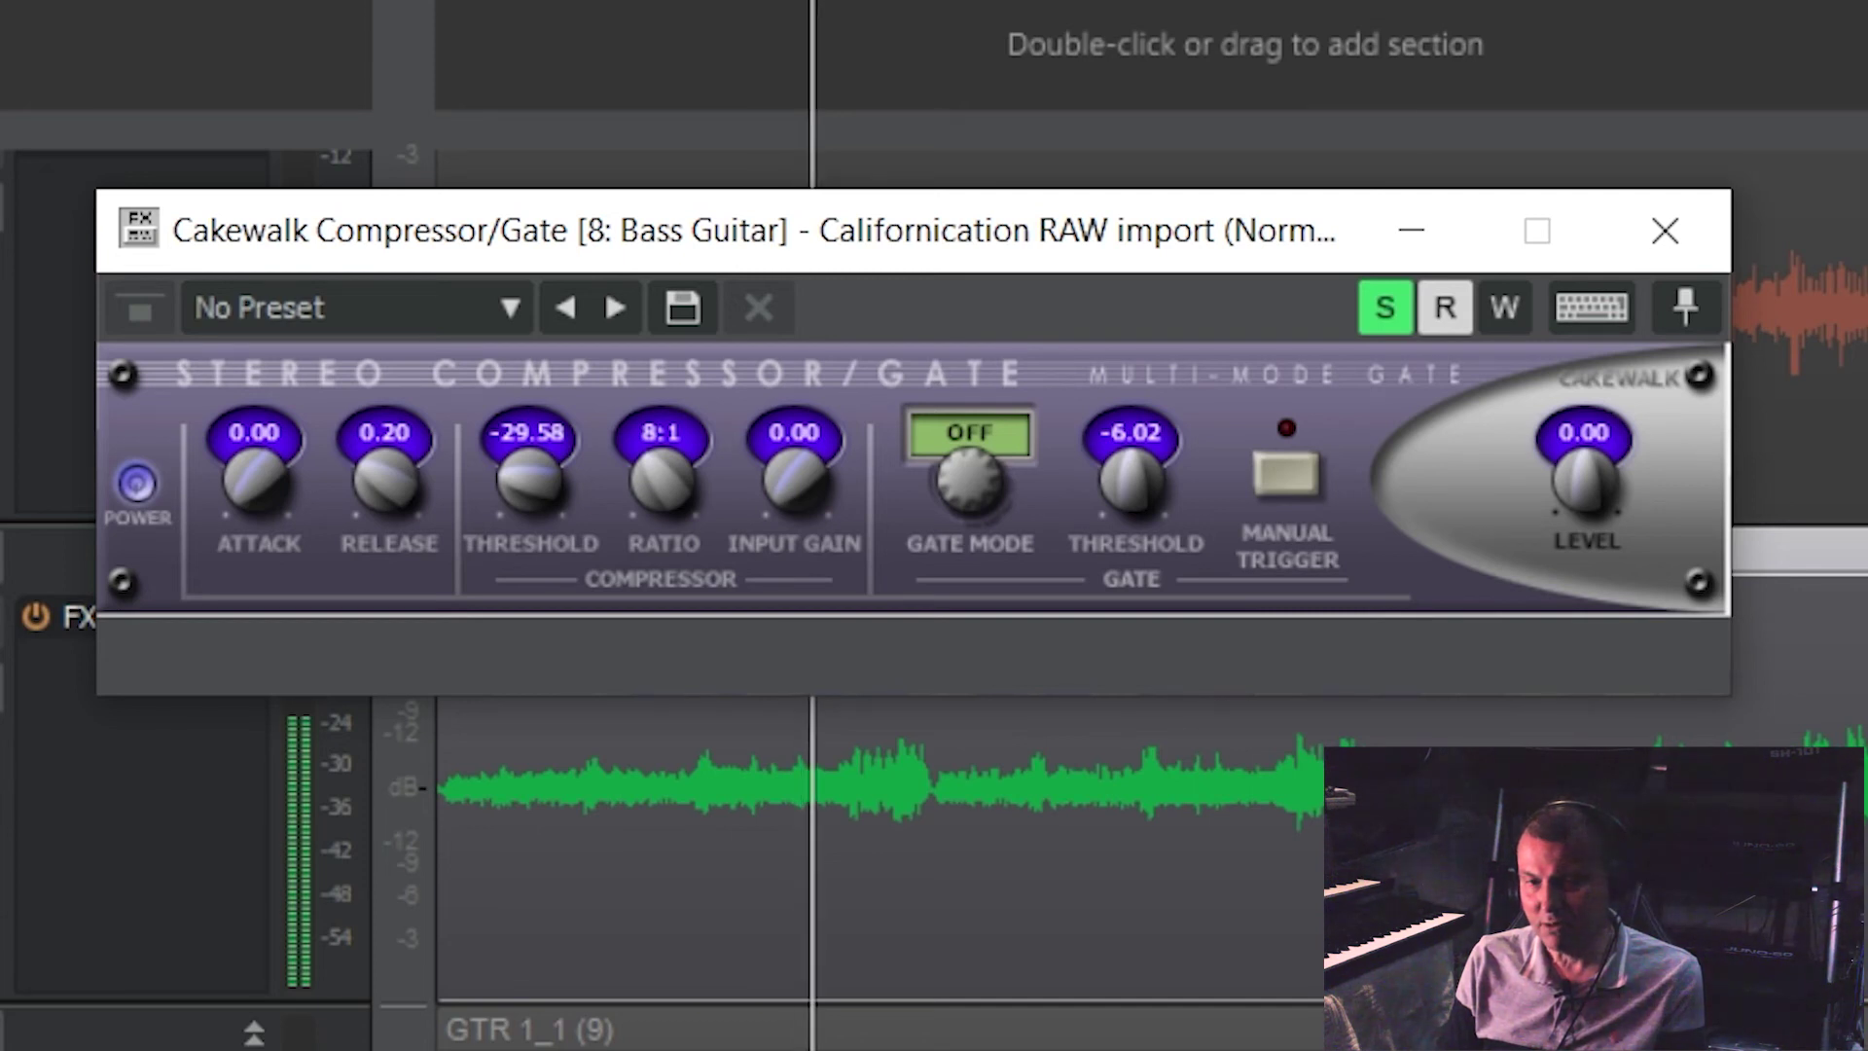
pyautogui.moveTo(242, 465); pyautogui.dragTo(241, 457)
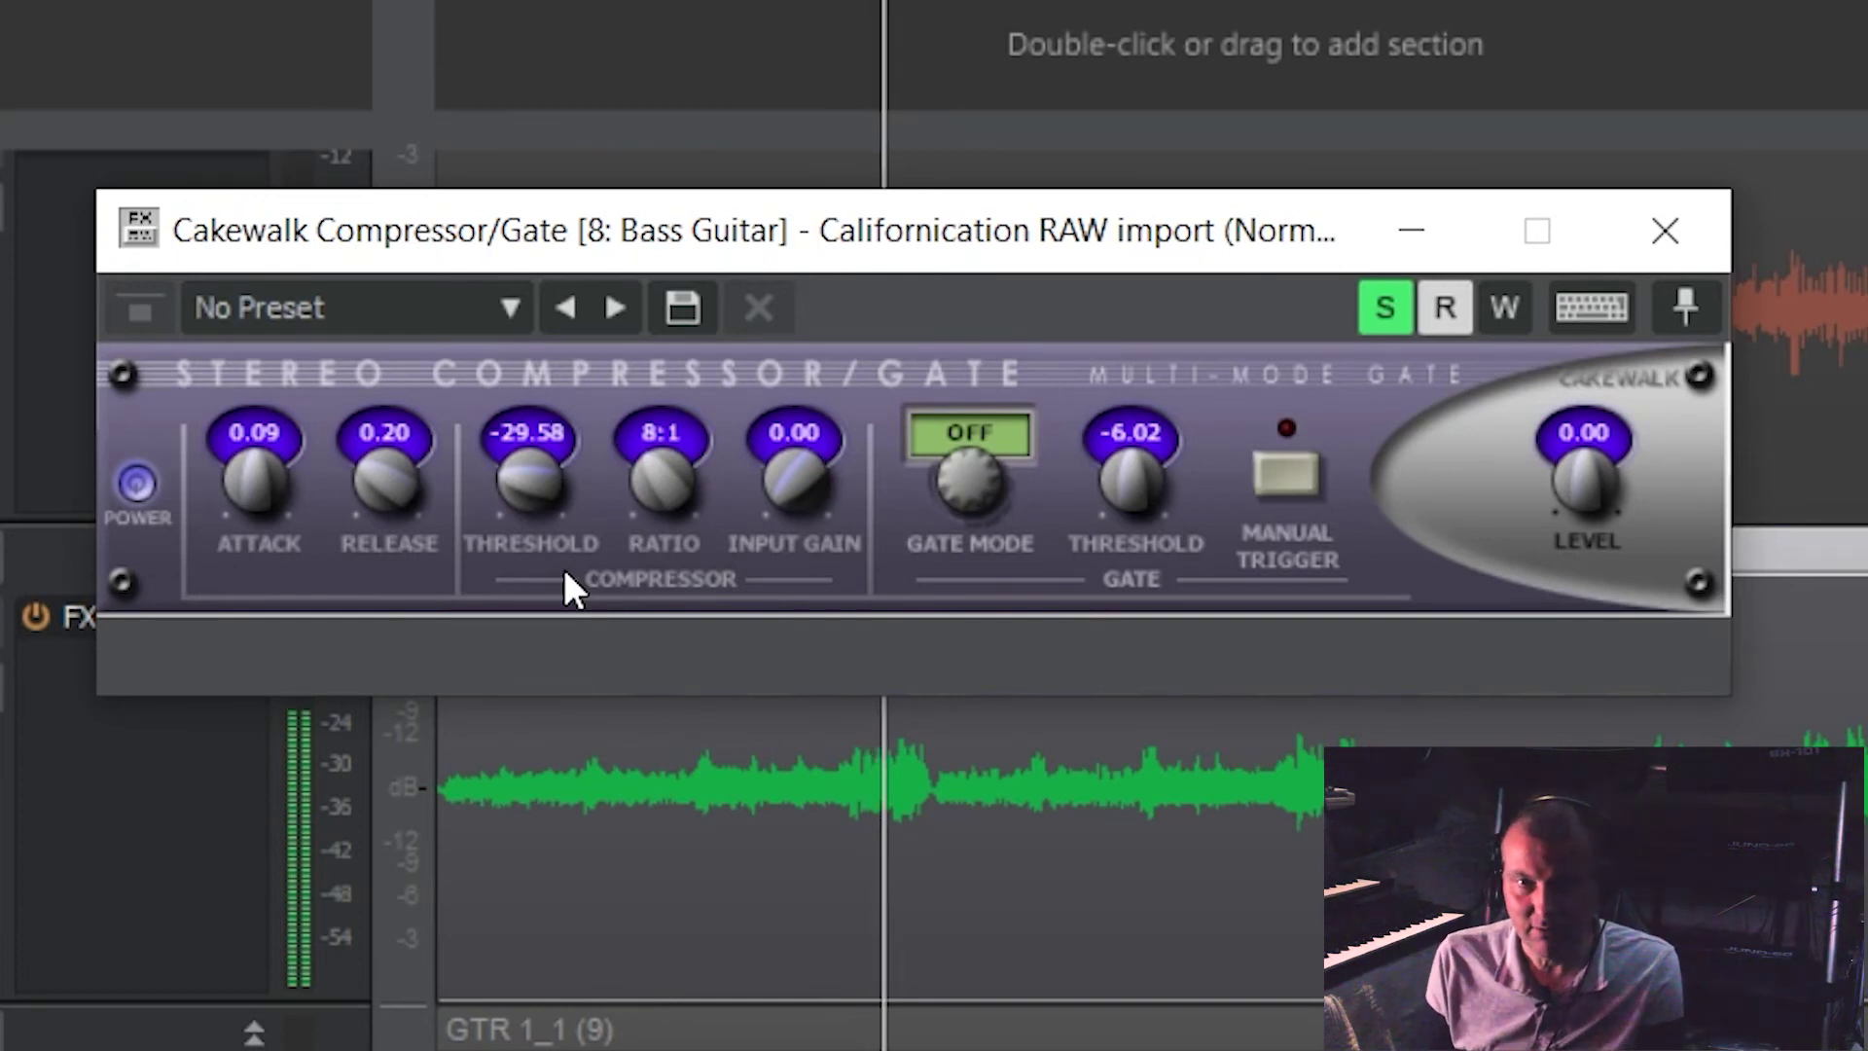
pyautogui.moveTo(1586, 484); pyautogui.dragTo(1585, 410)
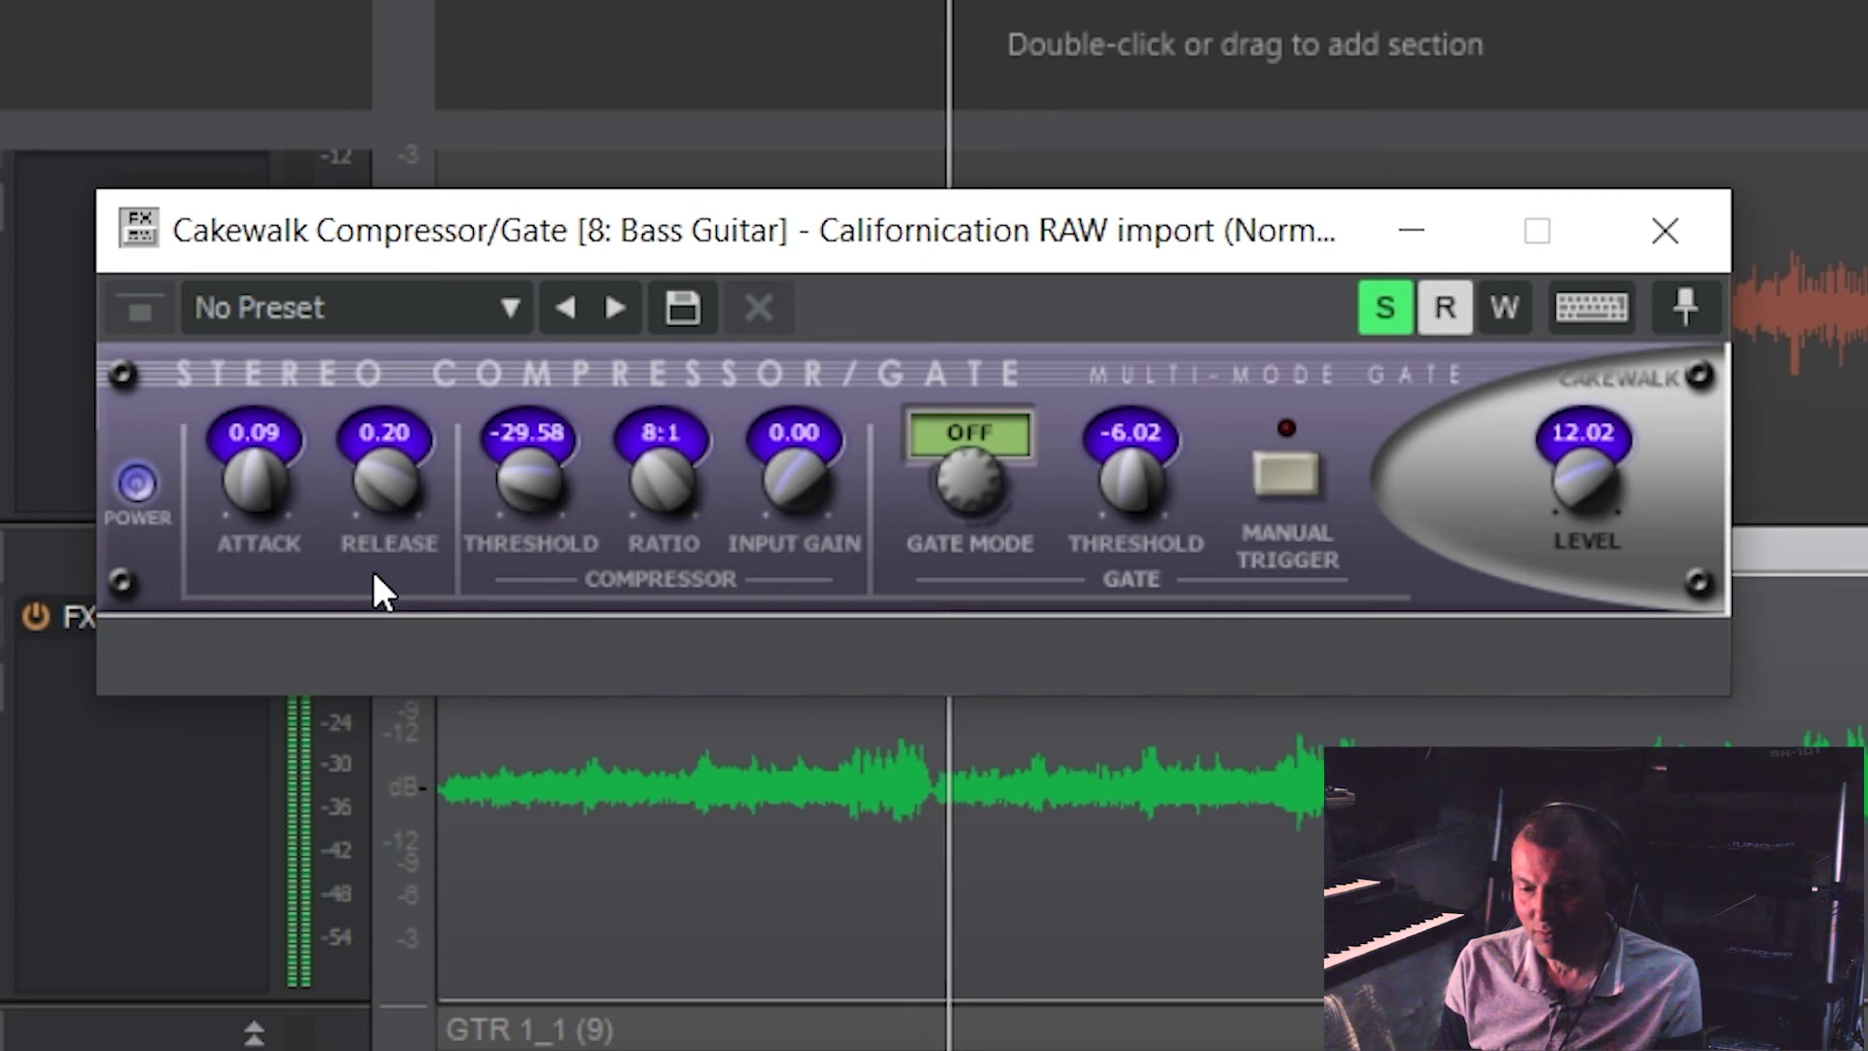
# Stop playback and shorten the compressor release to 0.14.
pyautogui.press('space')
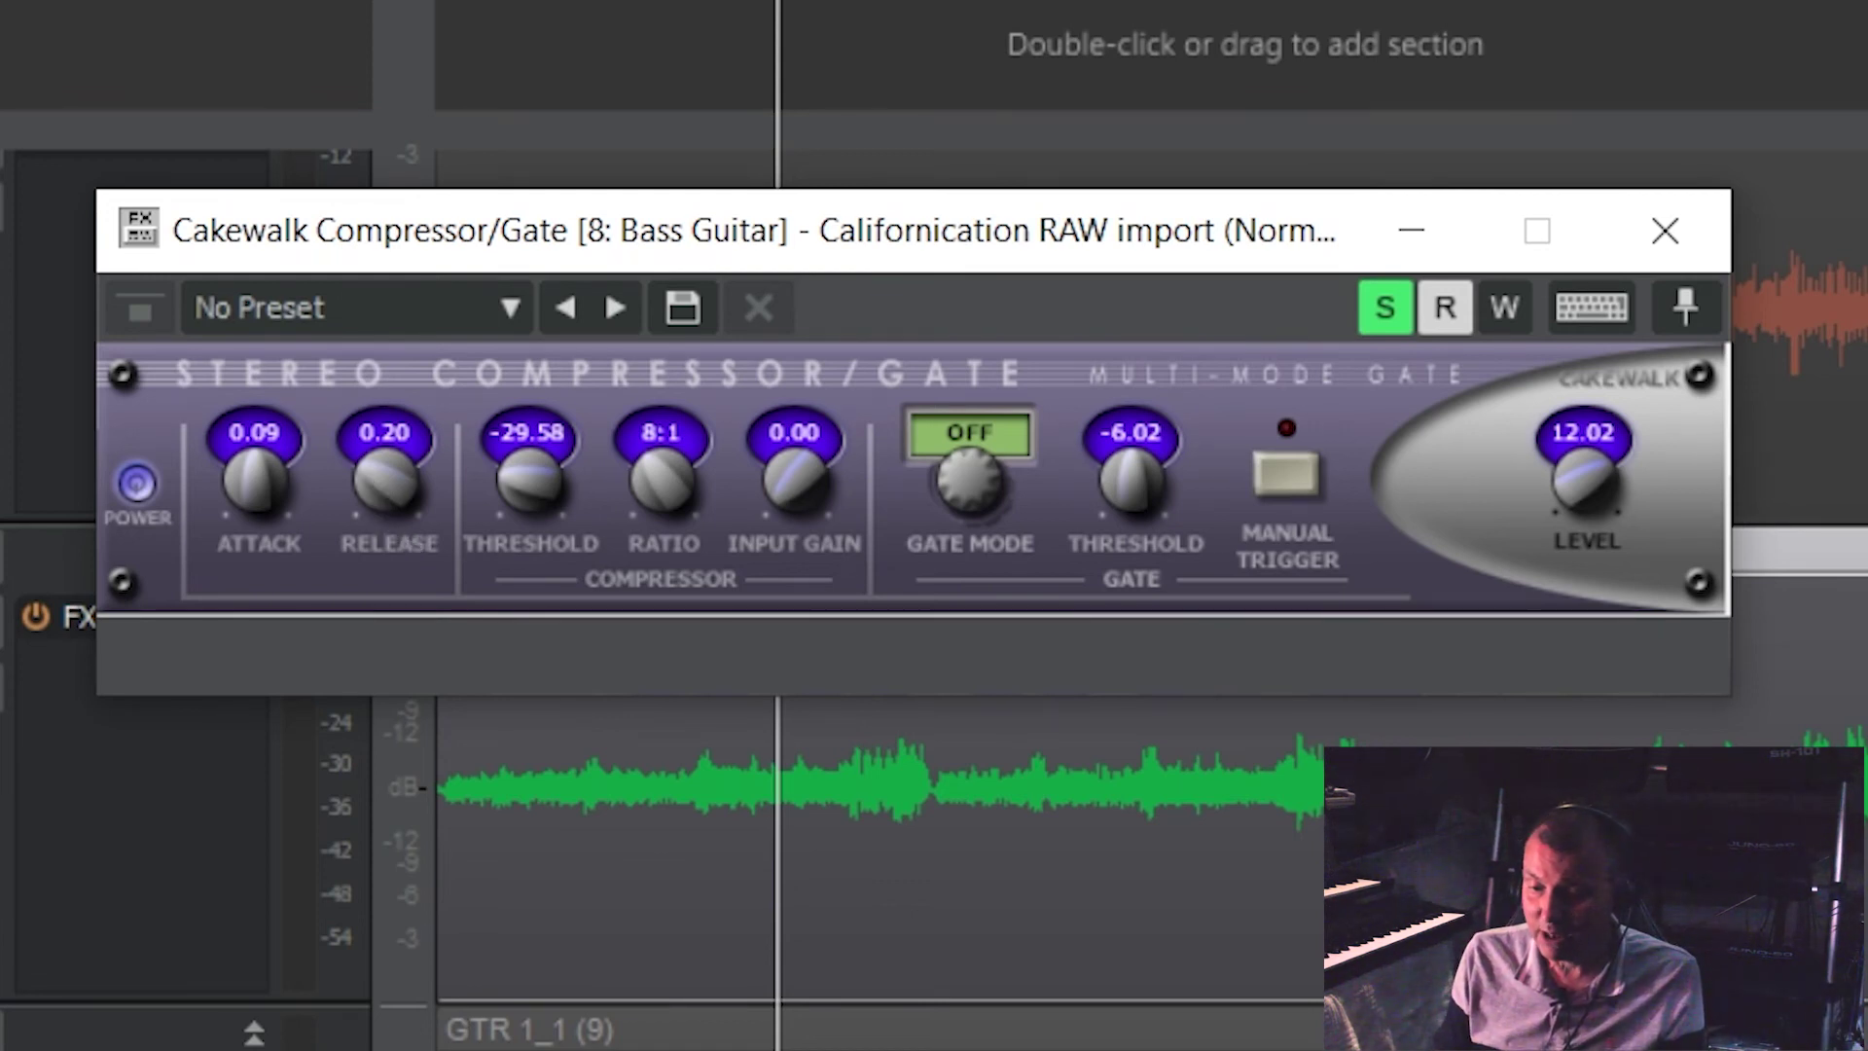
pyautogui.moveTo(385, 479)
pyautogui.mouseDown()
pyautogui.moveTo(385, 525)
pyautogui.moveTo(386, 480)
pyautogui.moveTo(364, 467)
pyautogui.mouseUp()
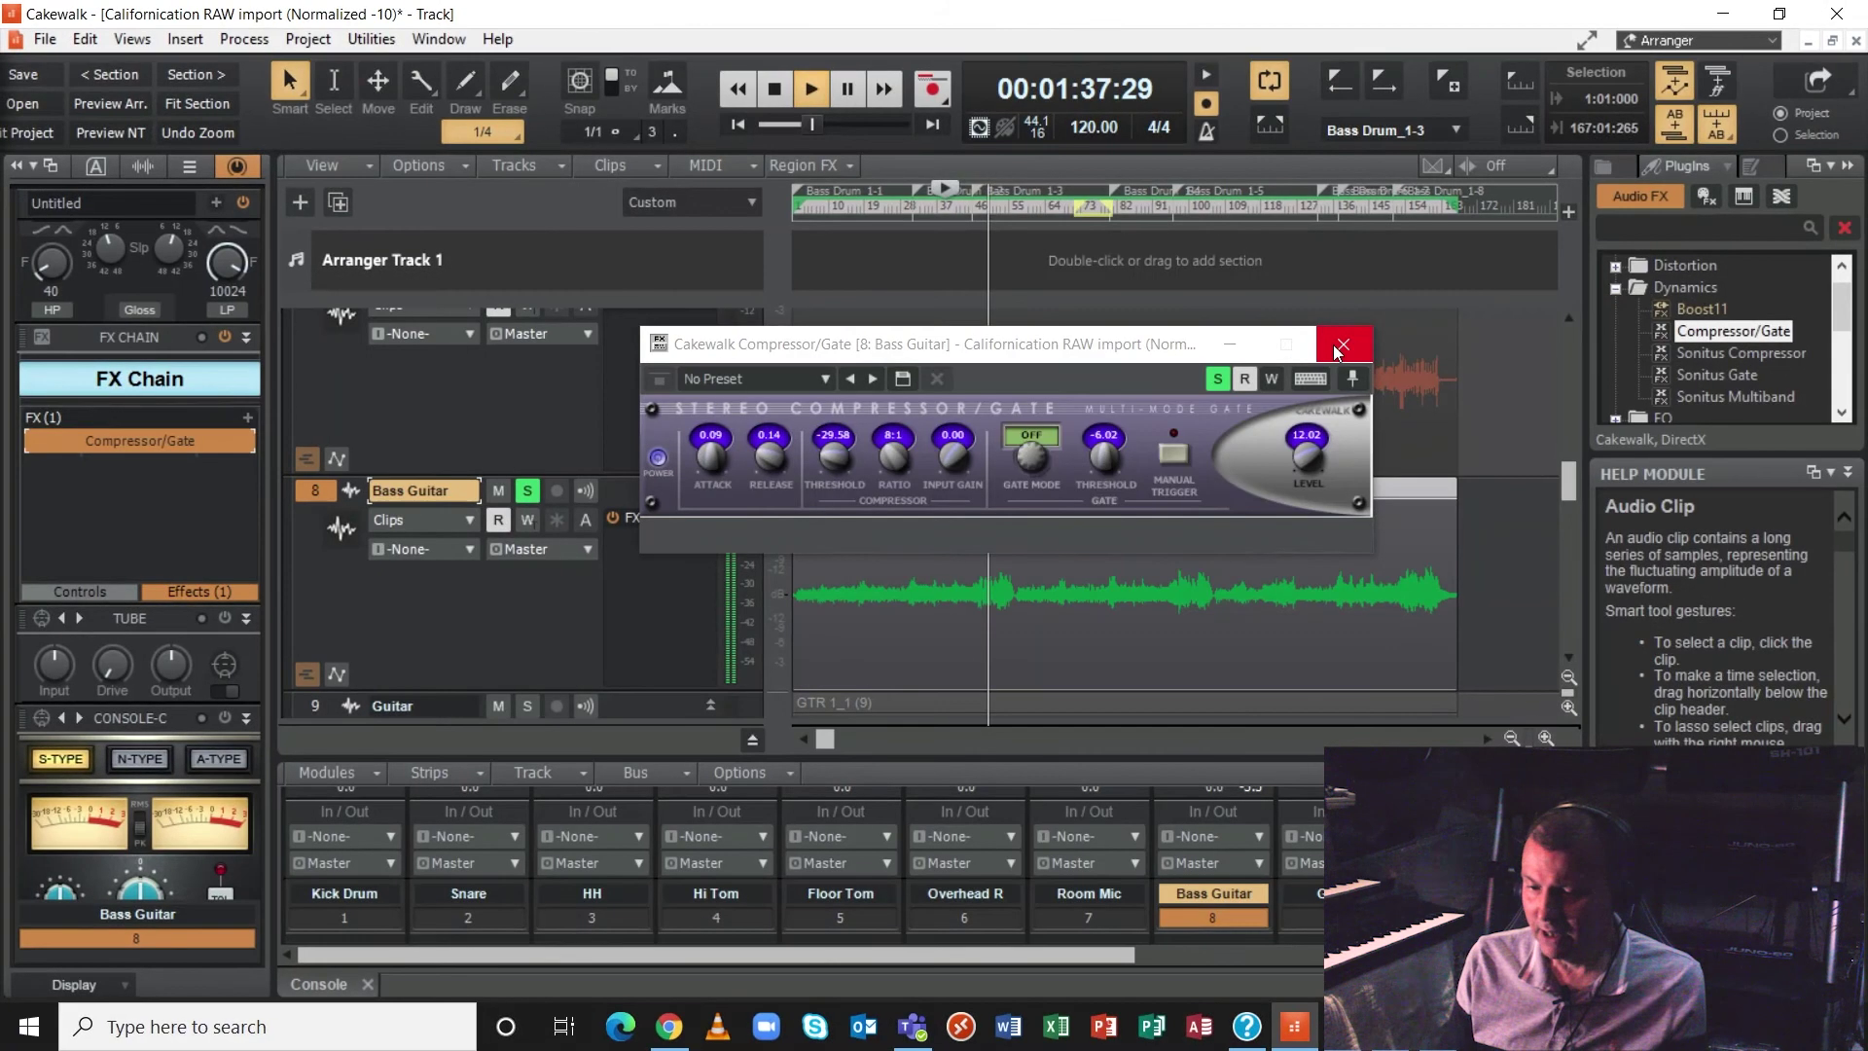
# Close the Compressor/Gate window, solo Kick Drum, Snare and HH, and expand the Console strips.
pyautogui.click(1665, 230)
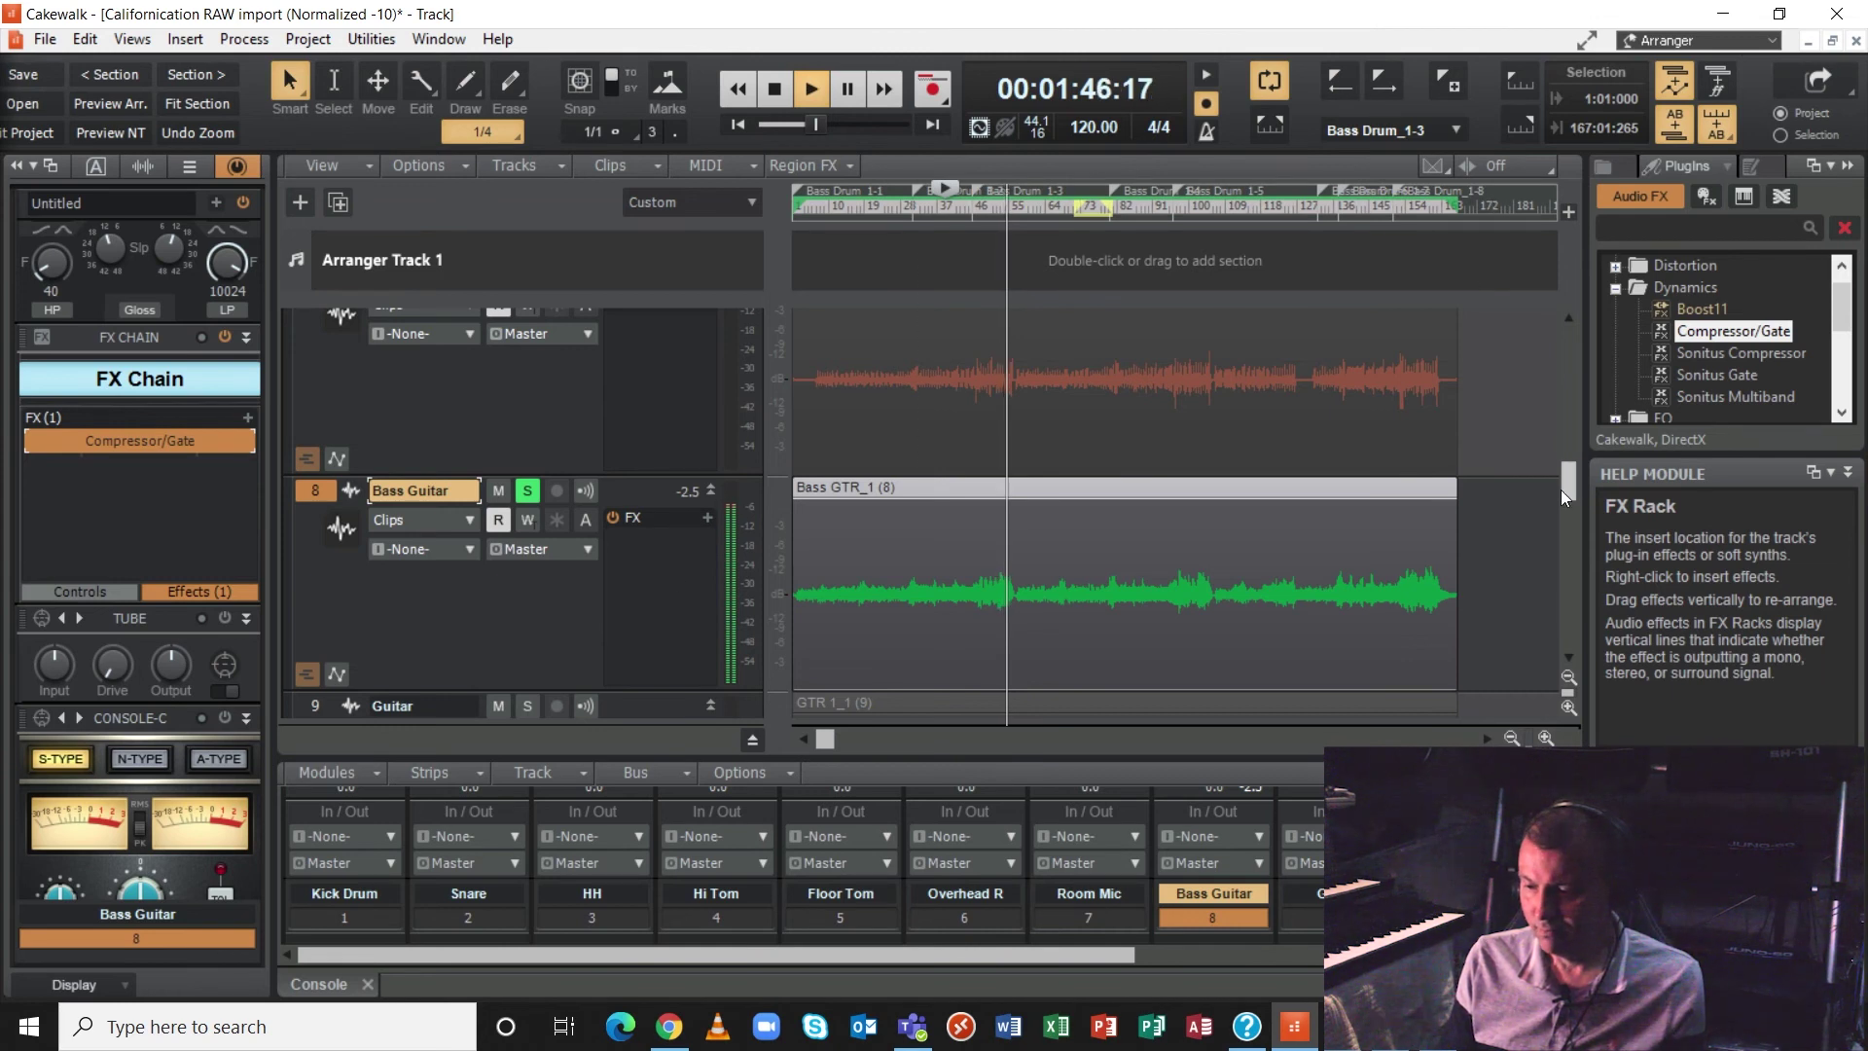
pyautogui.moveTo(1567, 482); pyautogui.dragTo(1567, 345)
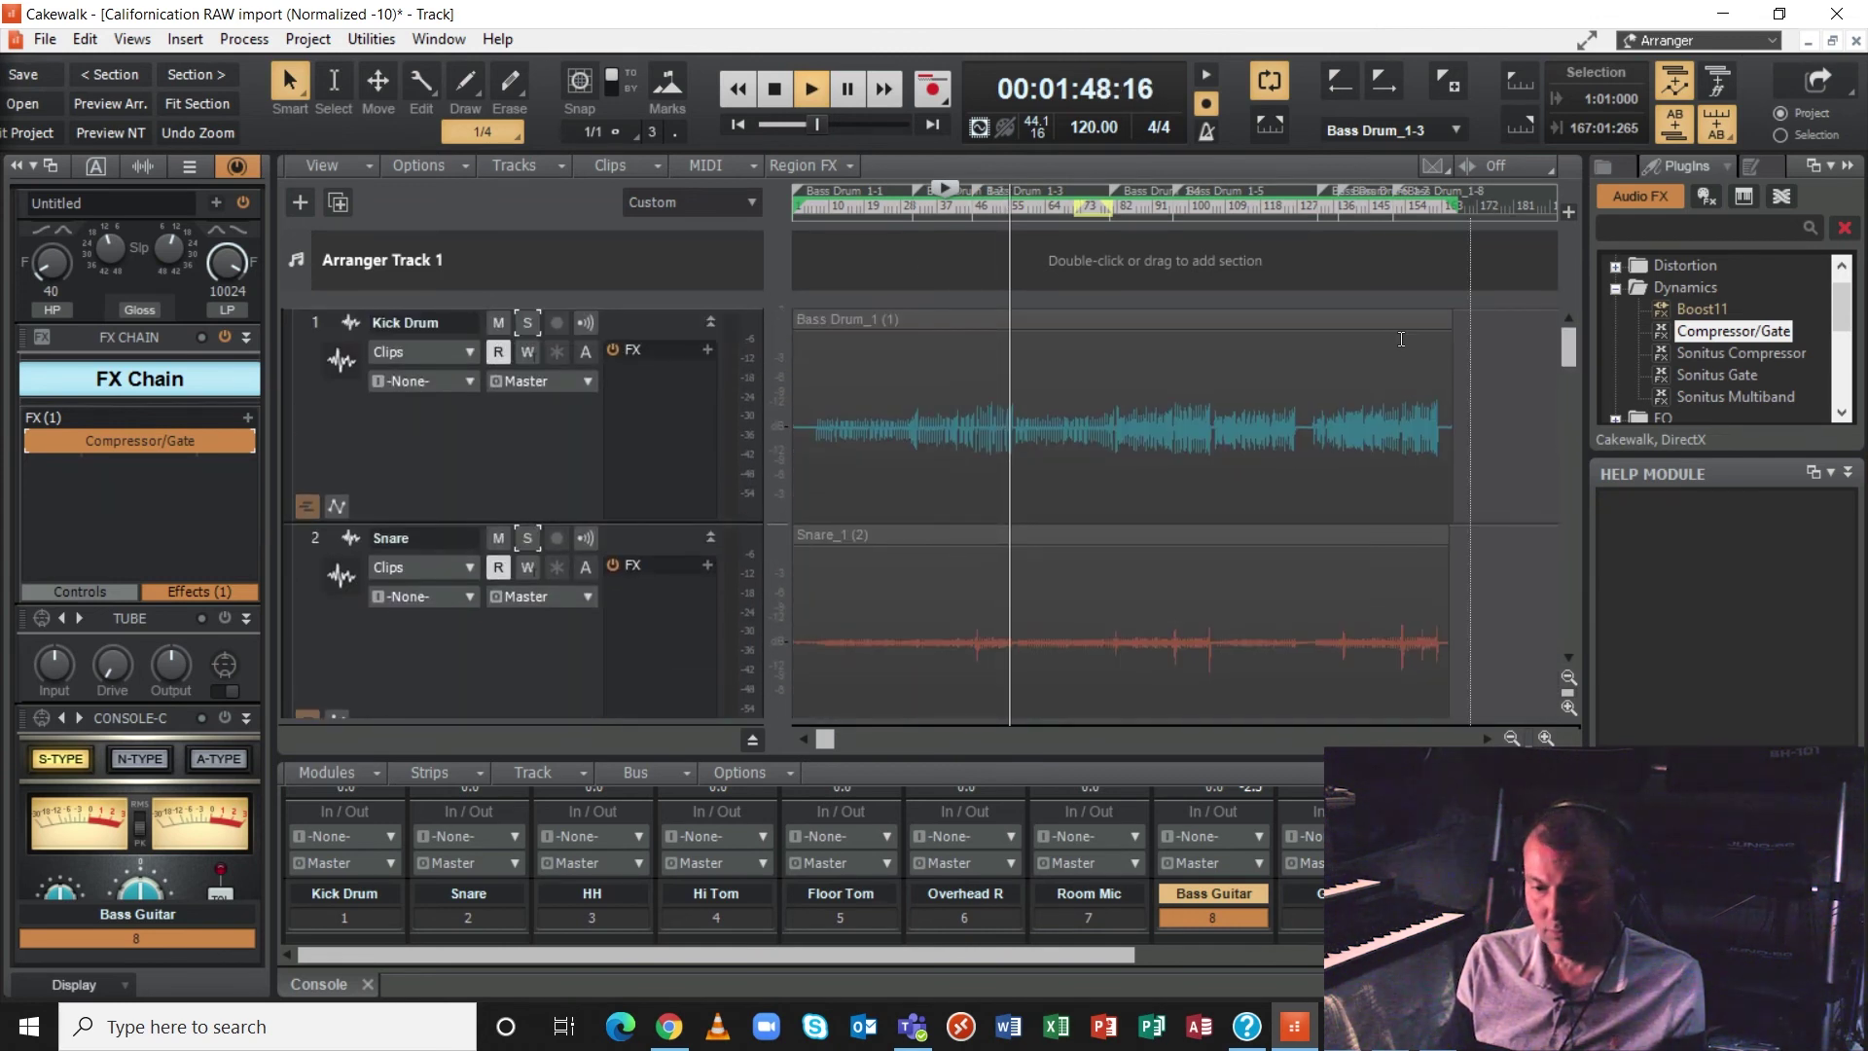
pyautogui.click(527, 323)
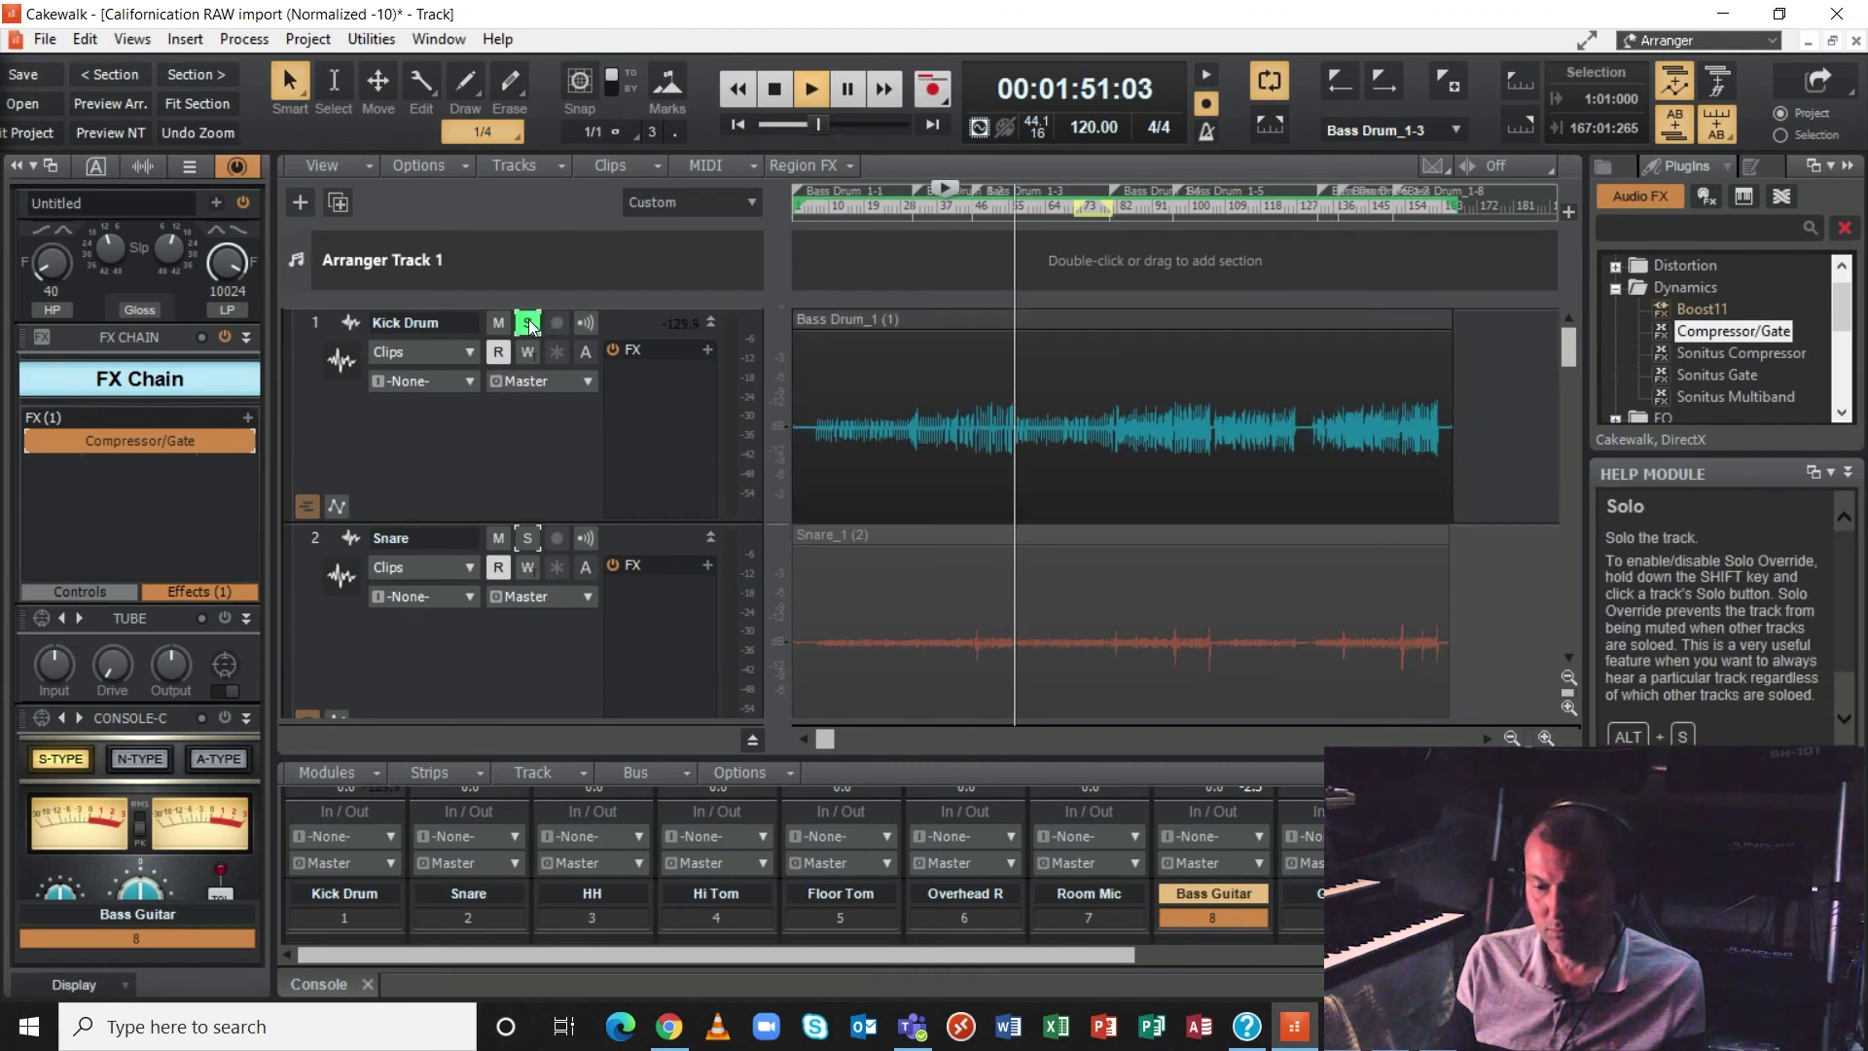
pyautogui.click(528, 538)
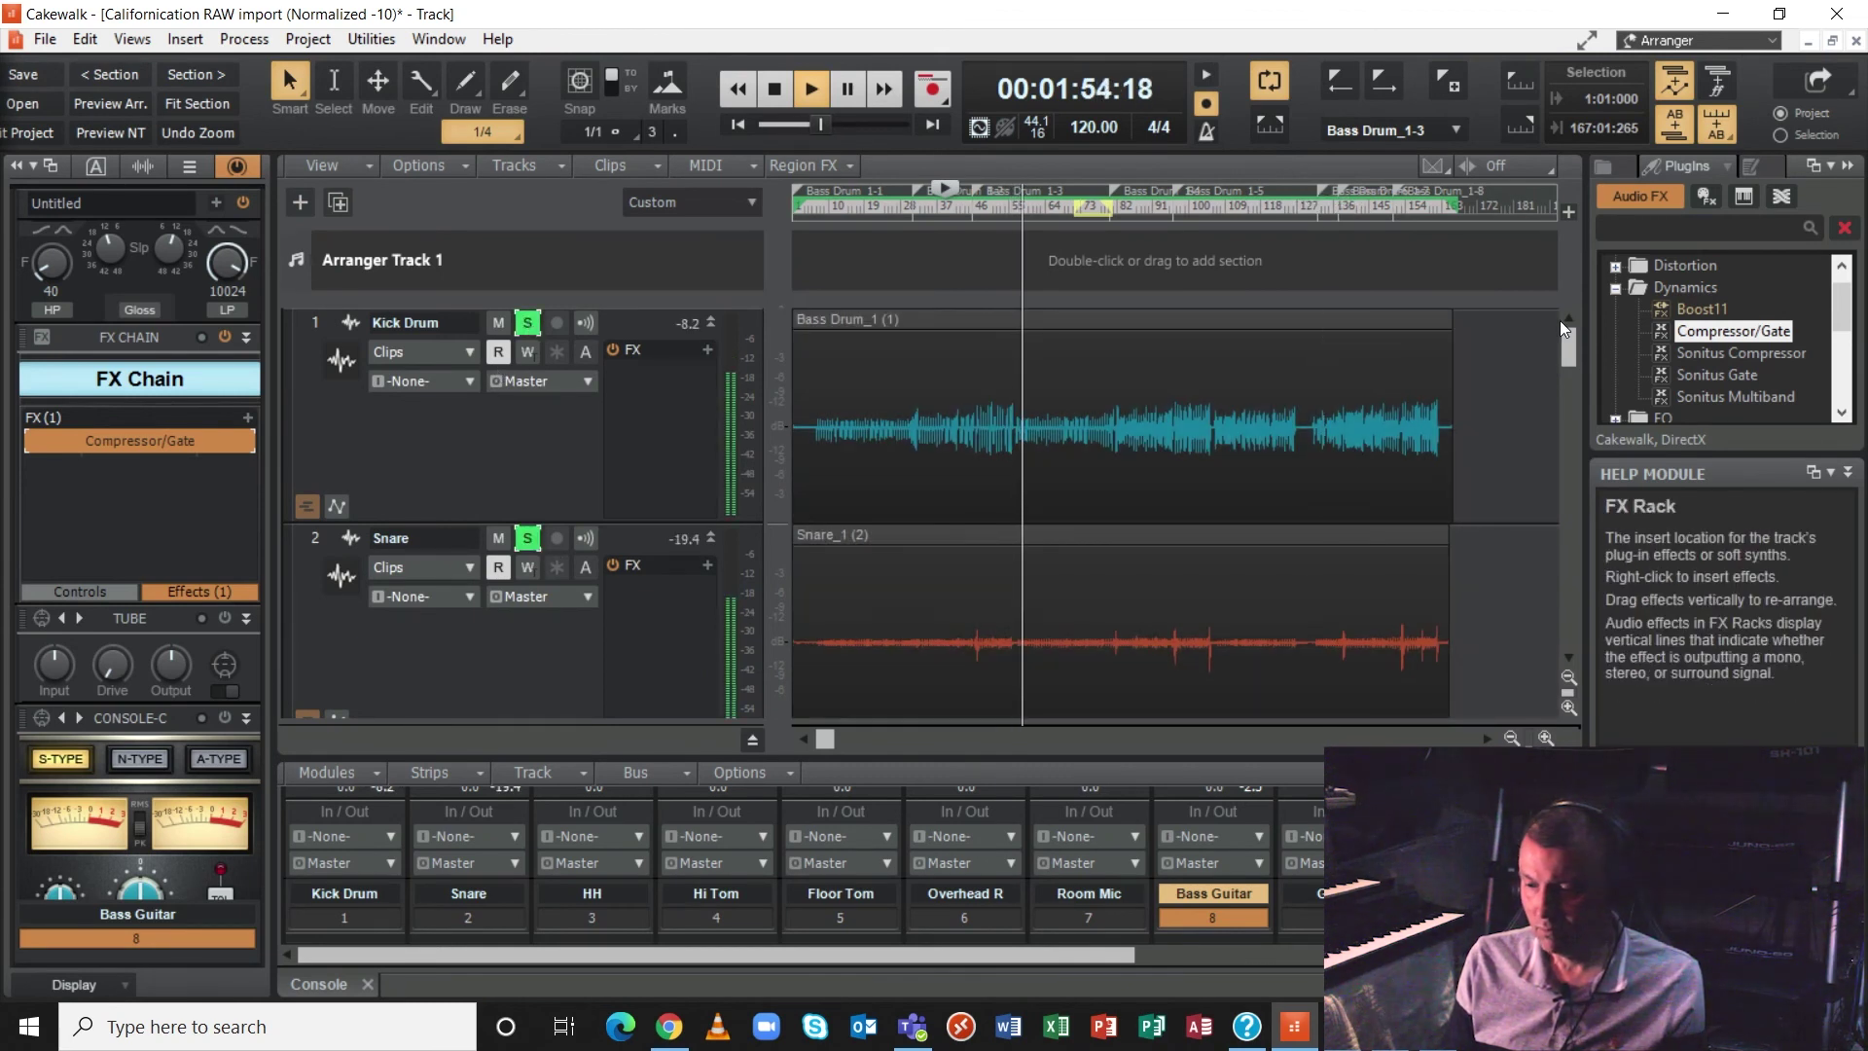
pyautogui.moveTo(1569, 347); pyautogui.dragTo(1571, 386)
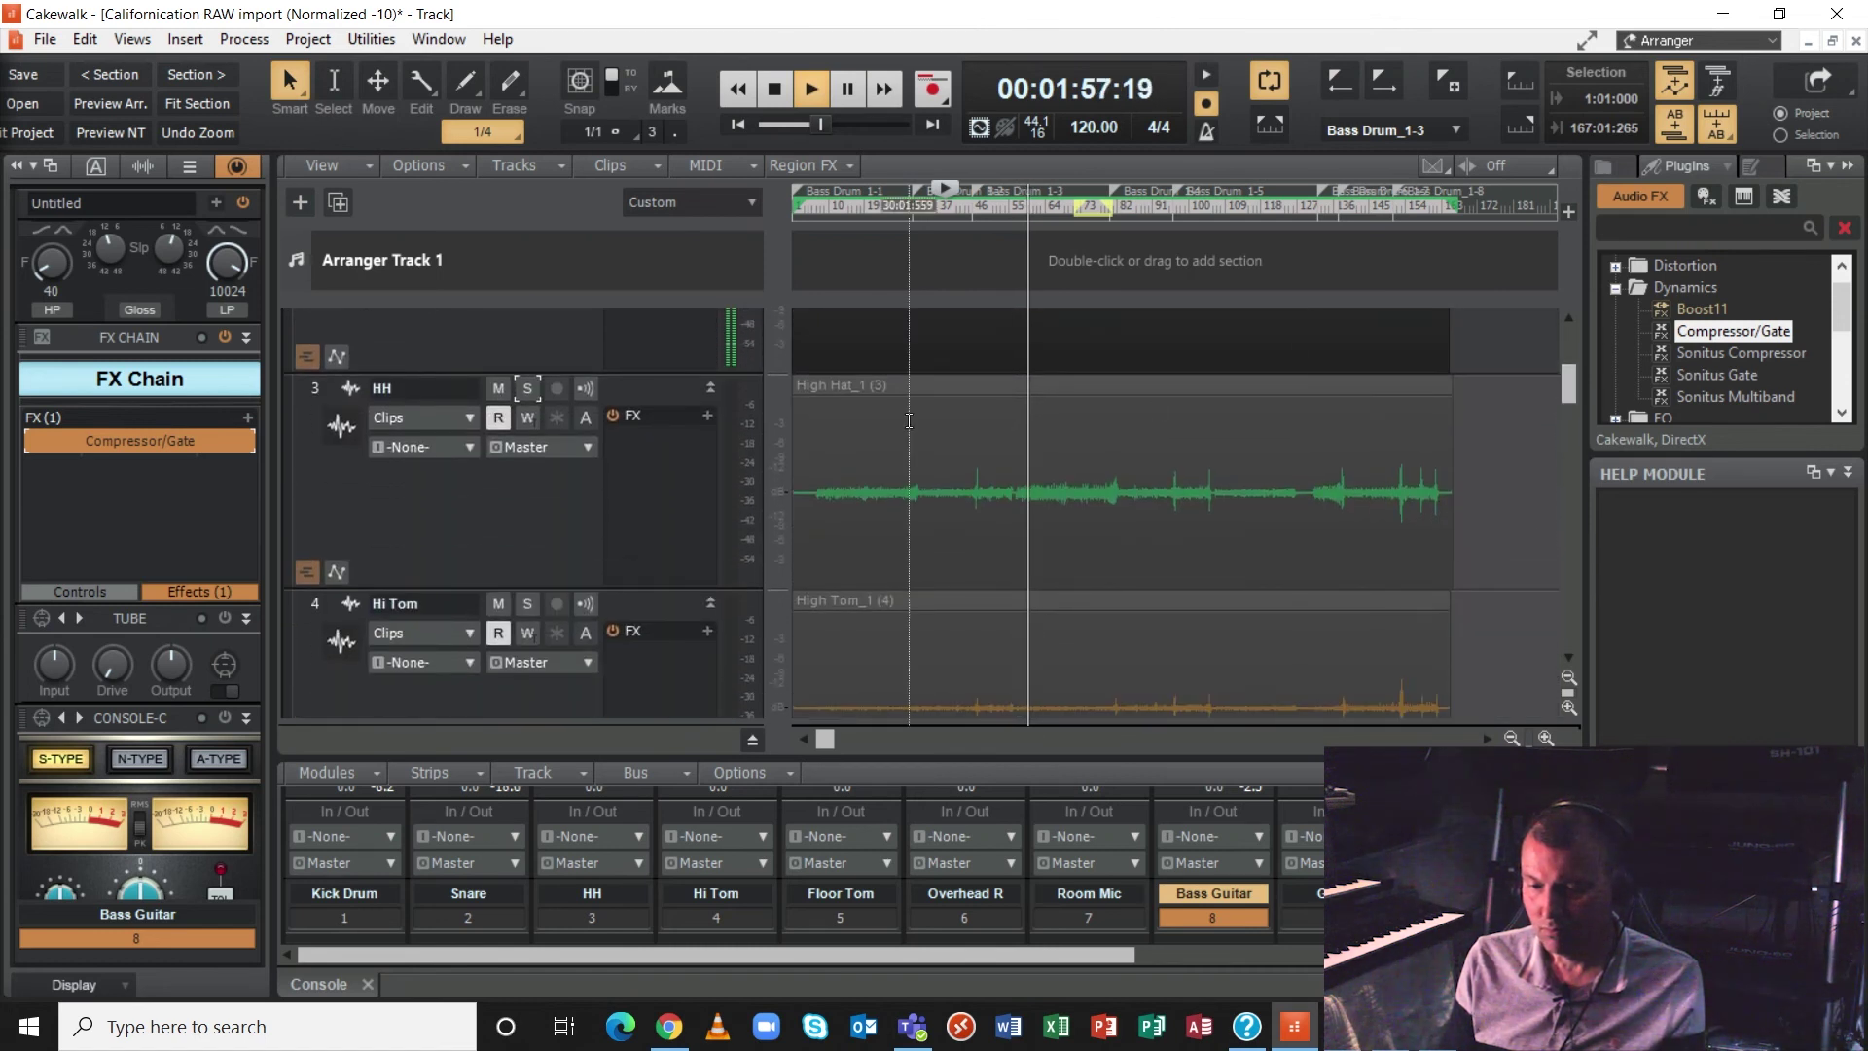
pyautogui.click(532, 393)
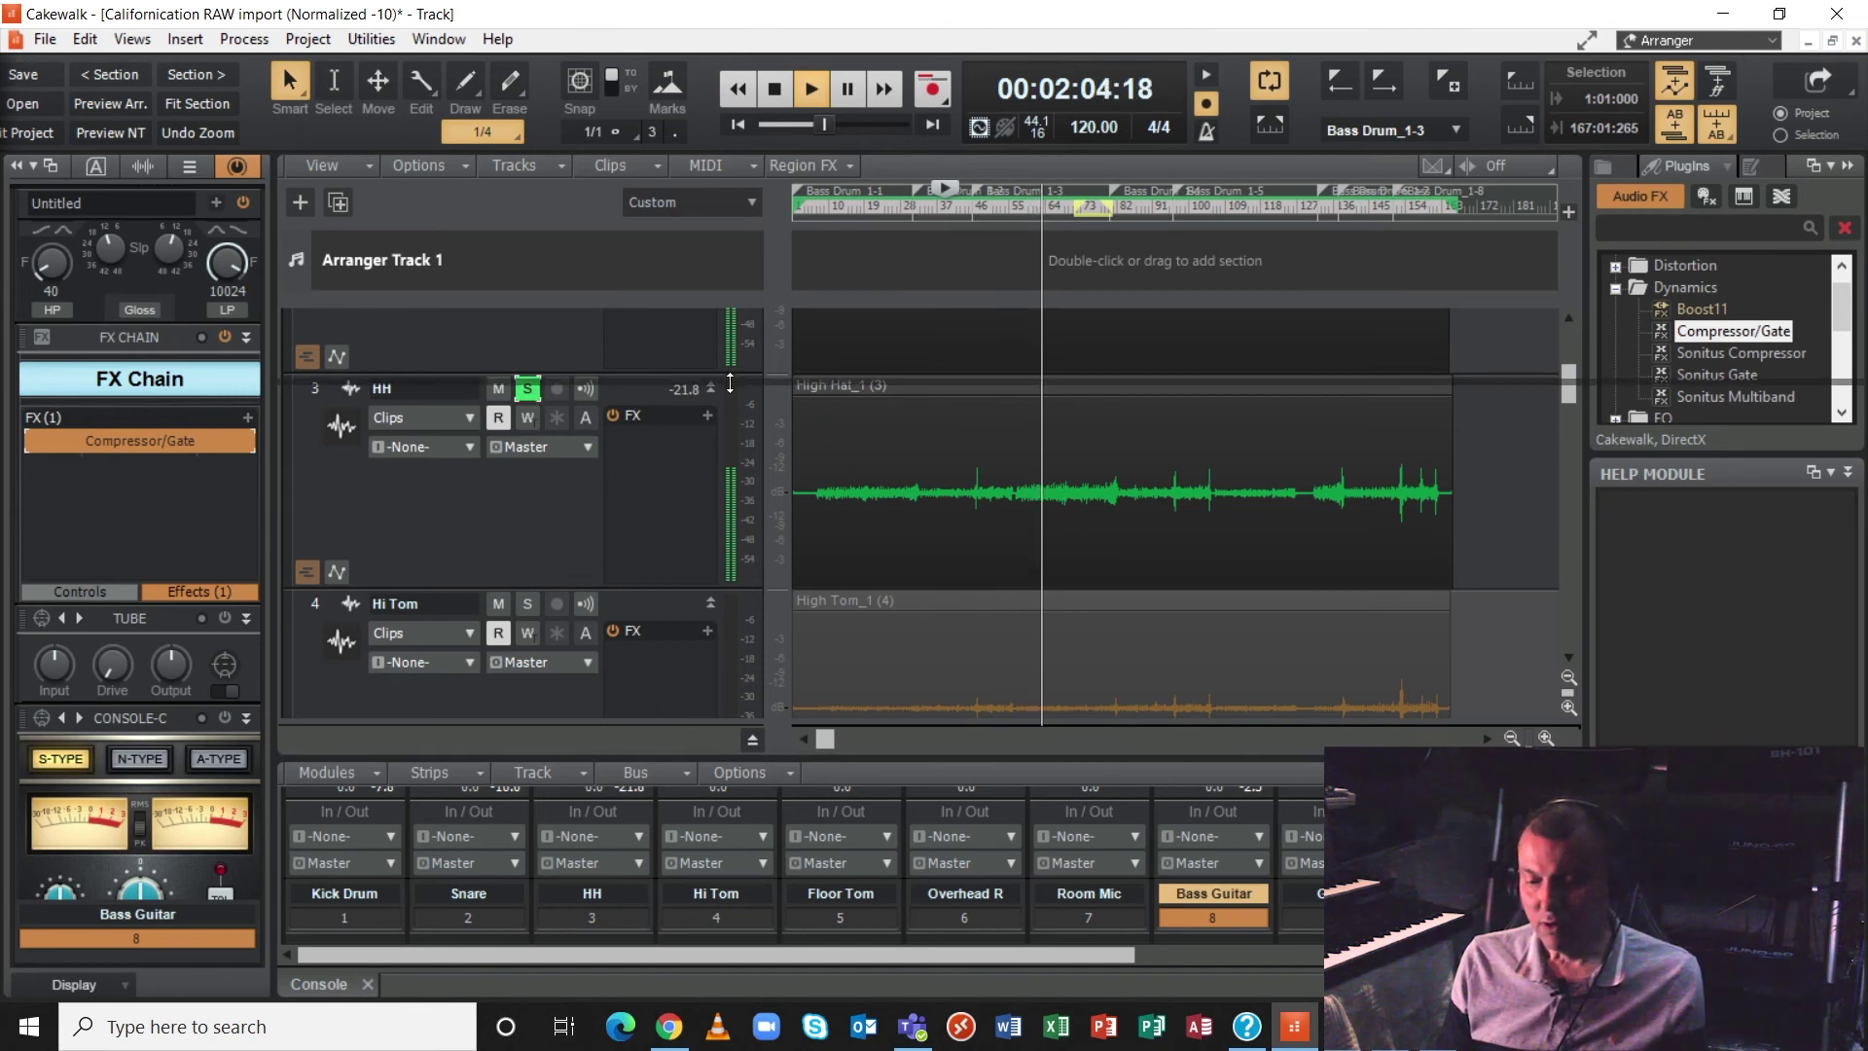
pyautogui.hotkey('ctrl', 'shift', 'd')
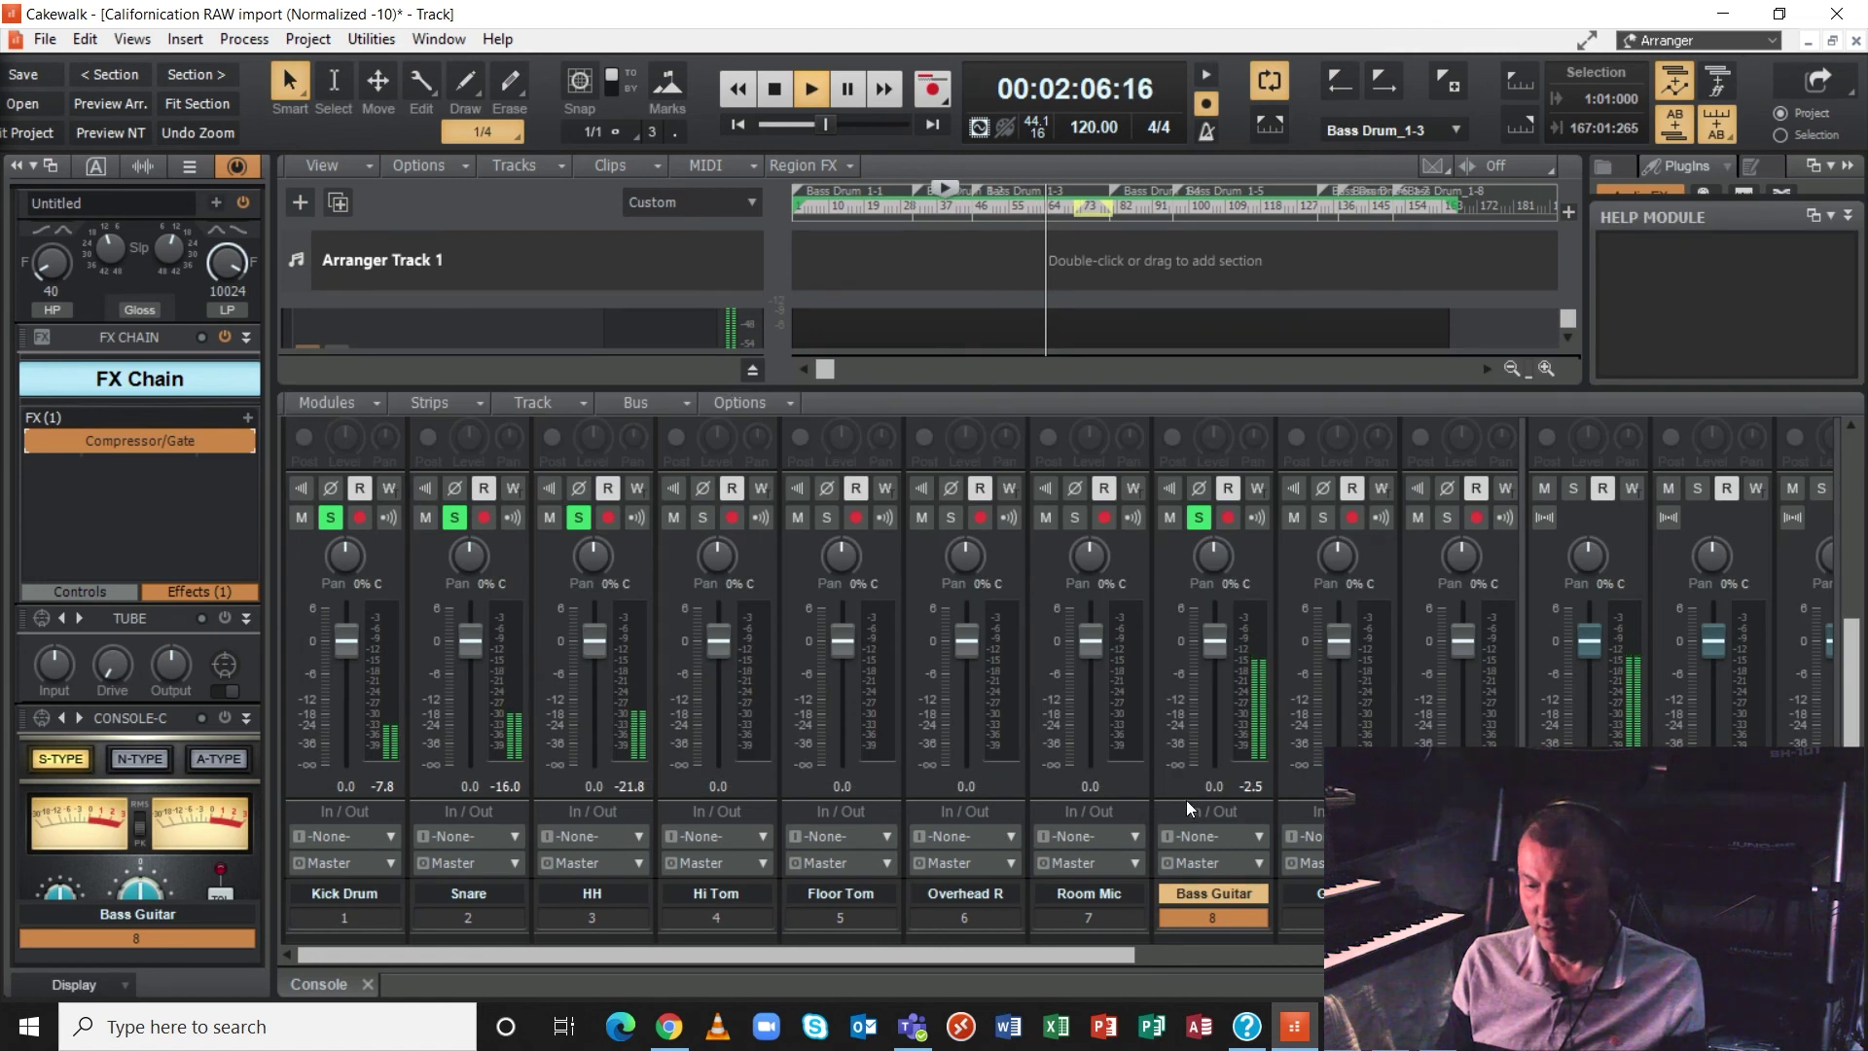
# Pull the Bass Guitar fader down to -5.3 dB in the Console.
pyautogui.moveTo(1214, 639); pyautogui.dragTo(1215, 670)
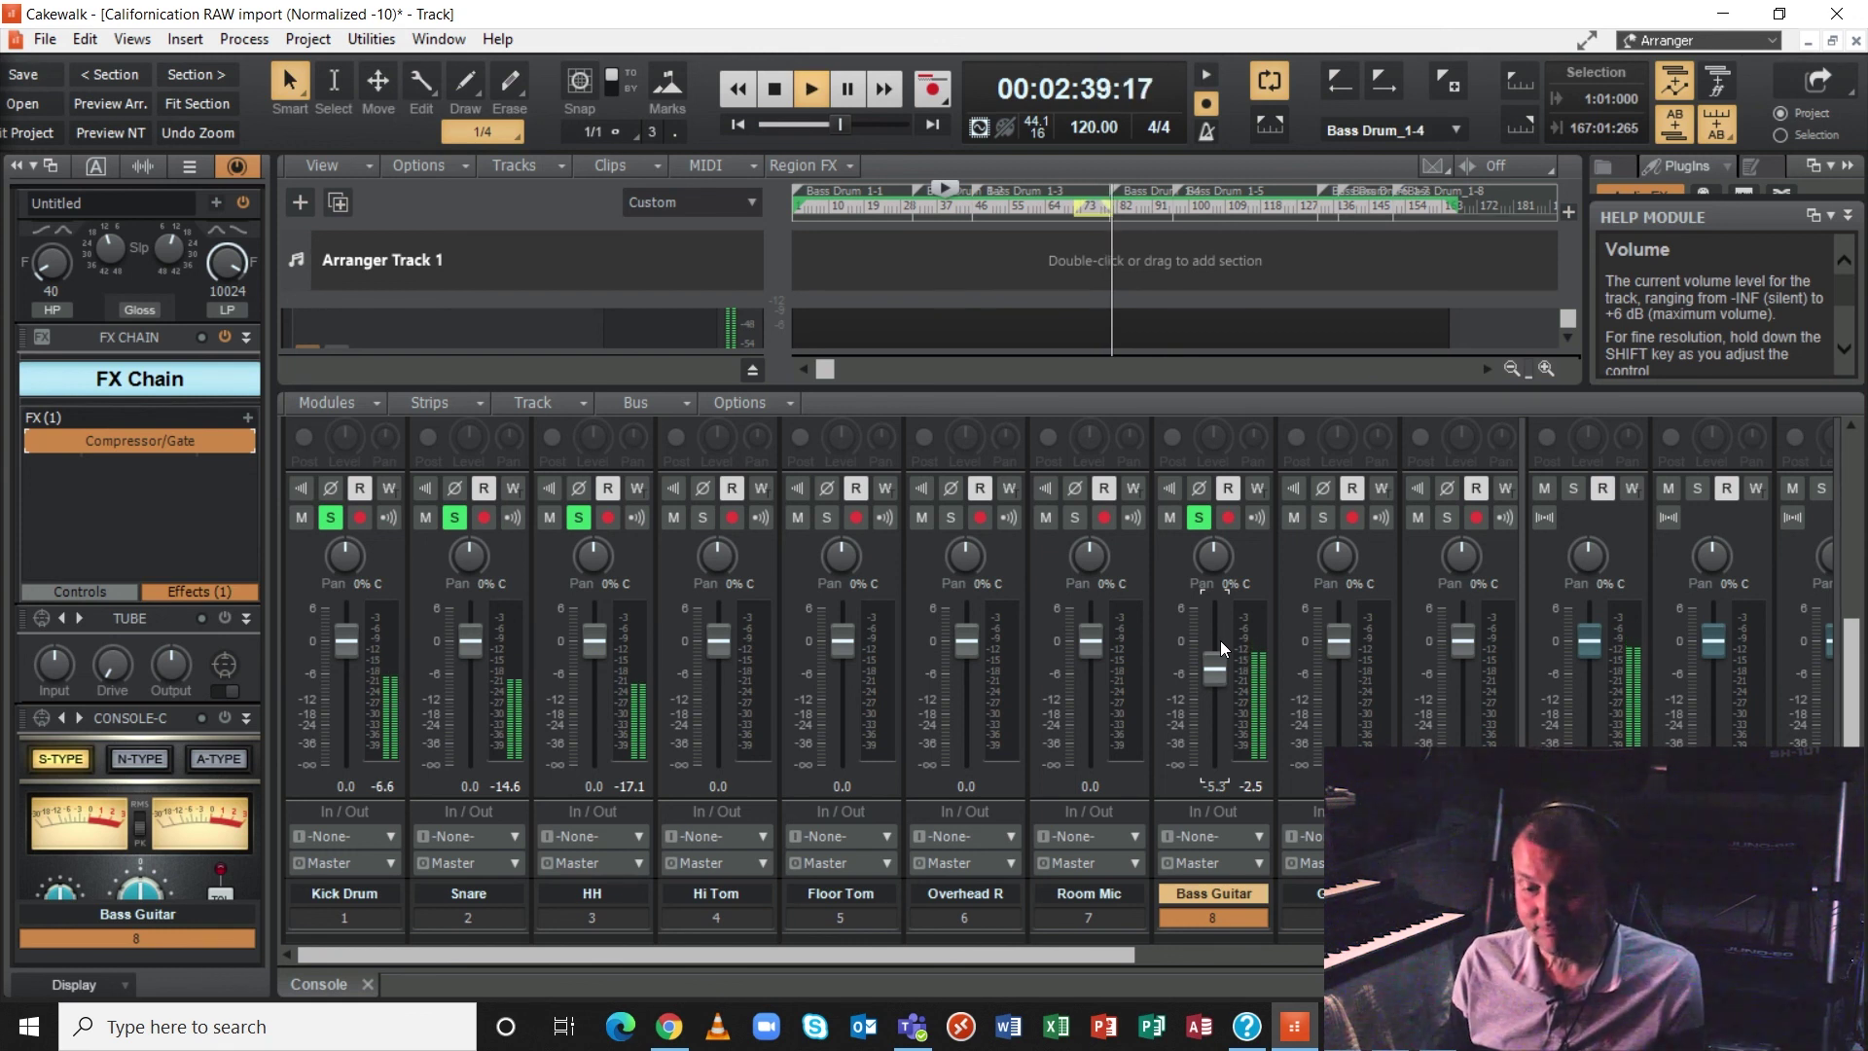
# Jump playback back to an earlier point, then stop it at 00:01:16:15.
pyautogui.click(1077, 206)
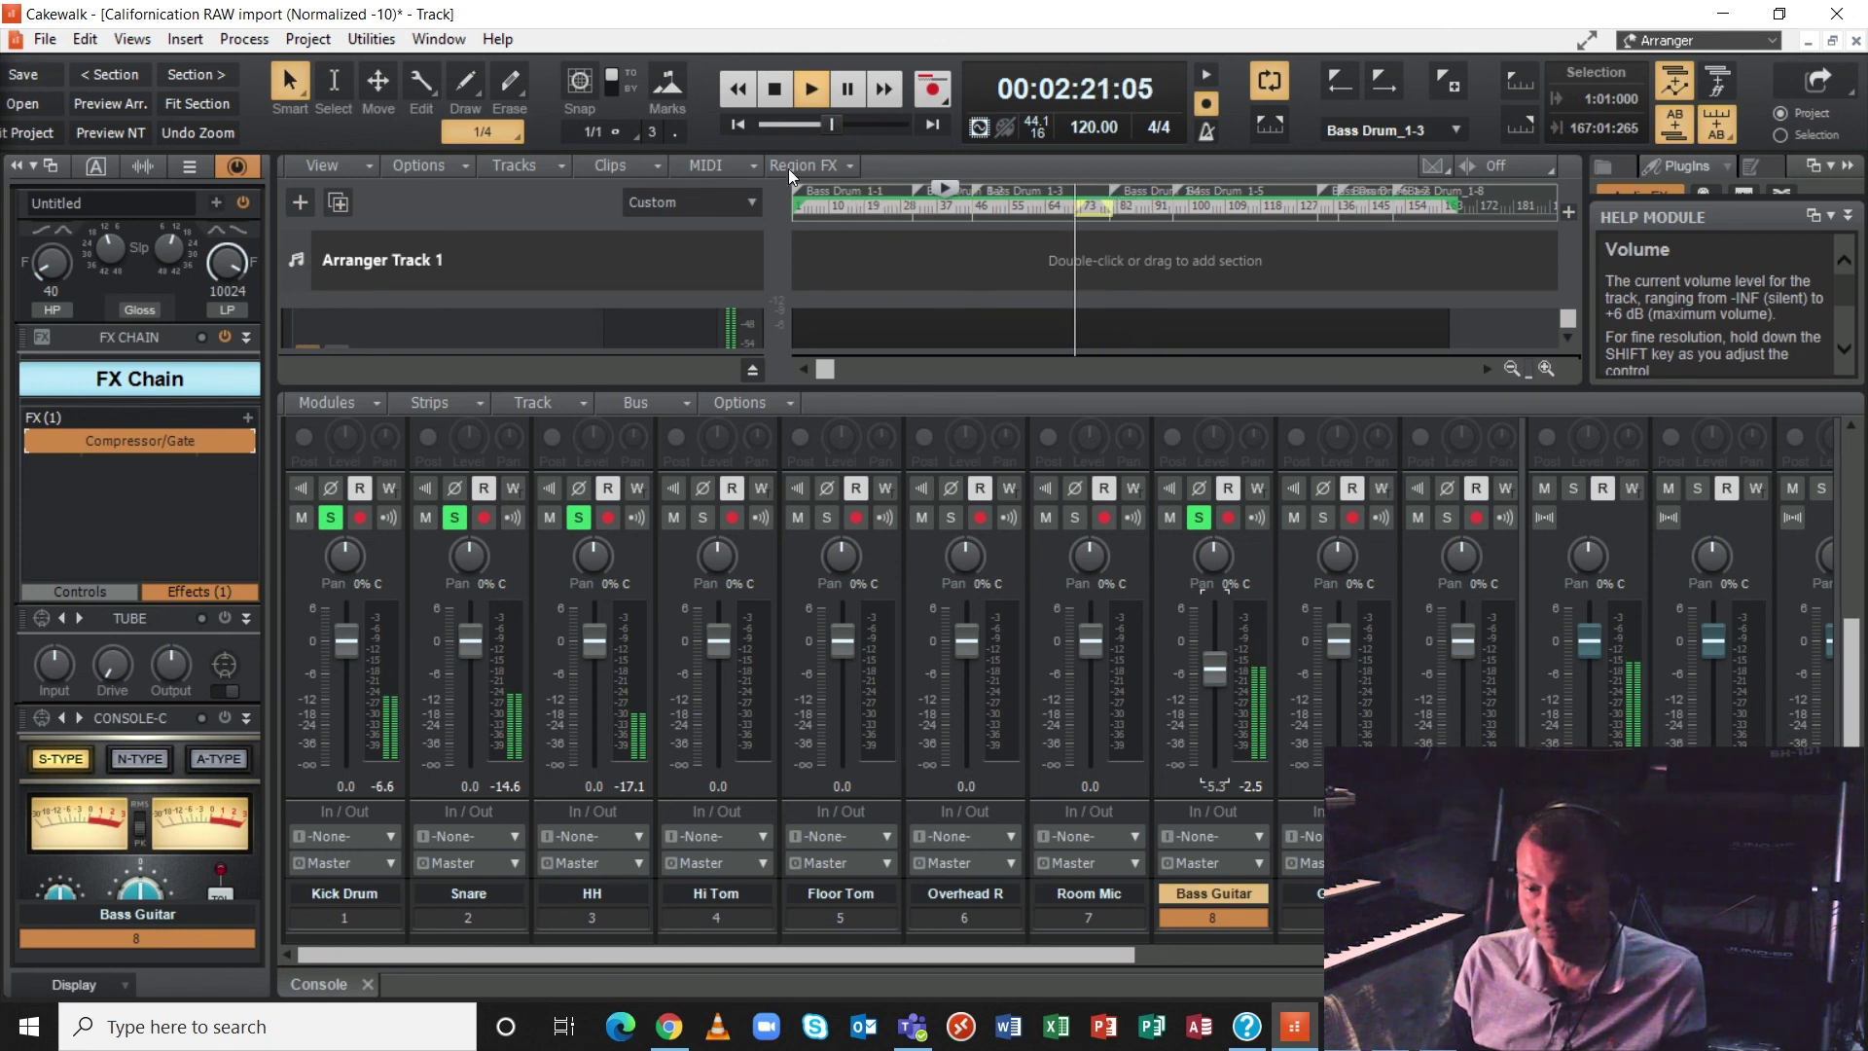
pyautogui.click(784, 89)
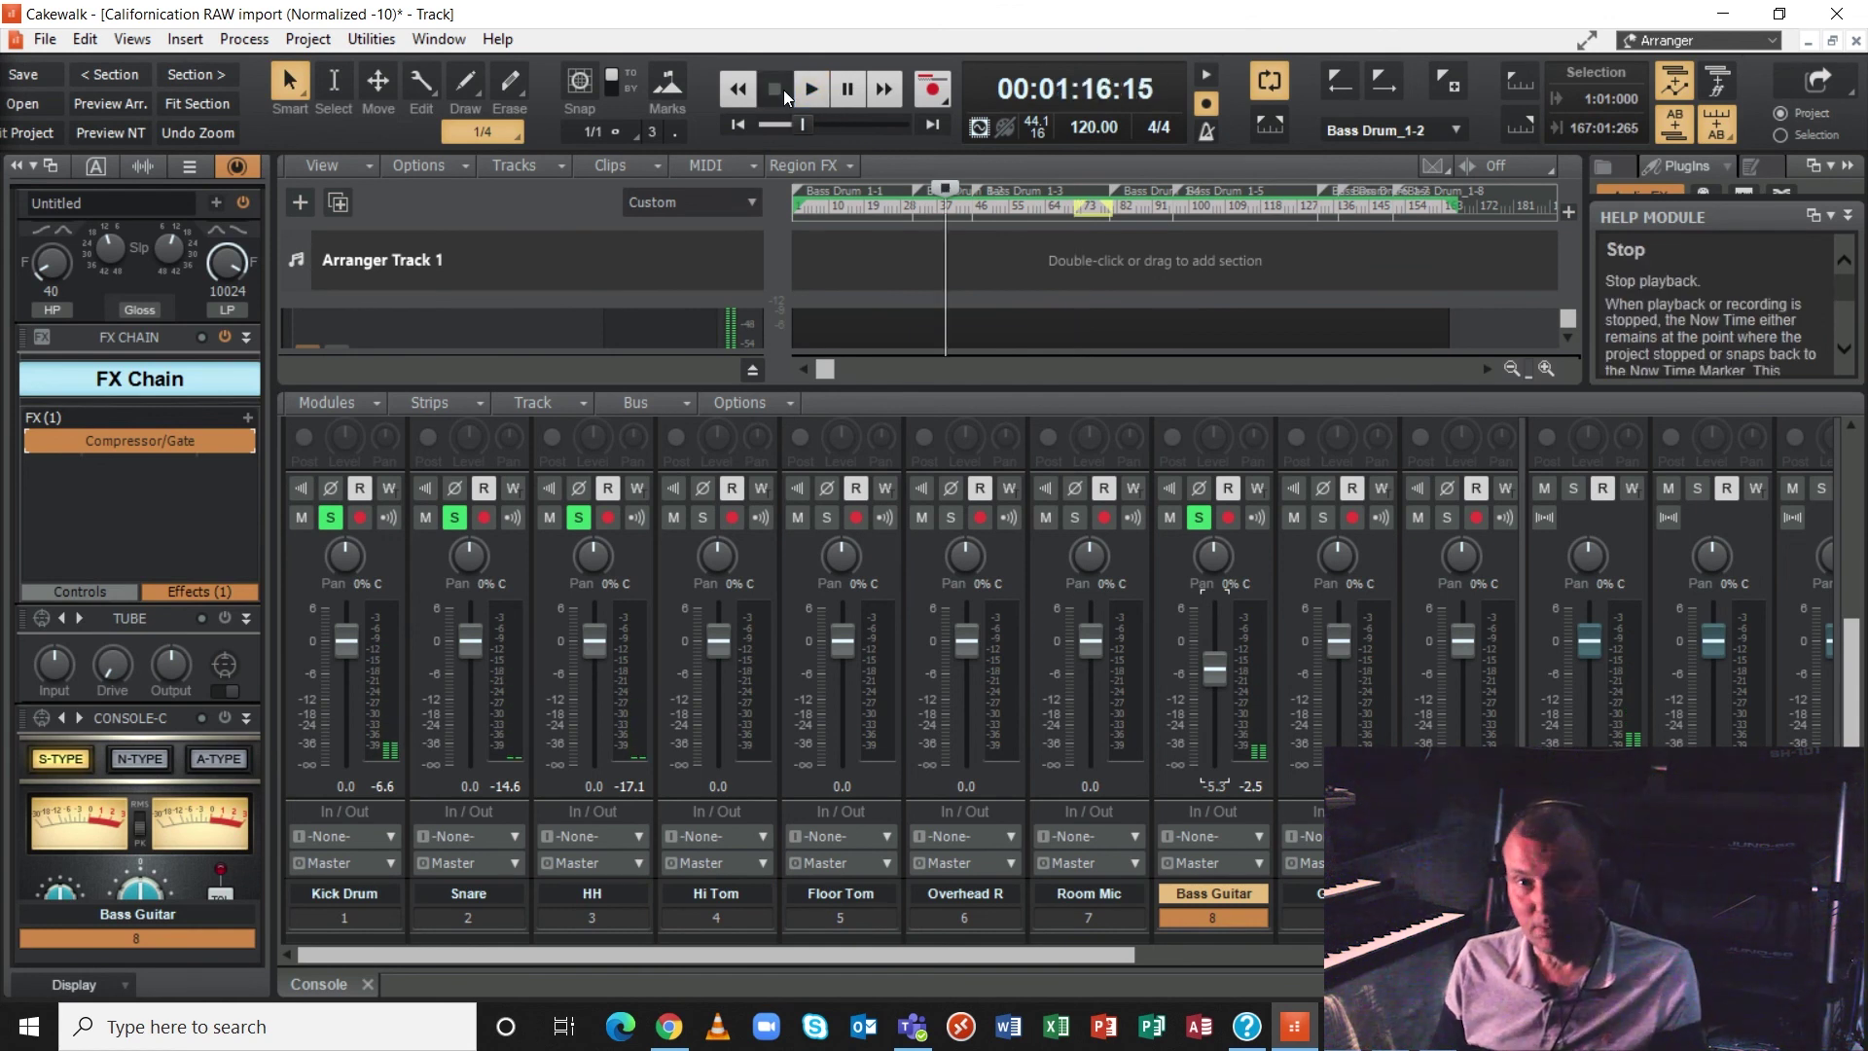